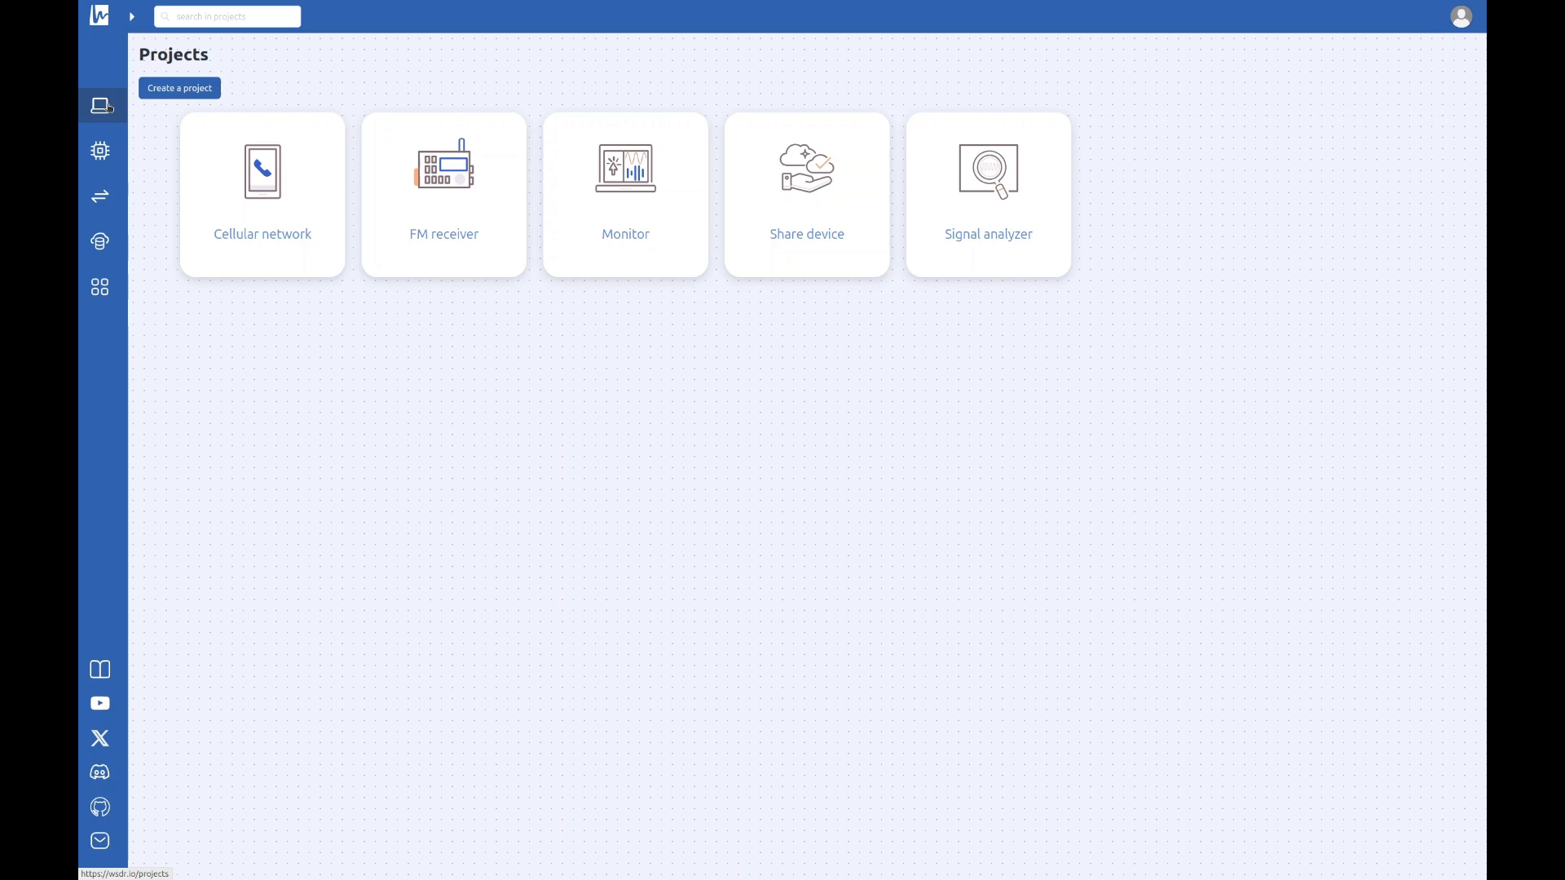
Step: Create a new project named MyProject
{"action": "left_click", "coordinate": [186, 88]}
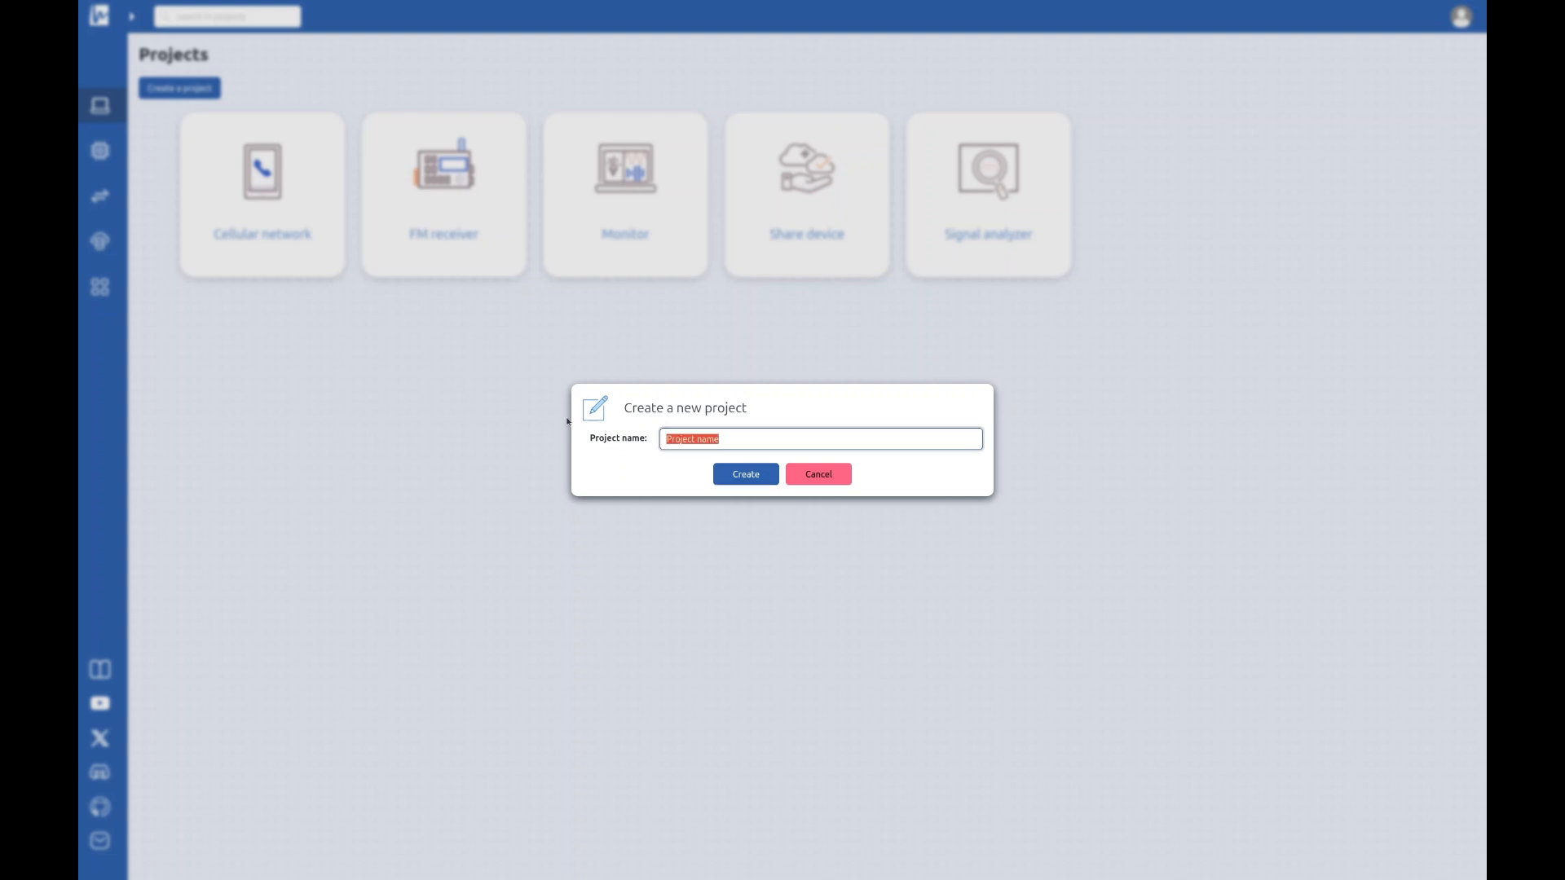
{"action": "type", "text": "My"}
{"action": "left_click", "coordinate": [757, 473]}
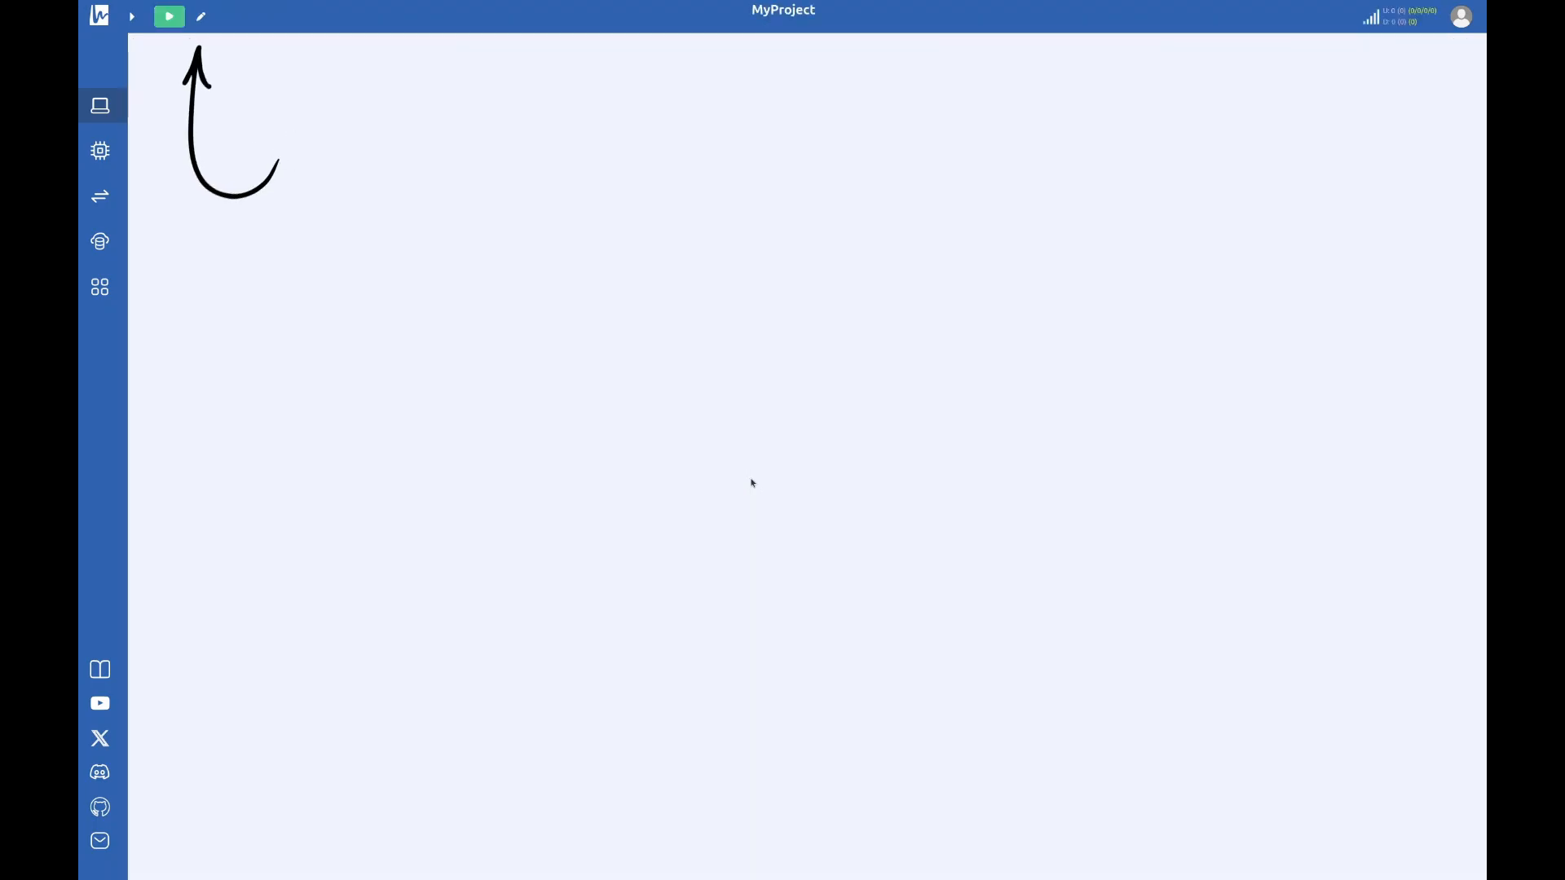
Step: Open the project for editing, place a WebUsbSource block beside the Grid block and expand its parameters
{"action": "left_click", "coordinate": [202, 17]}
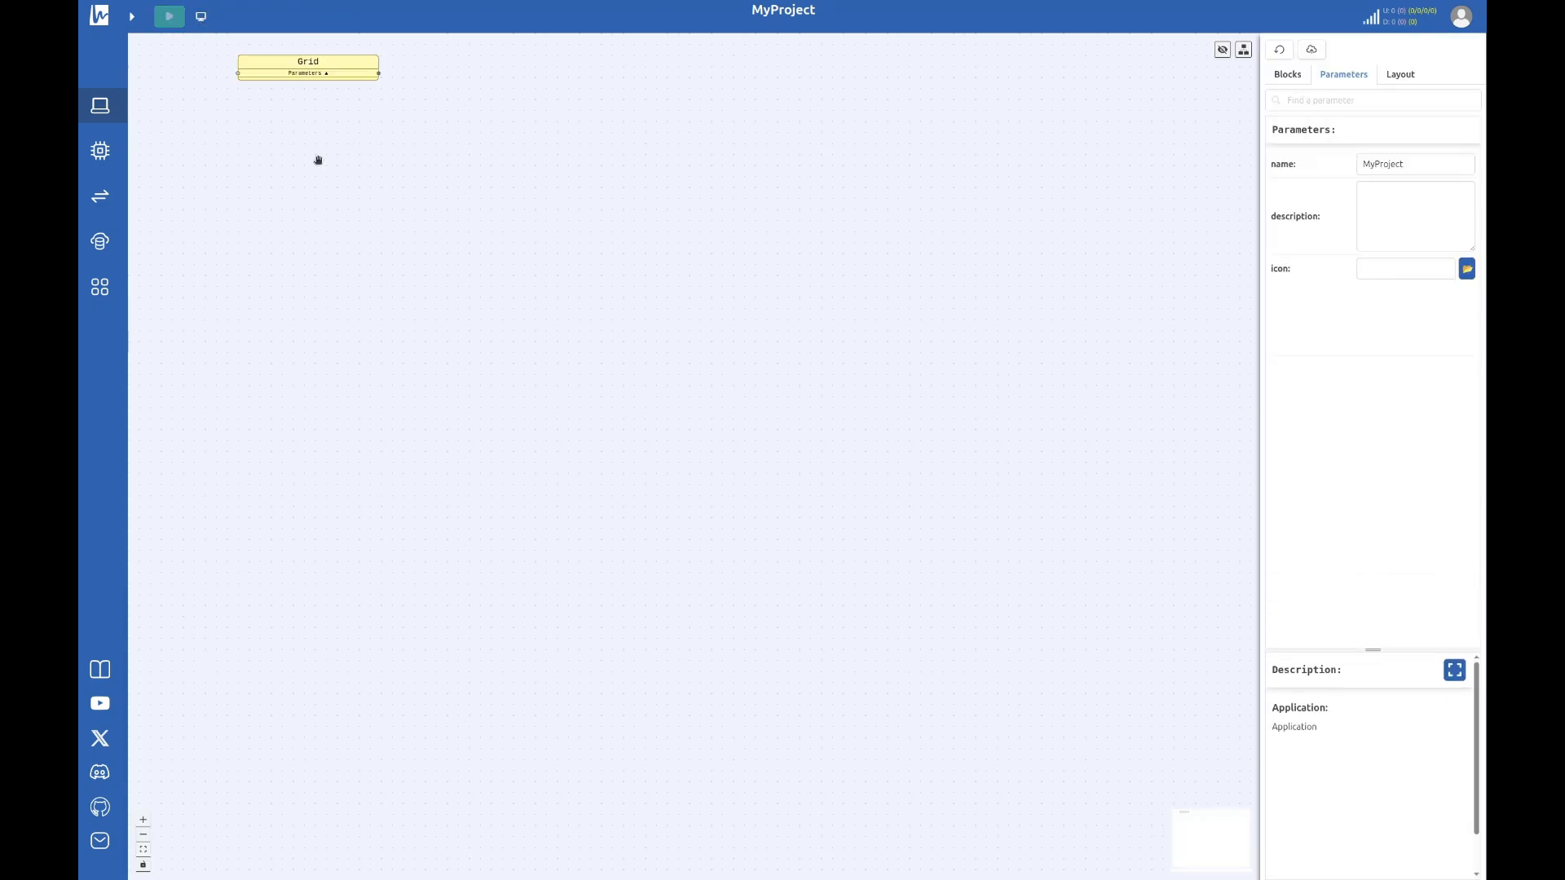
{"action": "left_click", "coordinate": [1288, 74]}
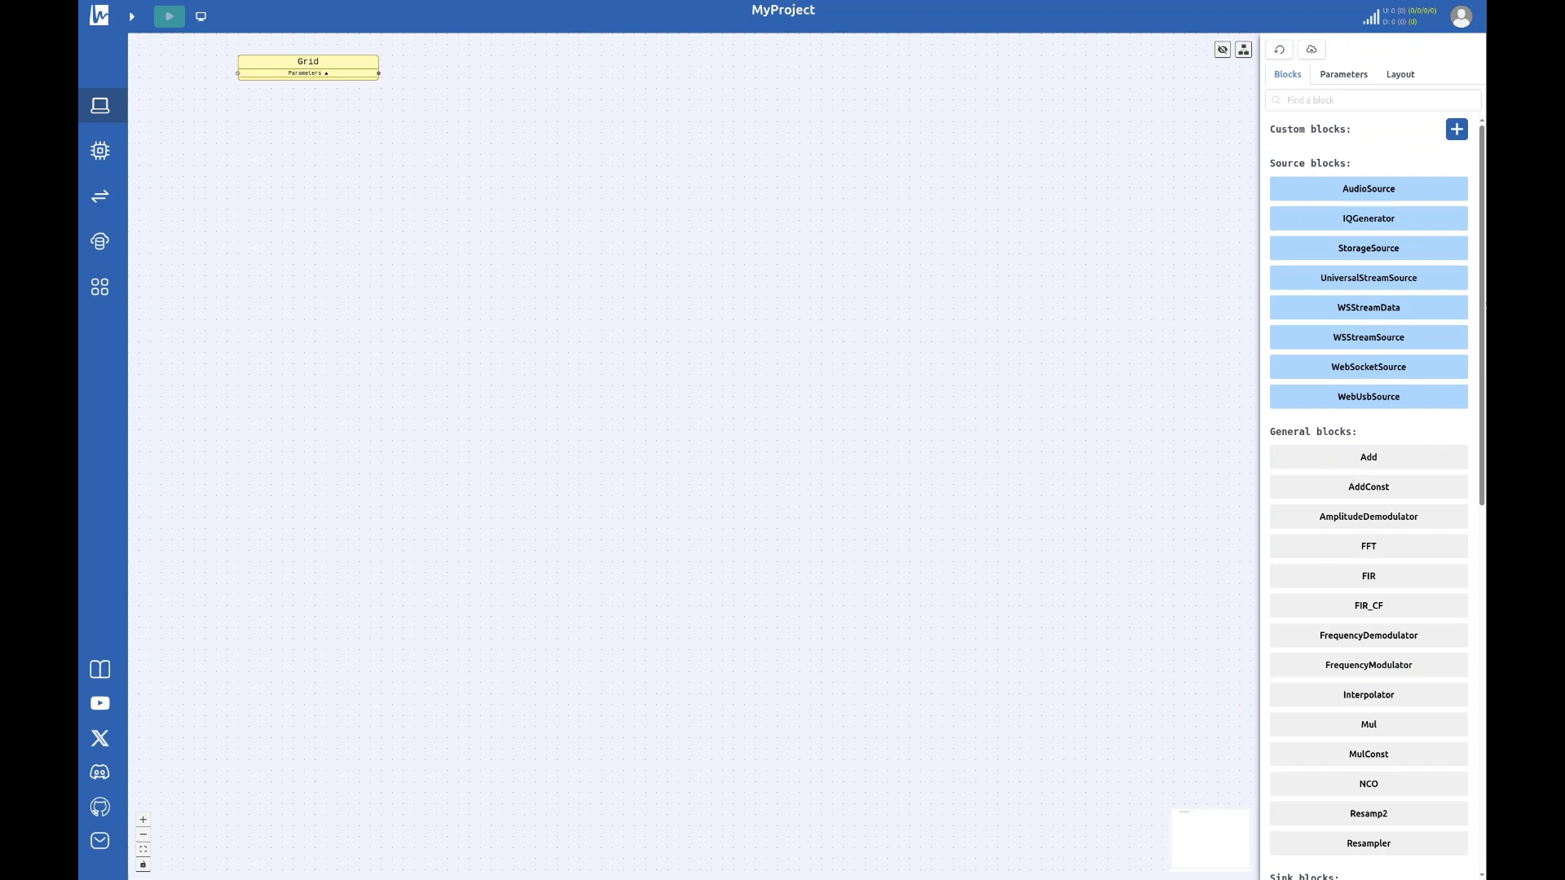
{"action": "left_click_drag", "start_coordinate": [1412, 395], "coordinate": [516, 140]}
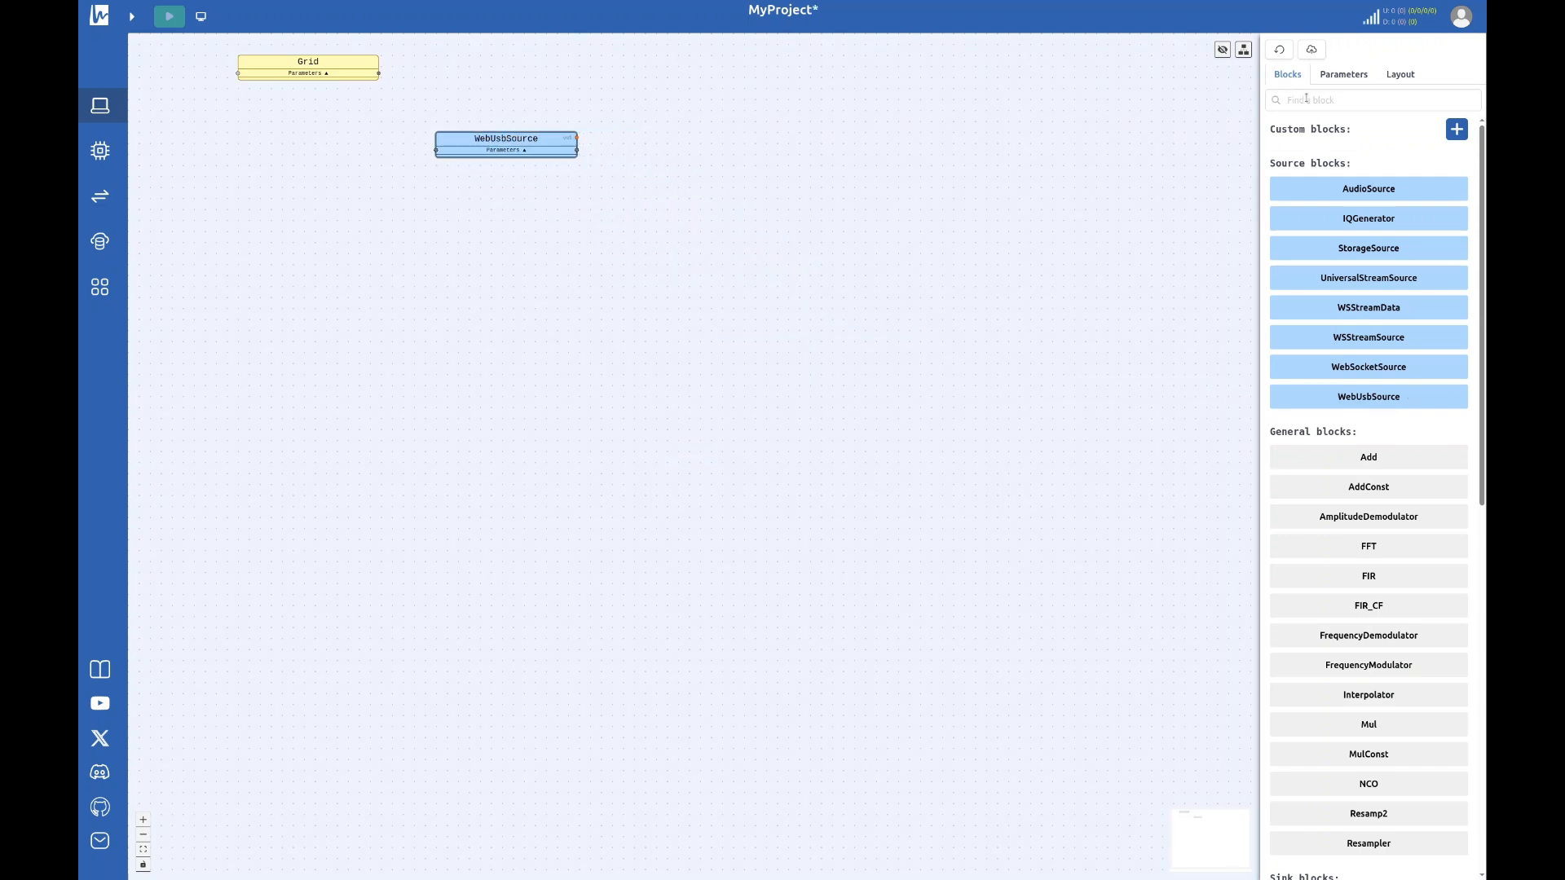
{"action": "left_click", "coordinate": [515, 155]}
{"action": "scroll", "coordinate": [441, 163], "scroll_direction": "up", "scroll_amount": 2}
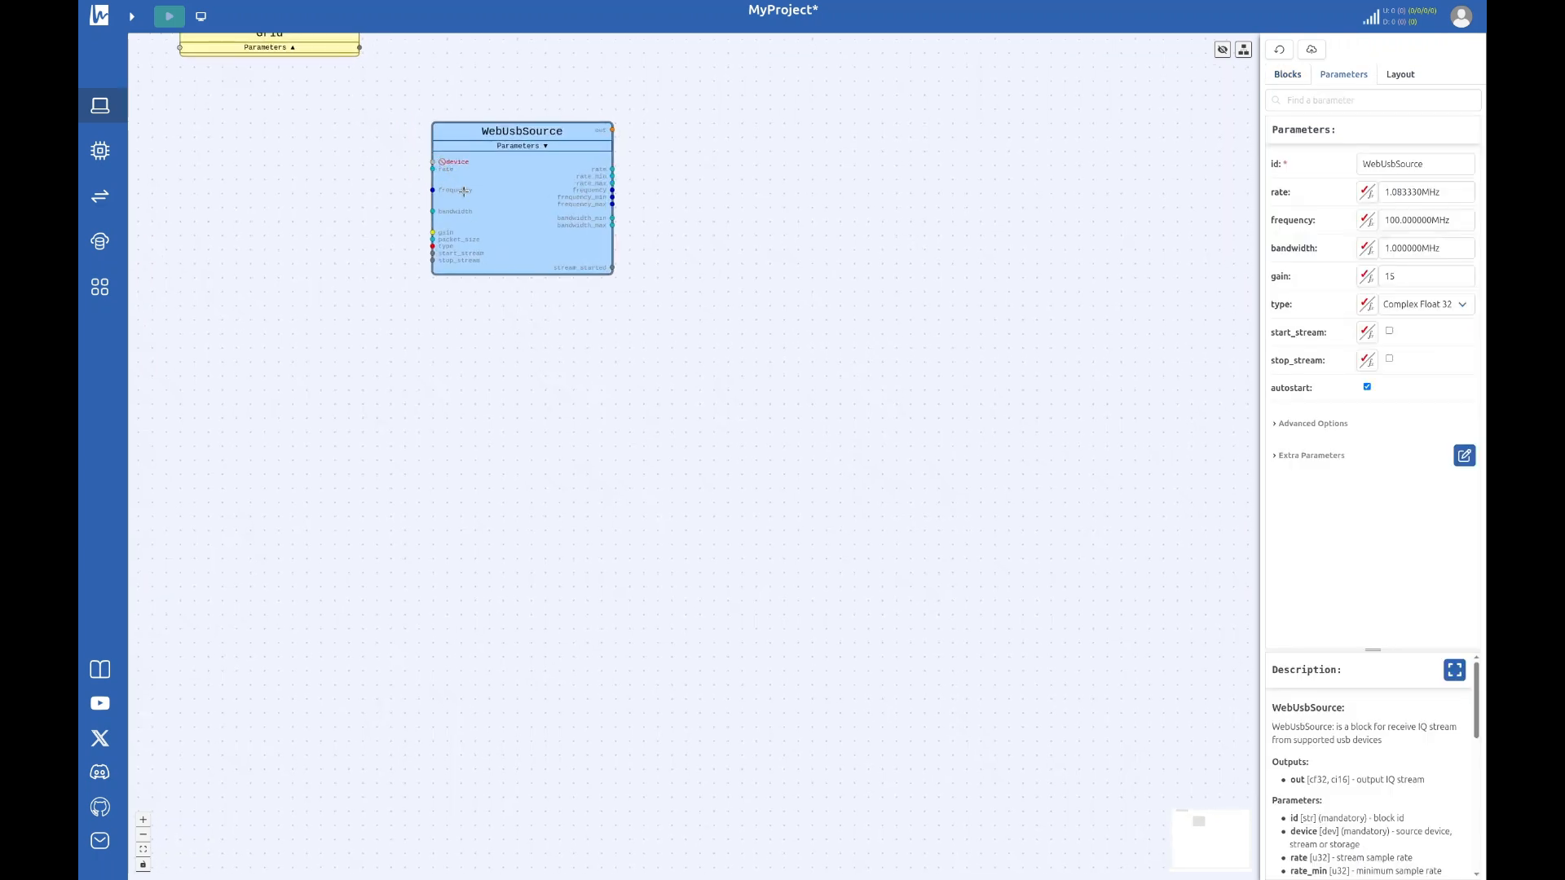
Step: Add a SourceSelect block before WebUsbSource and connect its device output to the WebUsbSource device input
{"action": "left_click", "coordinate": [1288, 74]}
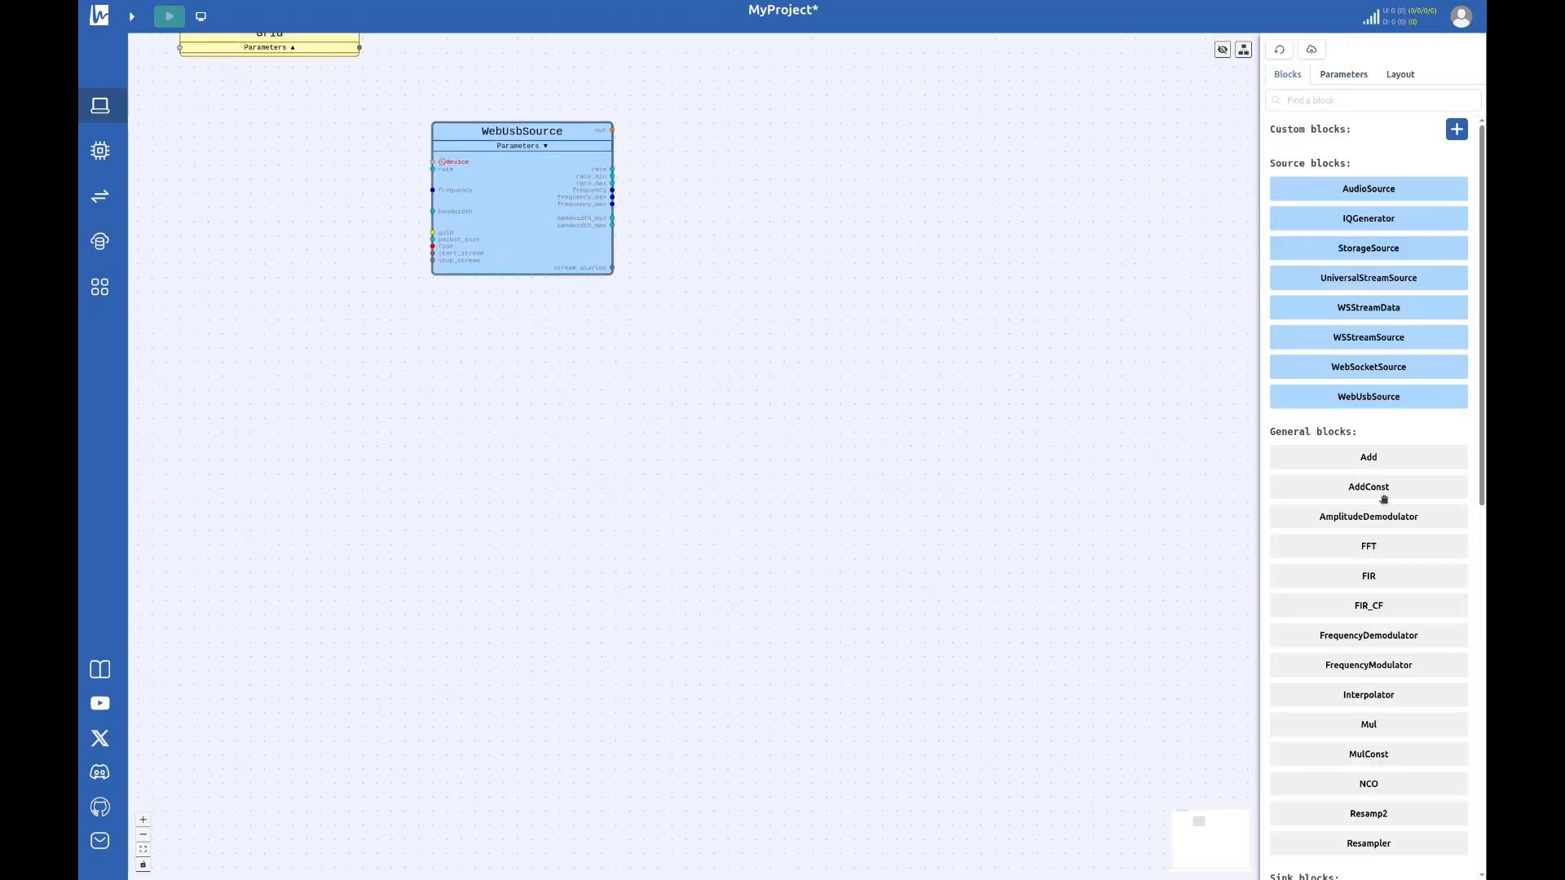
{"action": "scroll", "coordinate": [1384, 499], "scroll_direction": "down", "scroll_amount": 5}
{"action": "scroll", "coordinate": [1384, 500], "scroll_direction": "down", "scroll_amount": 2}
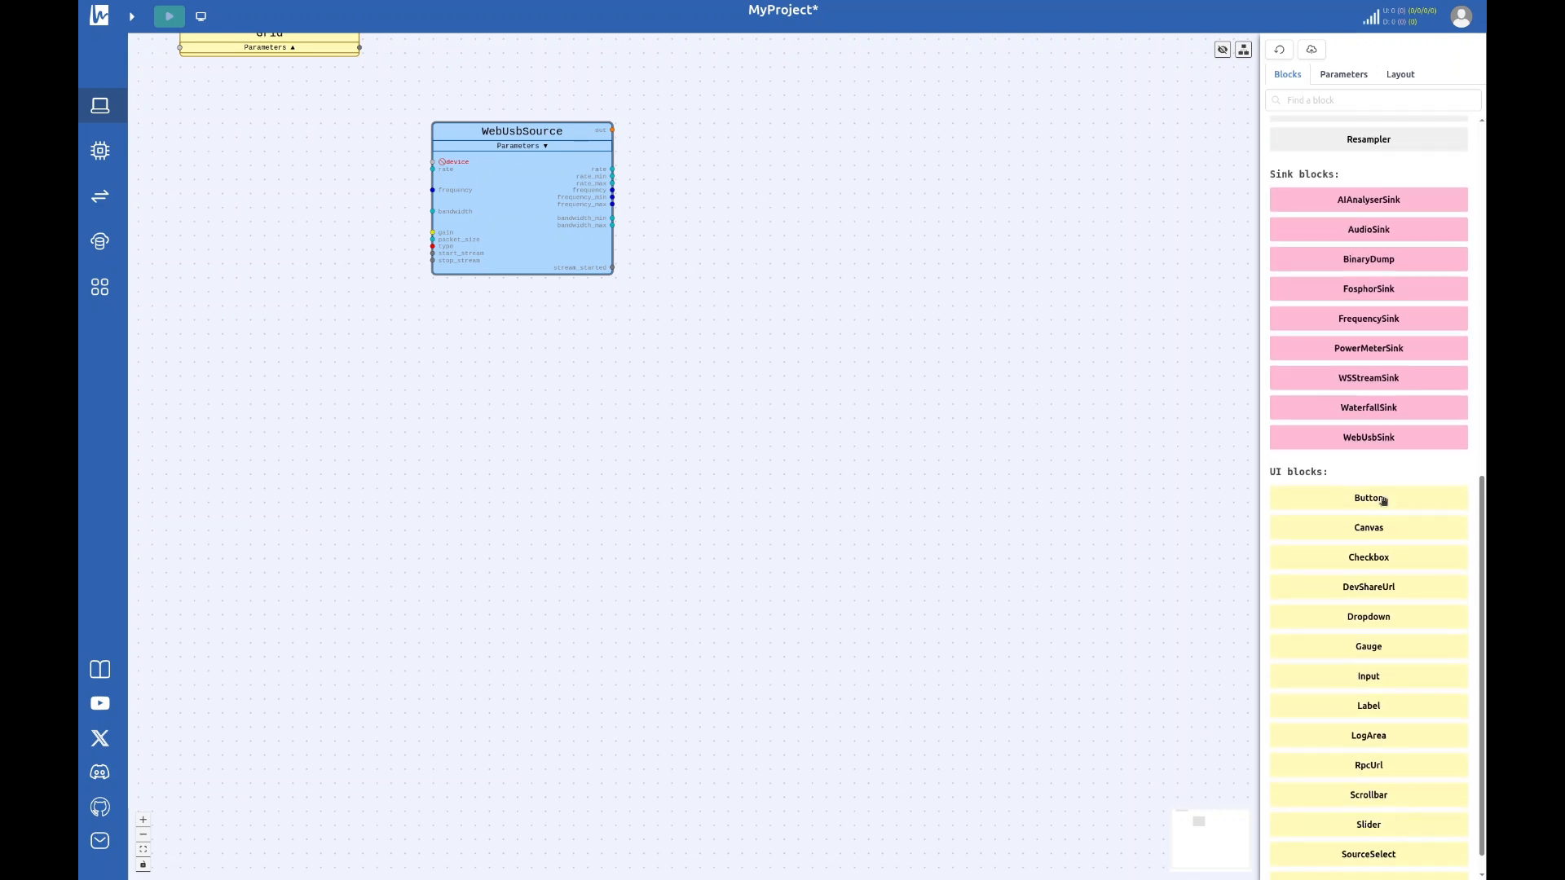
{"action": "scroll", "coordinate": [1383, 501], "scroll_direction": "down", "scroll_amount": 1}
{"action": "left_click_drag", "start_coordinate": [1386, 826], "coordinate": [276, 160]}
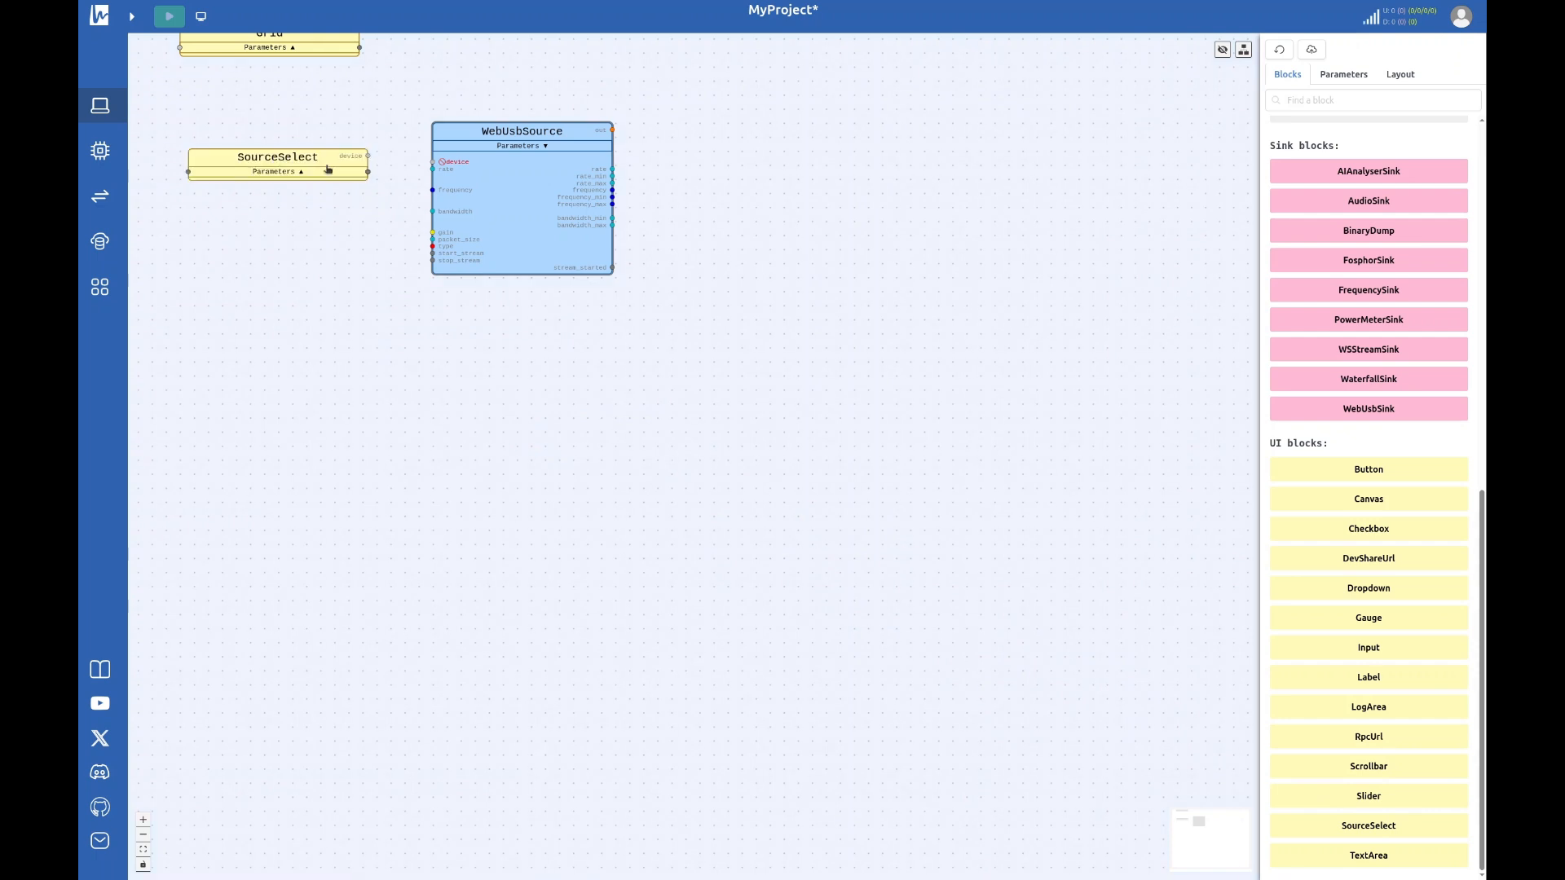
{"action": "left_click_drag", "start_coordinate": [370, 156], "coordinate": [433, 161]}
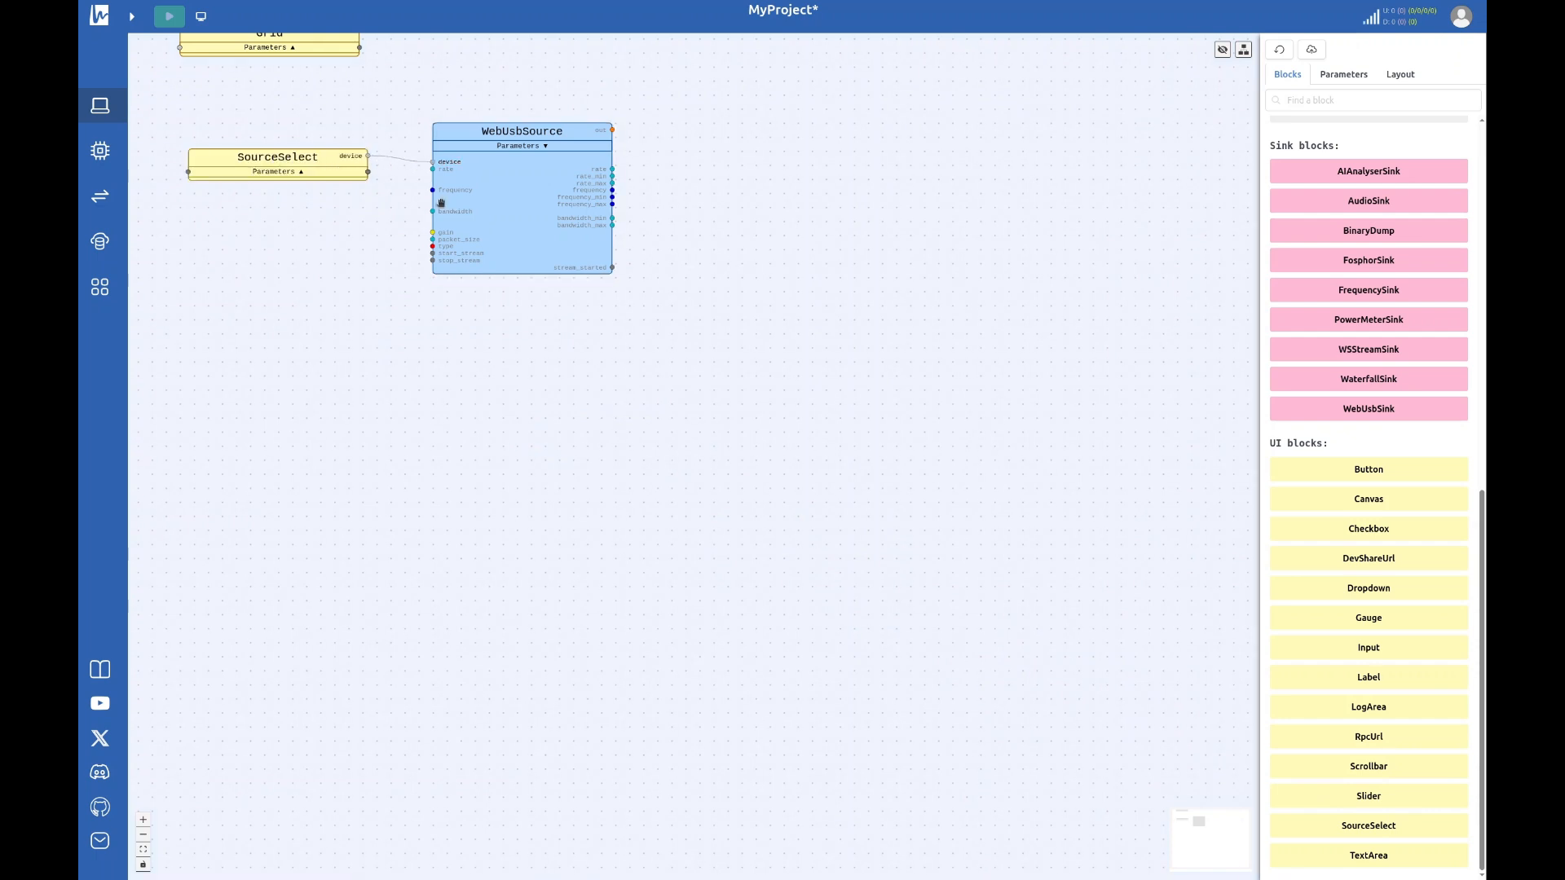
Step: Set the SourceSelect block's caption to Device and enable its usbs option
{"action": "left_click", "coordinate": [315, 161]}
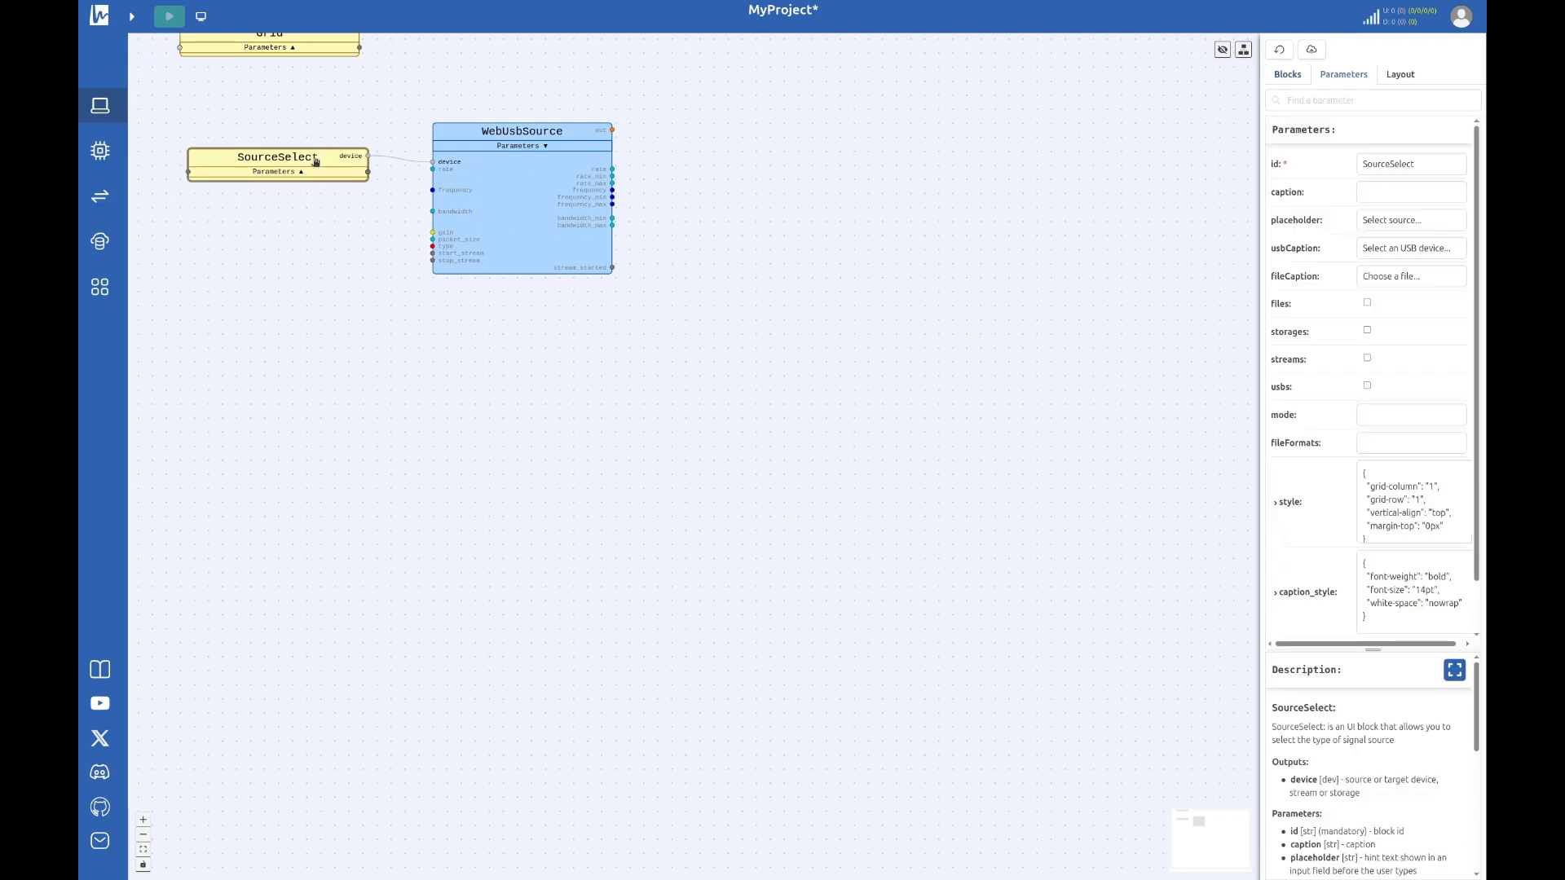
{"action": "left_click", "coordinate": [1403, 193]}
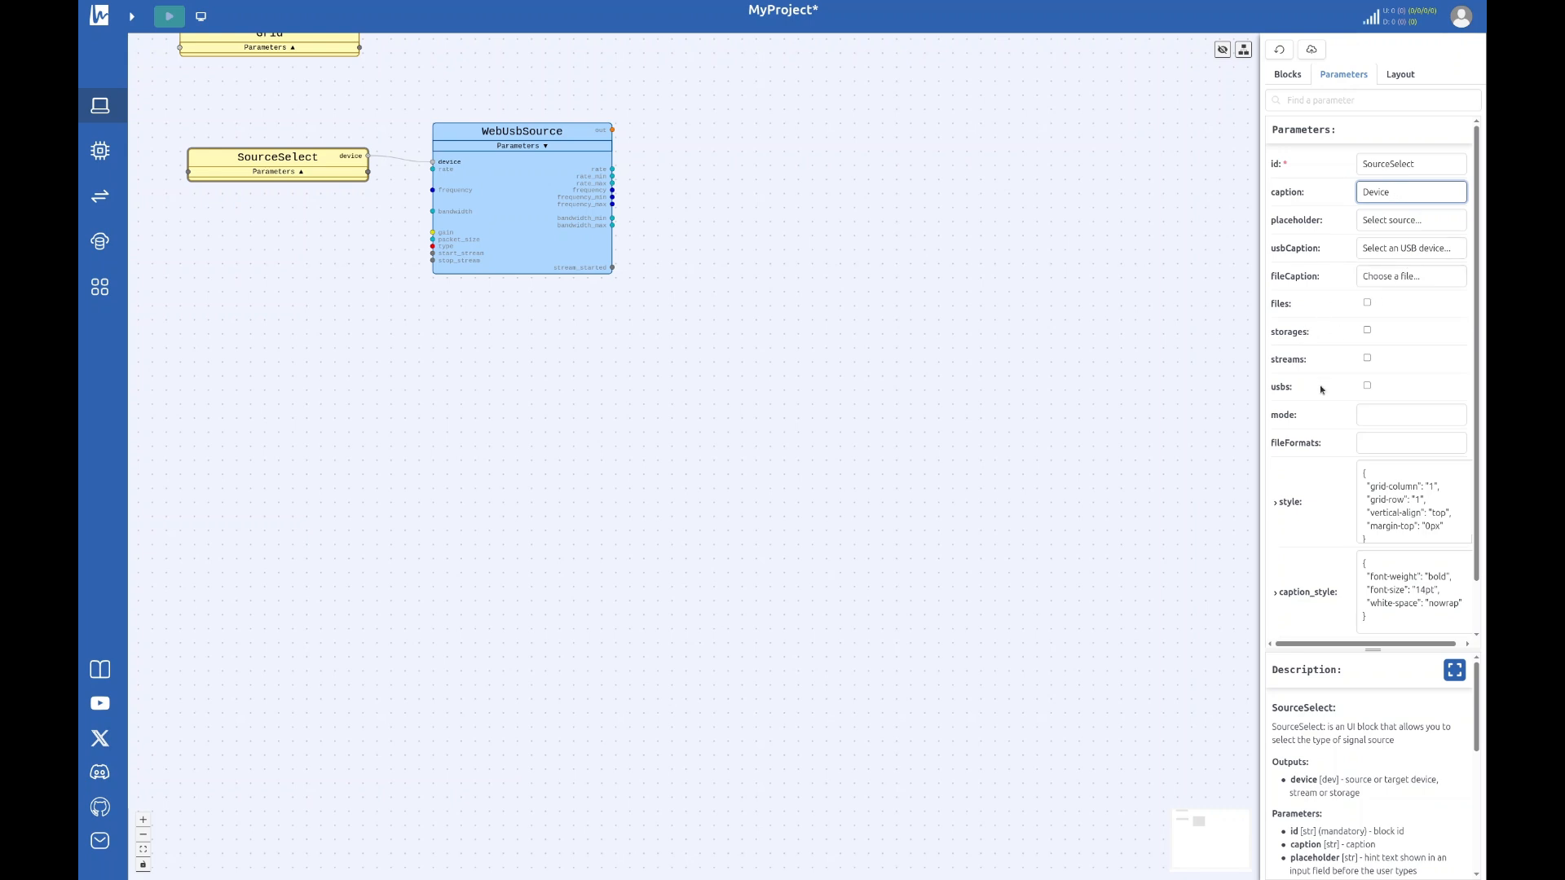
{"action": "left_click", "coordinate": [1368, 386]}
Step: Add an Input block below SourceSelect and connect its value output to the WebUsbSource frequency input
{"action": "left_click", "coordinate": [1288, 74]}
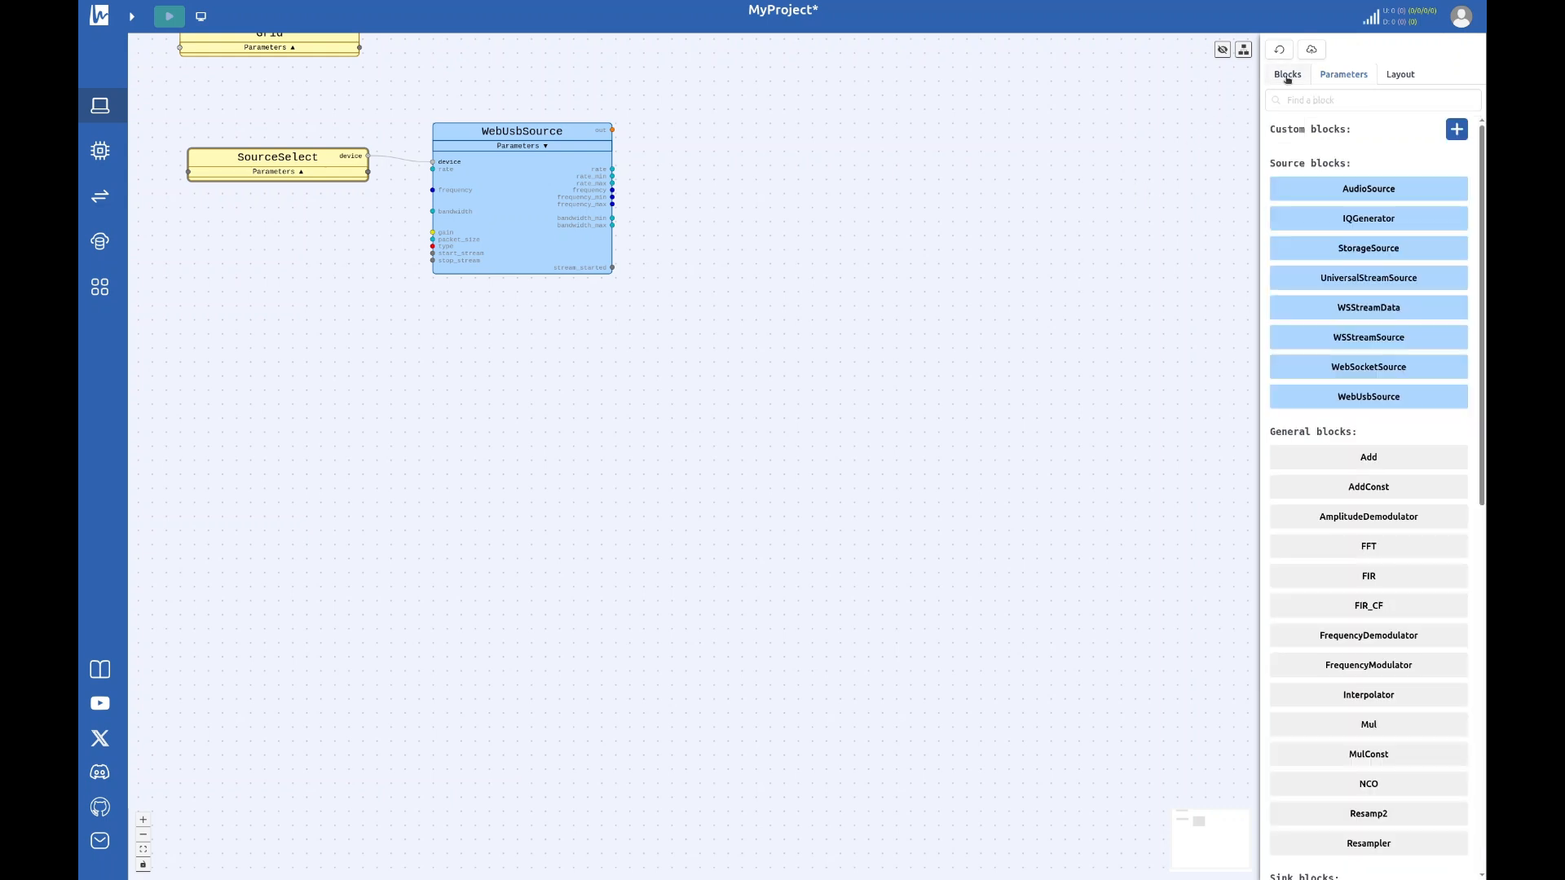
{"action": "scroll", "coordinate": [1386, 497], "scroll_direction": "down", "scroll_amount": 10}
{"action": "scroll", "coordinate": [1380, 508], "scroll_direction": "down", "scroll_amount": 1}
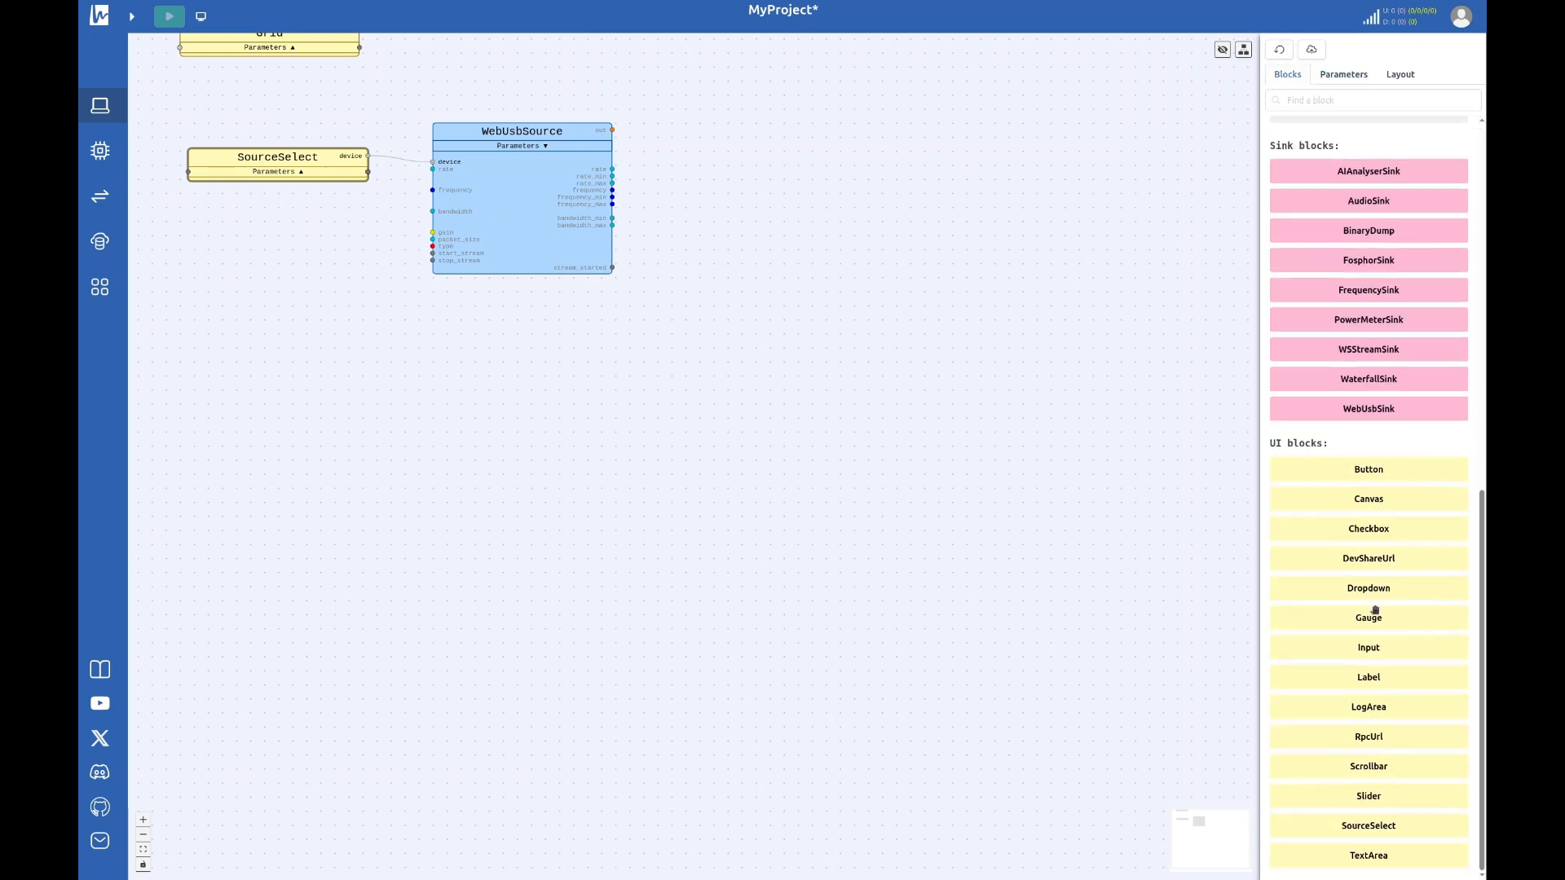
{"action": "left_click_drag", "start_coordinate": [1372, 648], "coordinate": [433, 190]}
Step: Set the Input block's id to FreqInput, its caption to Frequency and its format to frequency
{"action": "left_click", "coordinate": [297, 220]}
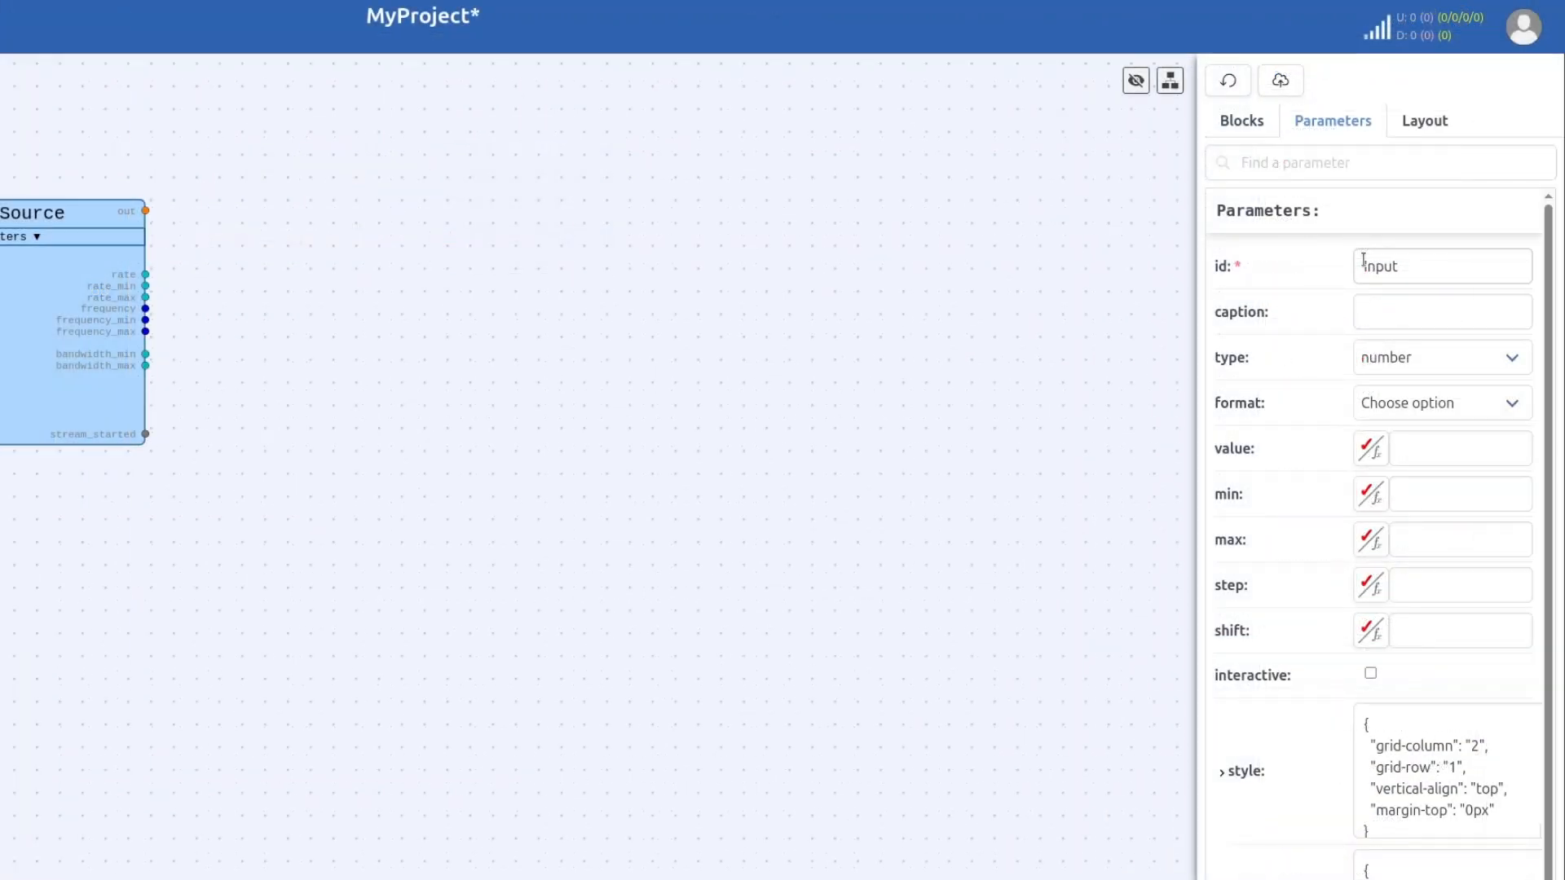
{"action": "left_click", "coordinate": [1363, 261]}
{"action": "type", "text": "FreqInput"}
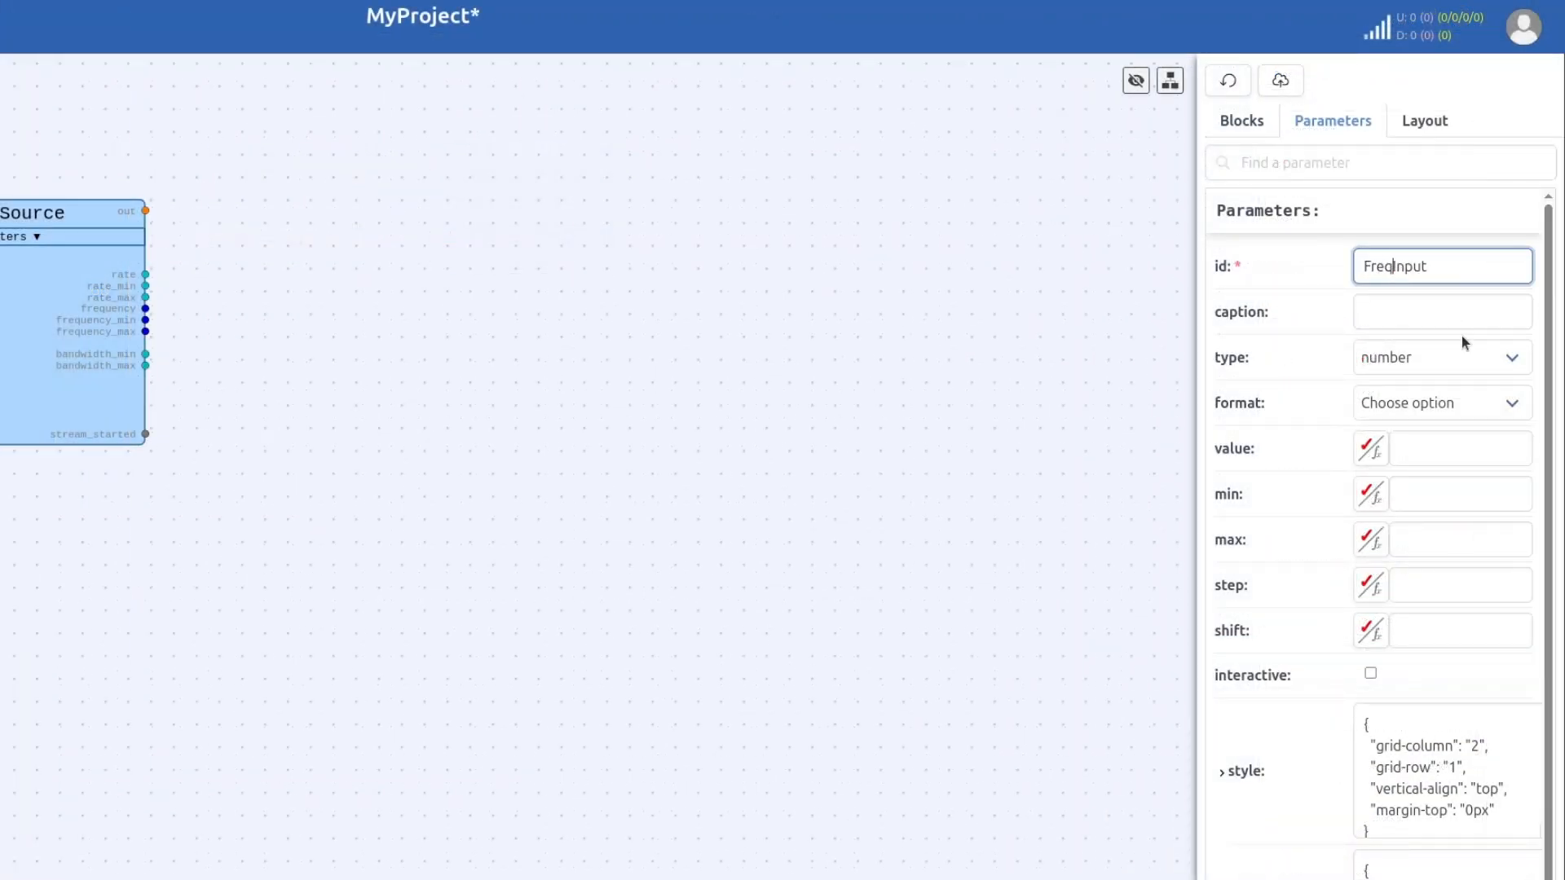
{"action": "left_click", "coordinate": [1427, 298]}
{"action": "type", "text": "Frequency"}
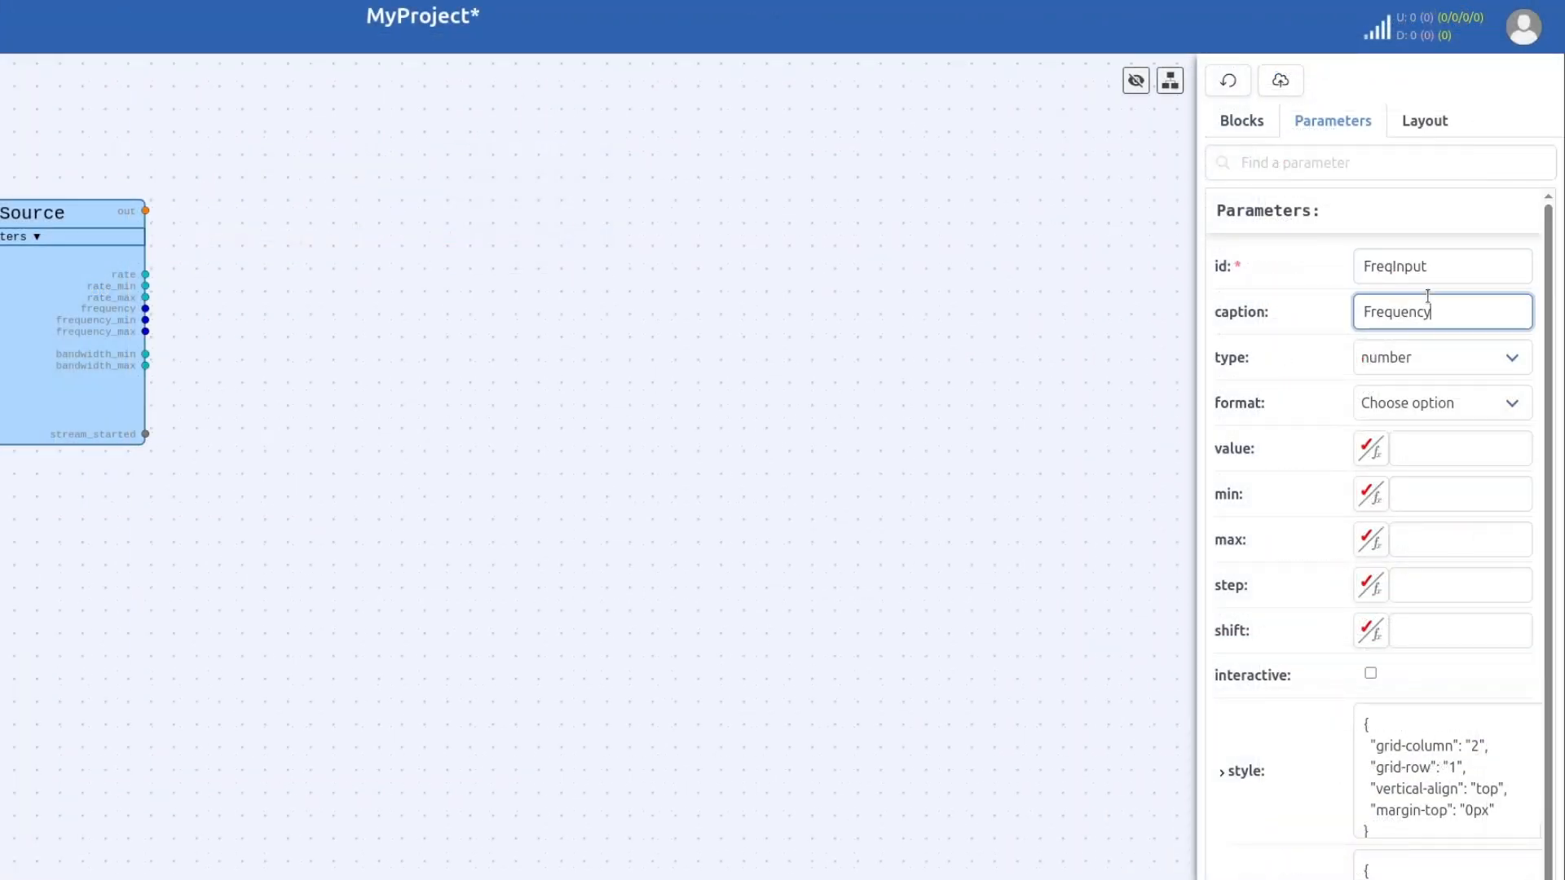
{"action": "left_click", "coordinate": [1421, 408]}
{"action": "left_click", "coordinate": [1419, 479]}
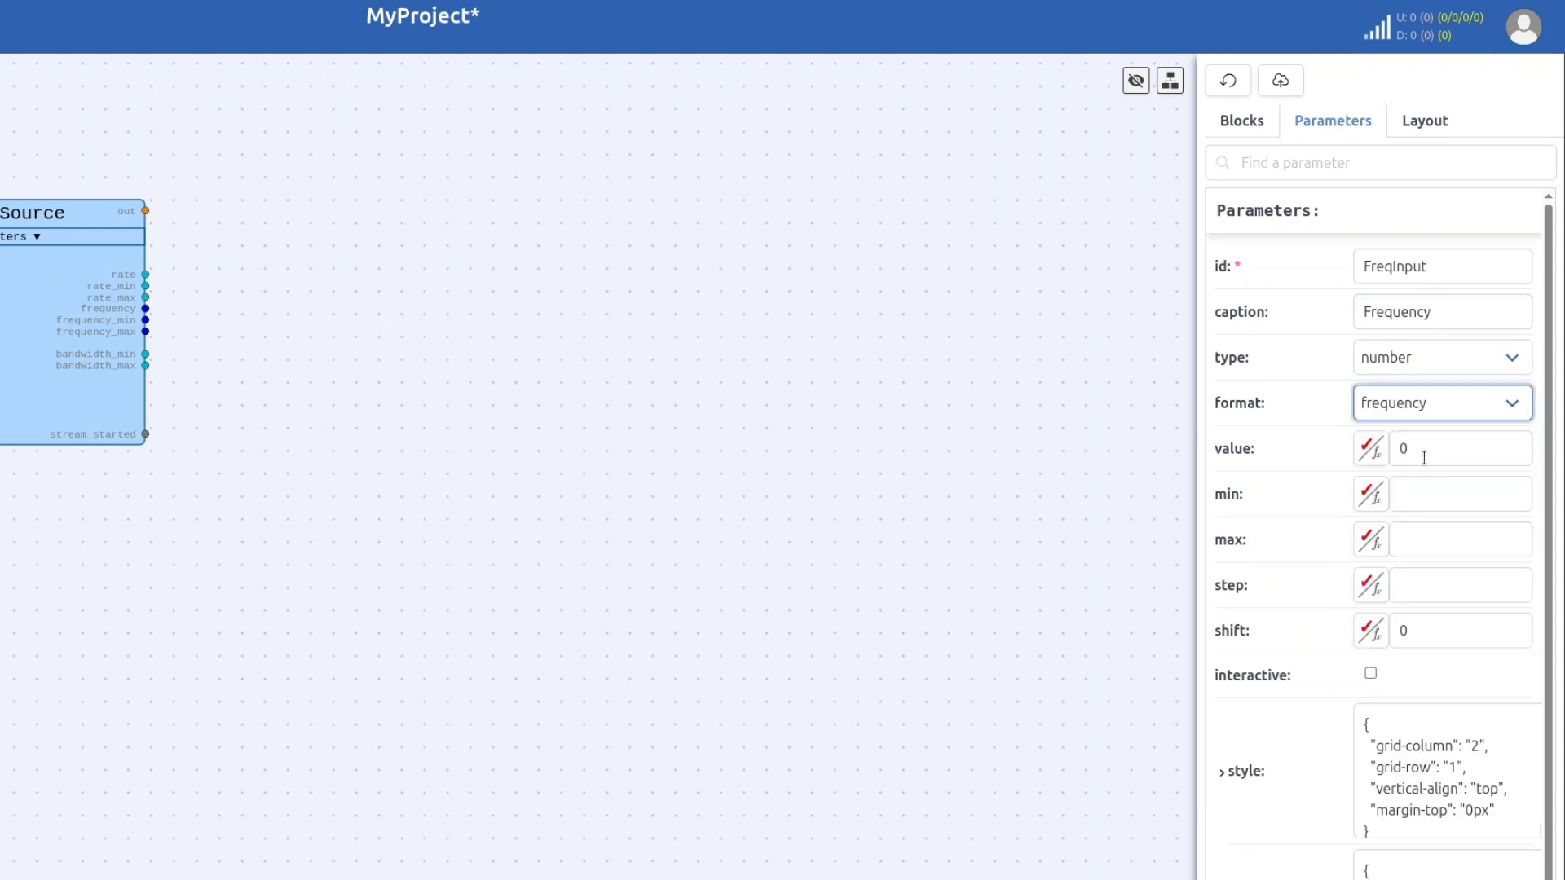
Step: Set FreqInput's value to 100 MHz, min to 68 MHz, max to 108 MHz and step to 100 kHz, and save the project
{"action": "left_click", "coordinate": [1422, 449]}
{"action": "key", "text": "BackSpace"}
{"action": "type", "text": "100"}
{"action": "key", "text": "Tab"}
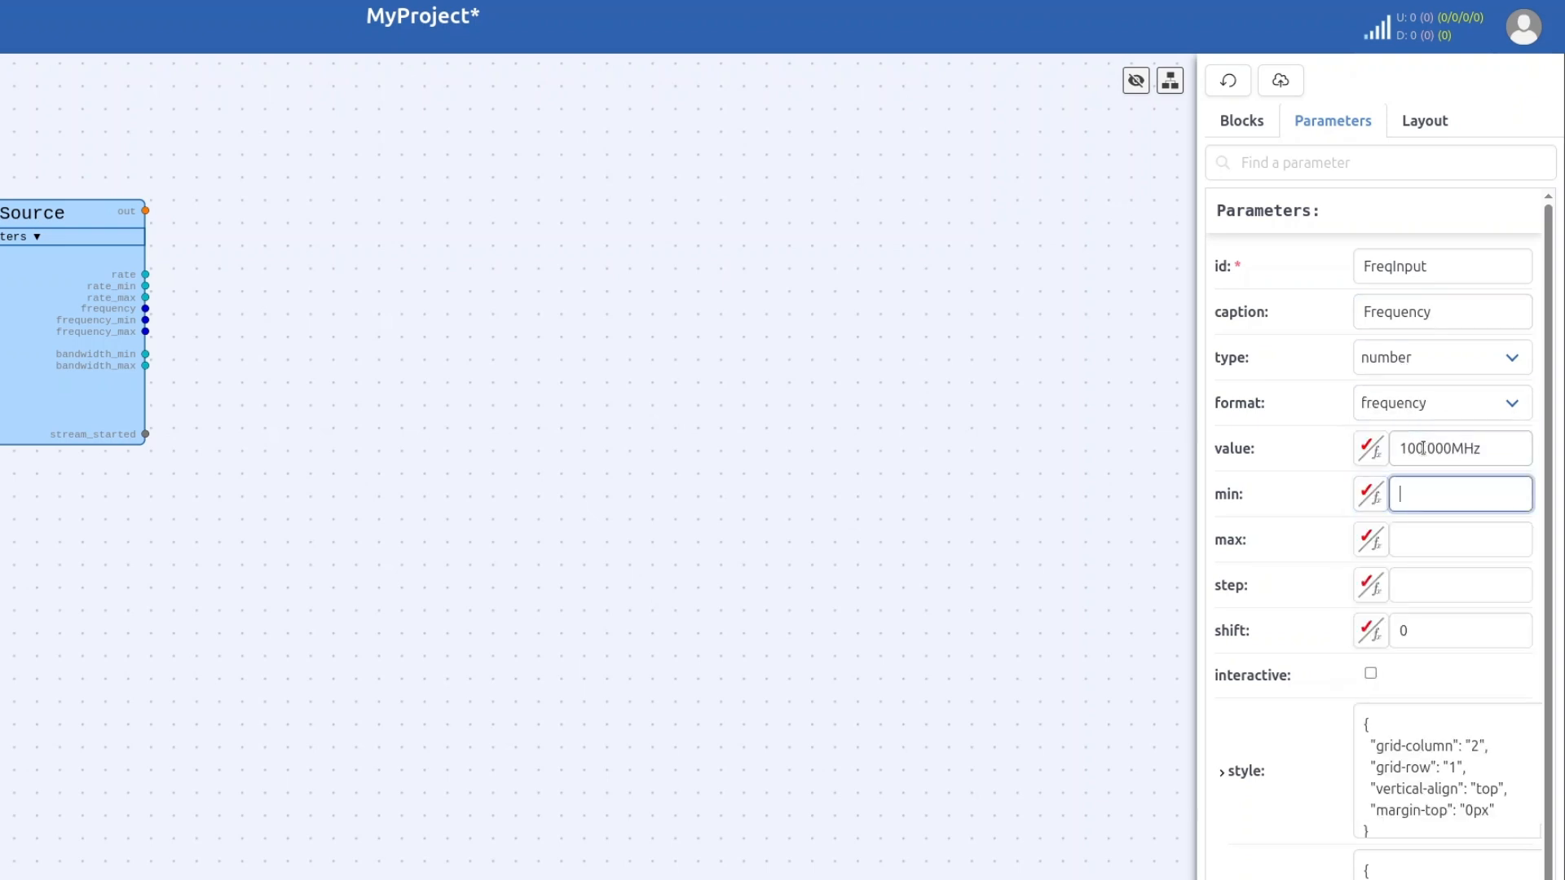
{"action": "type", "text": "68m"}
{"action": "key", "text": "Tab"}
{"action": "key", "text": "Tab"}
{"action": "type", "text": "108m"}
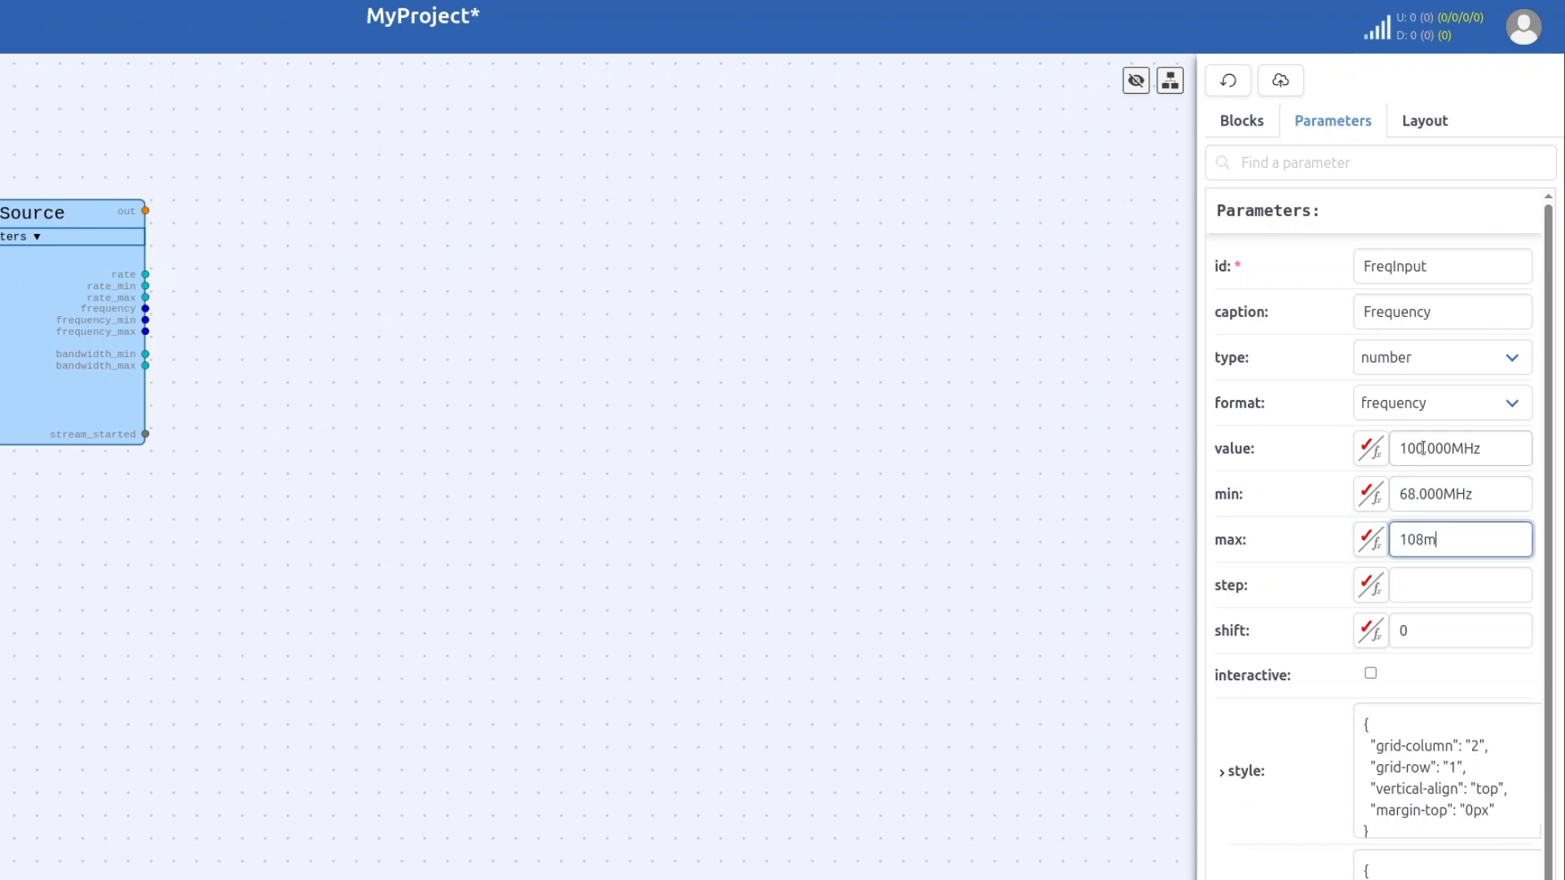
{"action": "key", "text": "Tab"}
{"action": "type", "text": "0.1m"}
{"action": "key", "text": "Tab"}
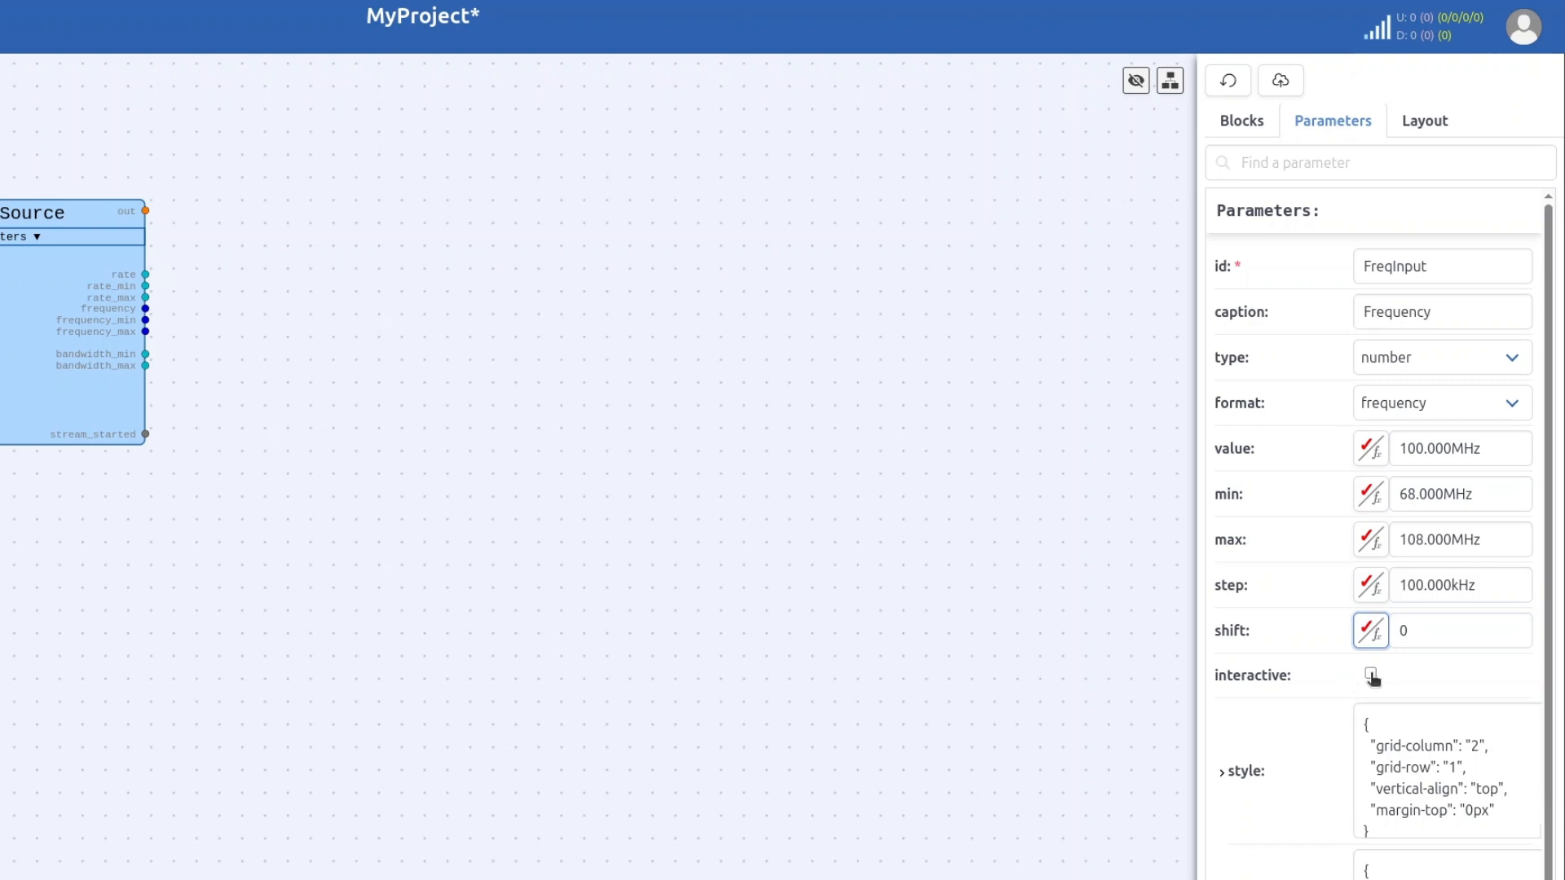
{"action": "left_click", "coordinate": [70, 541]}
{"action": "left_click", "coordinate": [1278, 82]}
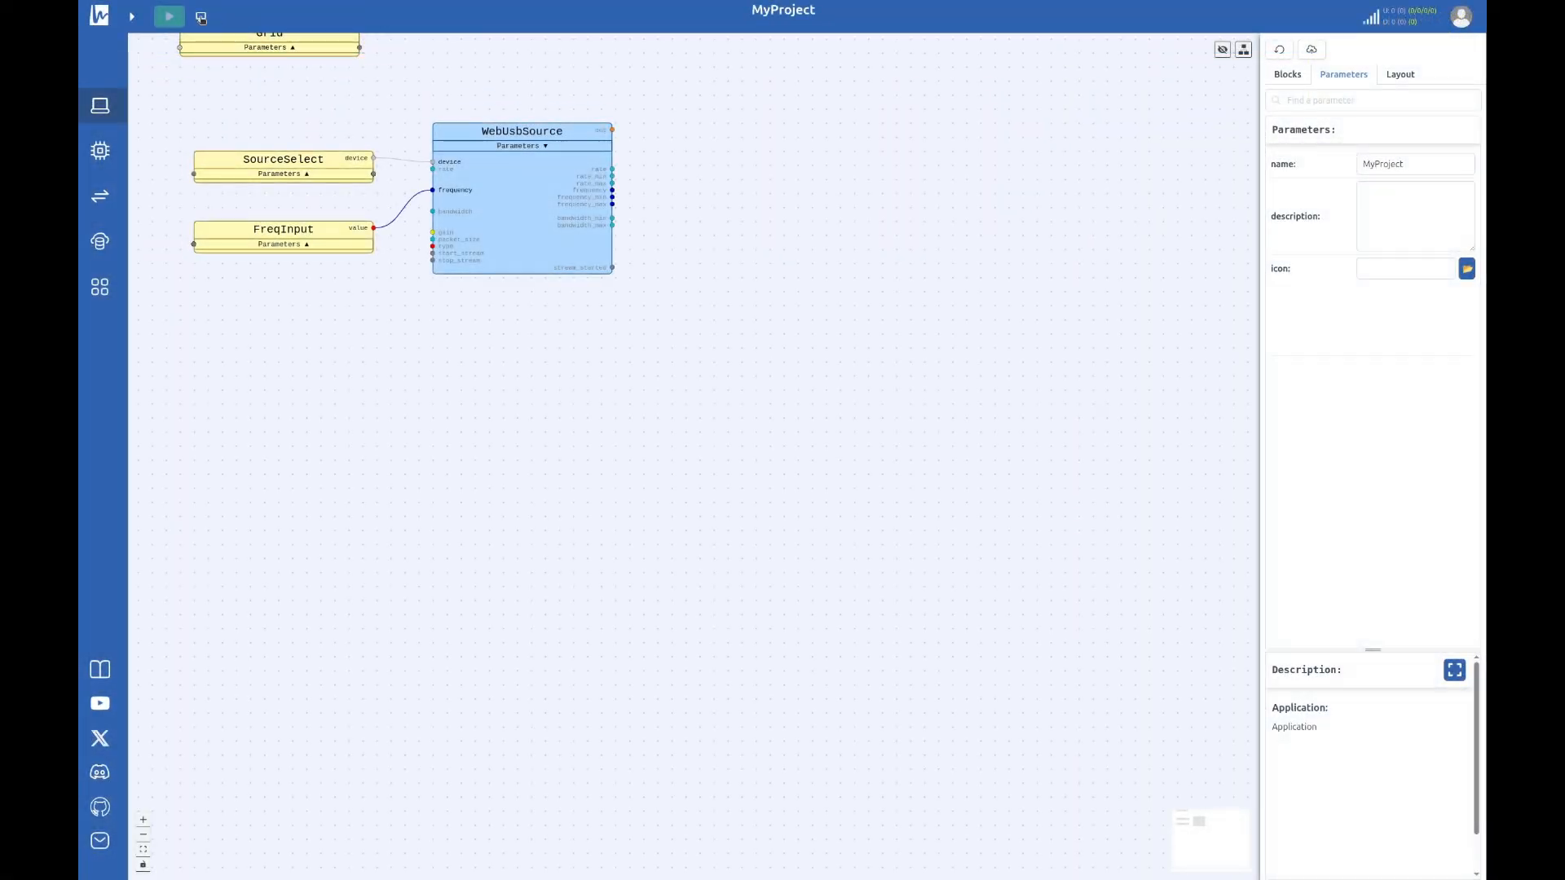
Step: Connect Wavelet WebSDR as the Device in the project's application view and check the transfer statistics with the project running
{"action": "left_click", "coordinate": [201, 17]}
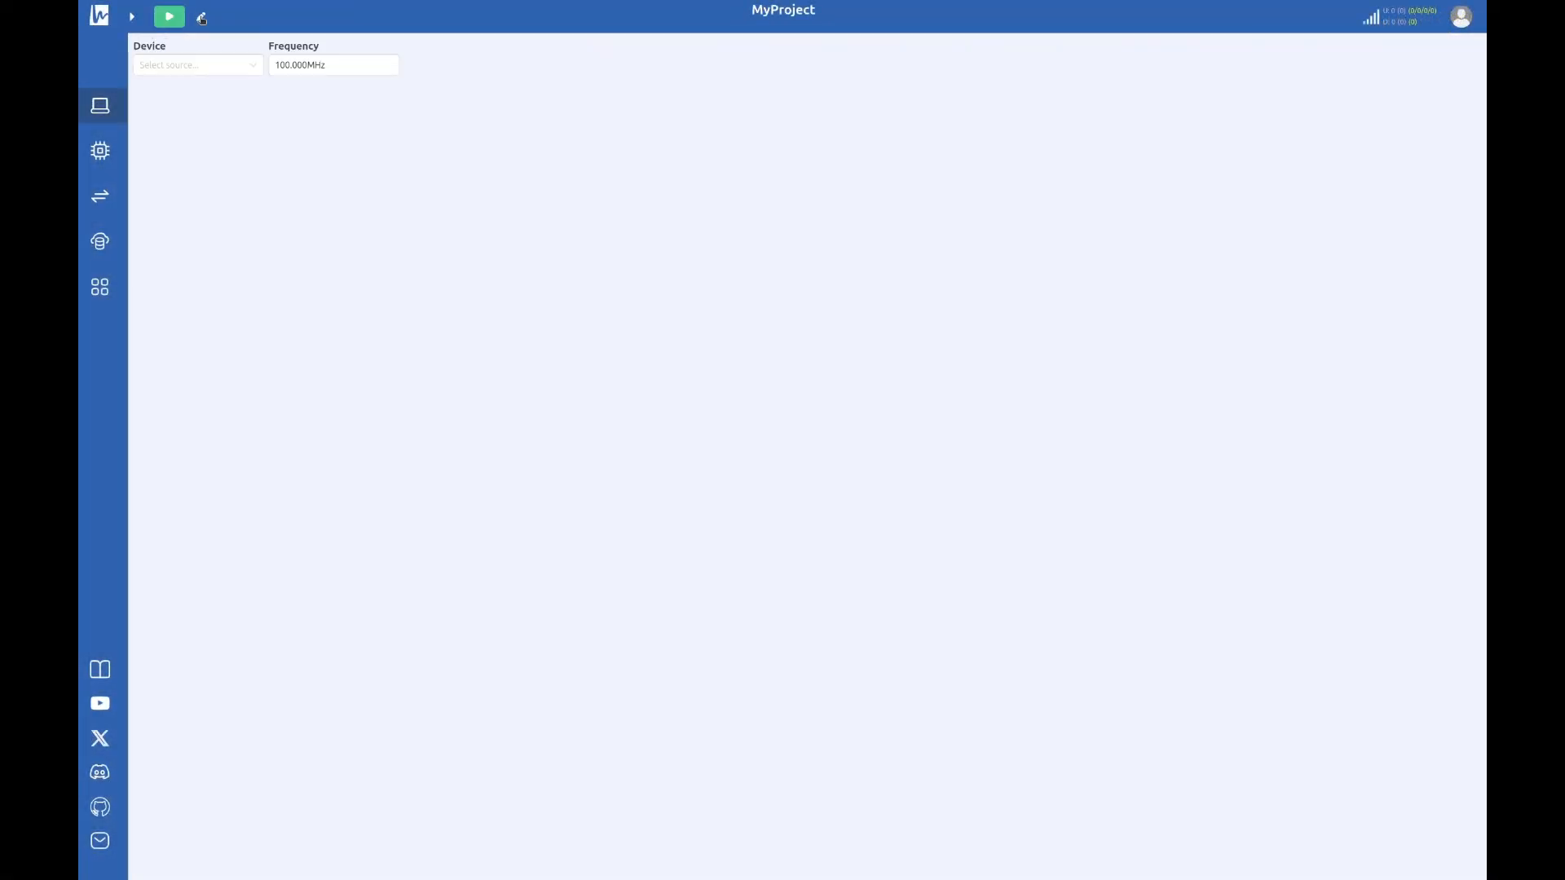
{"action": "left_click", "coordinate": [227, 63]}
{"action": "left_click", "coordinate": [213, 88]}
{"action": "left_click", "coordinate": [216, 44]}
{"action": "left_click", "coordinate": [310, 224]}
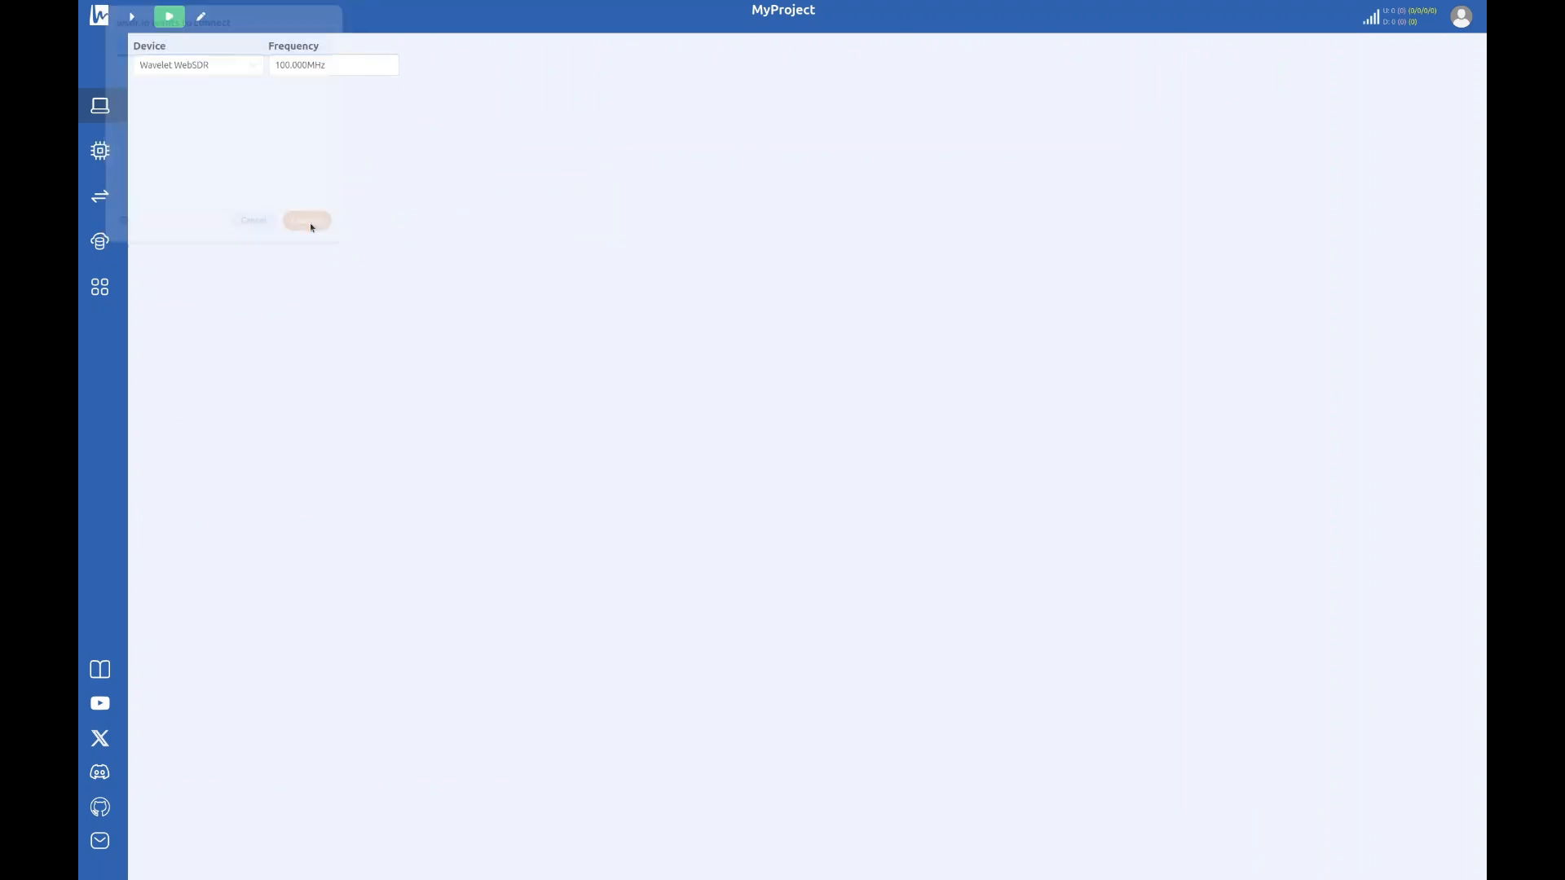
{"action": "left_click", "coordinate": [1389, 18]}
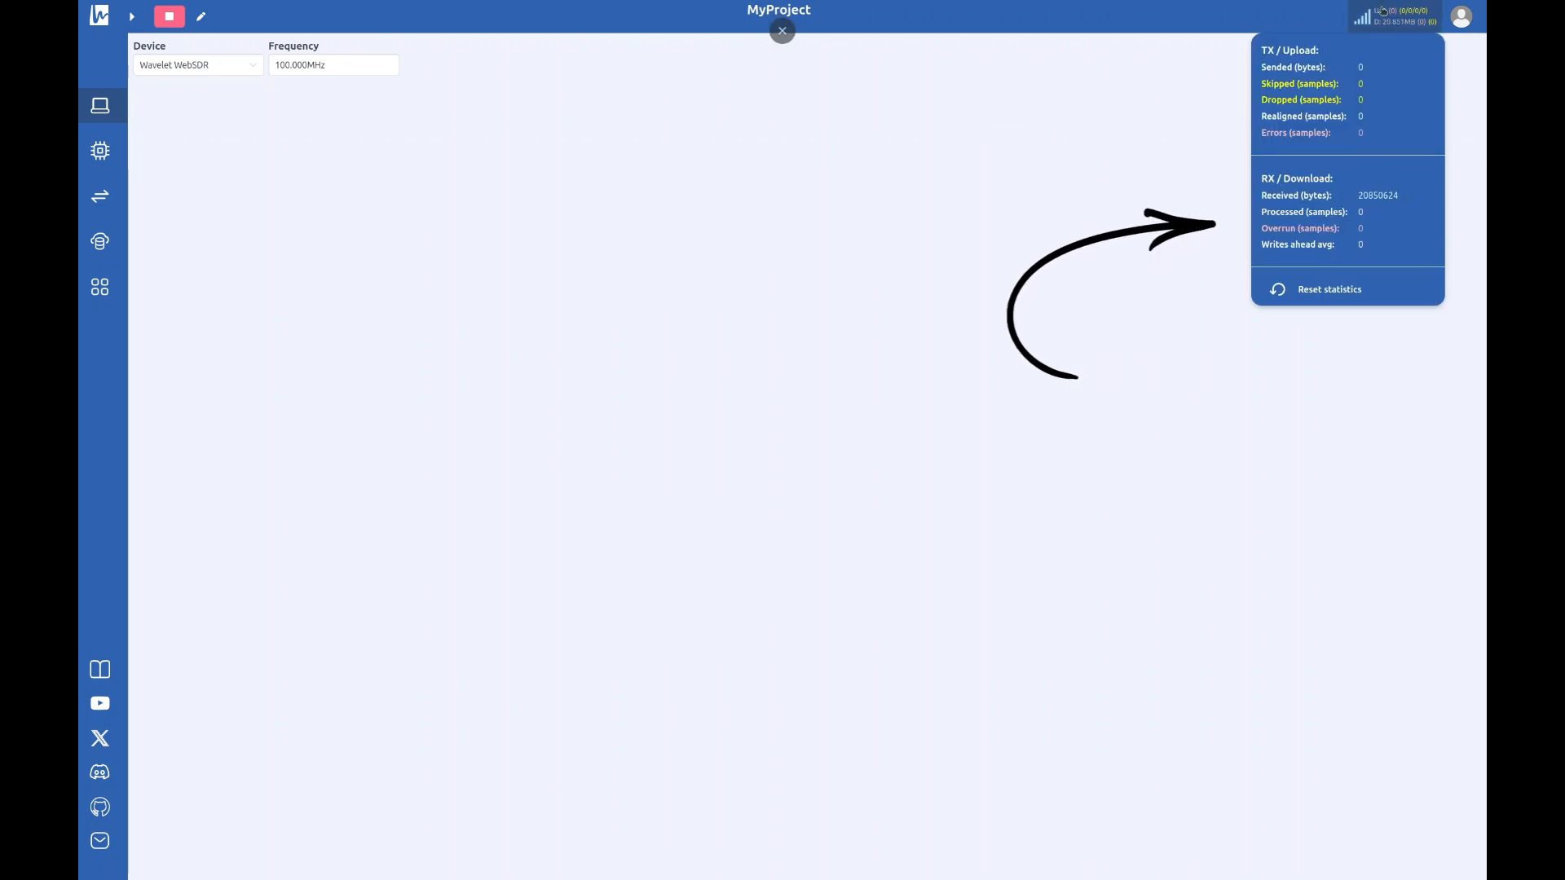
Step: Return to the editor, add a FrequencySink block and connect WebUsbSource's out and rate outputs to its in and rate inputs
{"action": "left_click", "coordinate": [199, 18]}
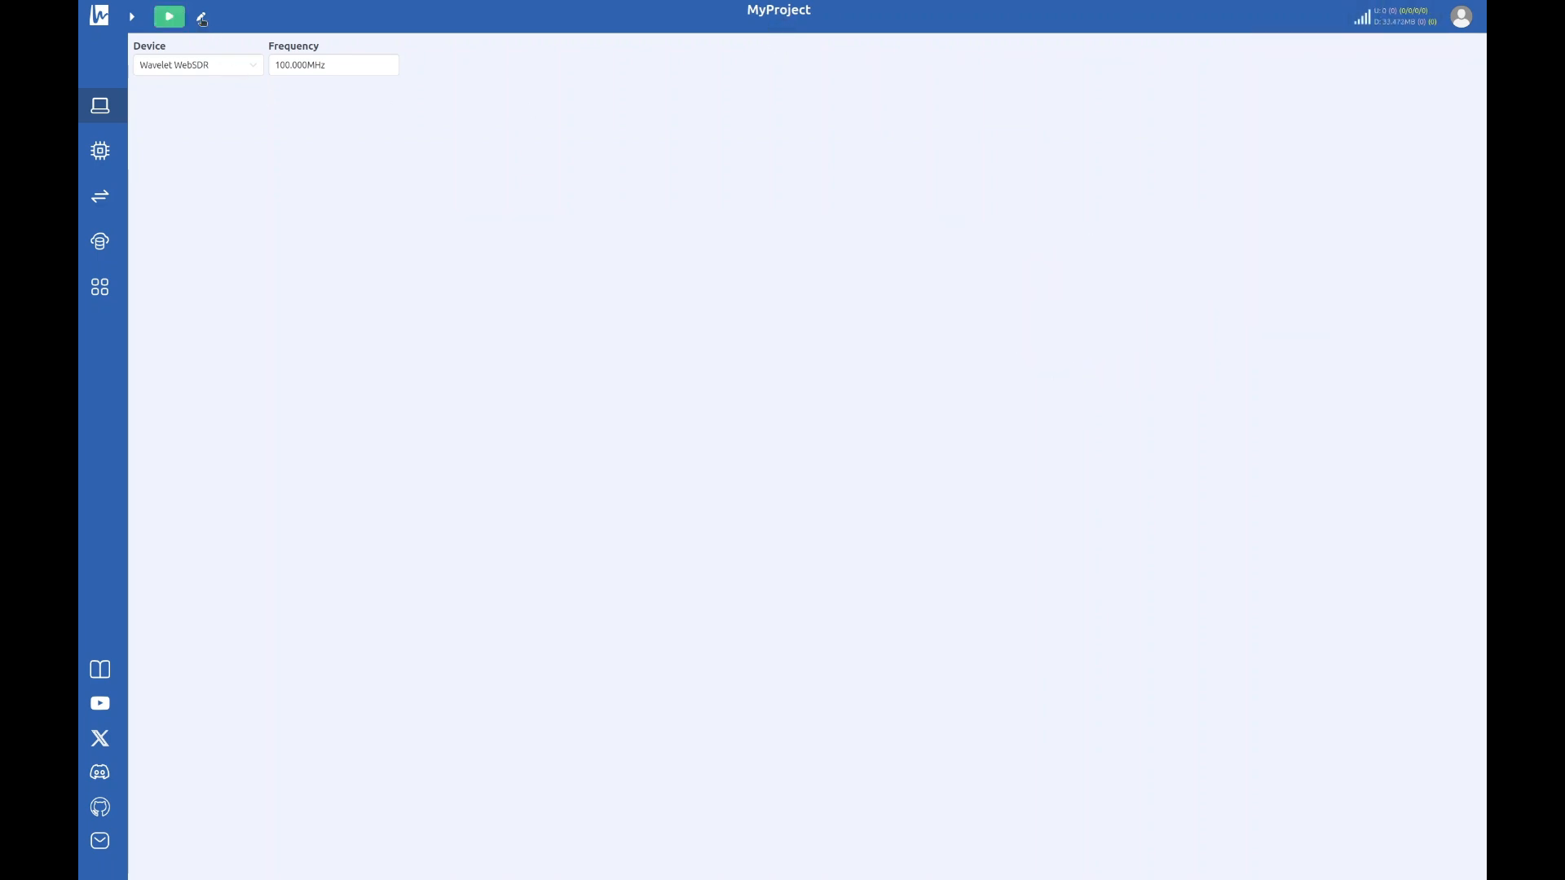
{"action": "scroll", "coordinate": [1472, 527], "scroll_direction": "down", "scroll_amount": 10}
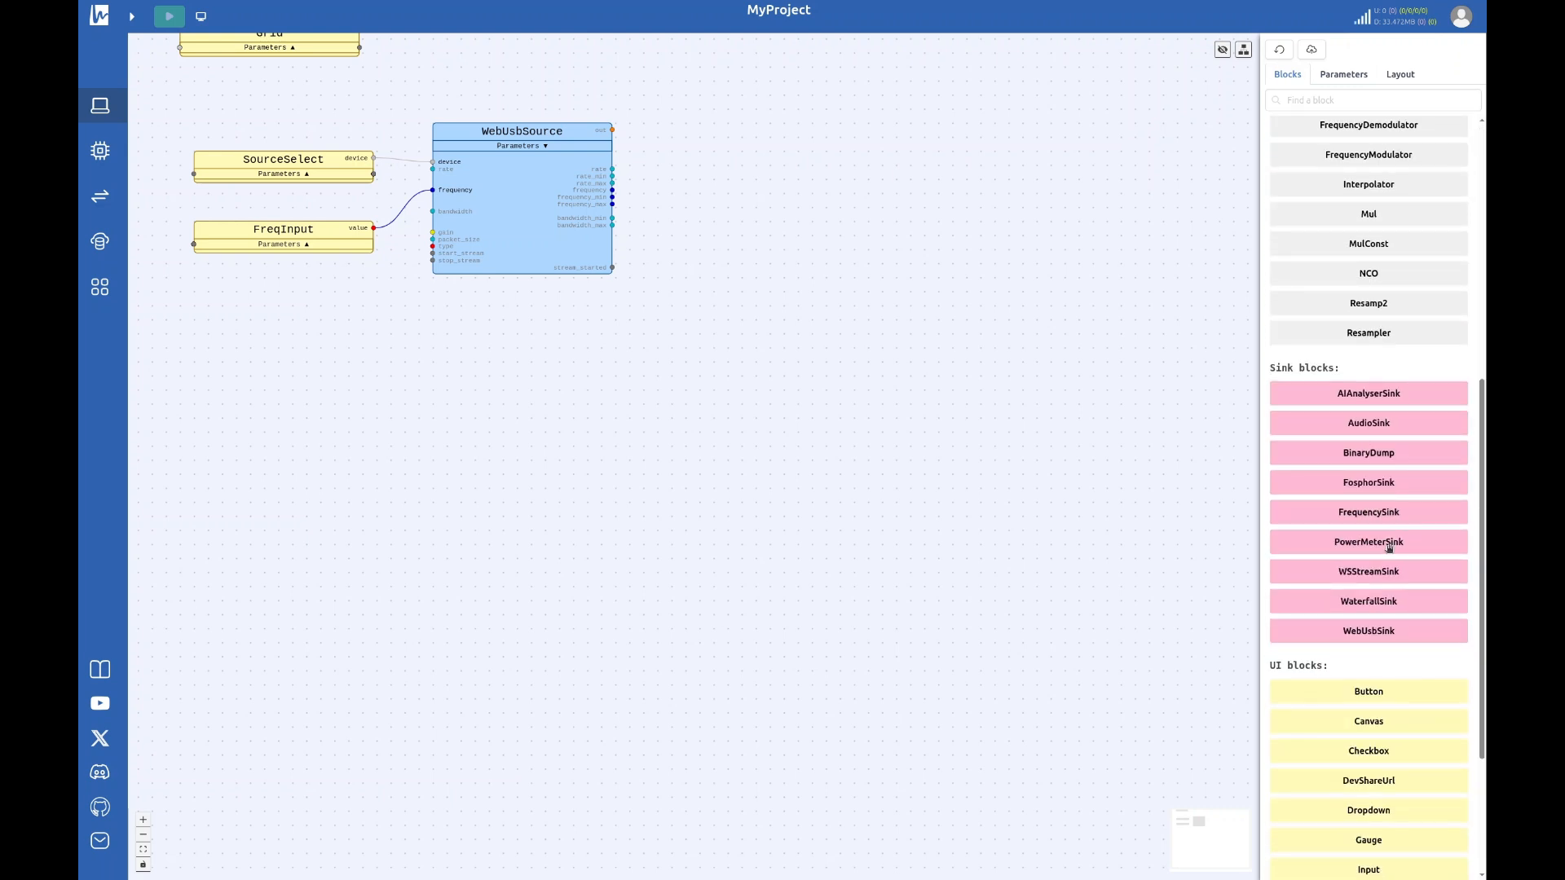
{"action": "left_click_drag", "start_coordinate": [1387, 514], "coordinate": [904, 137]}
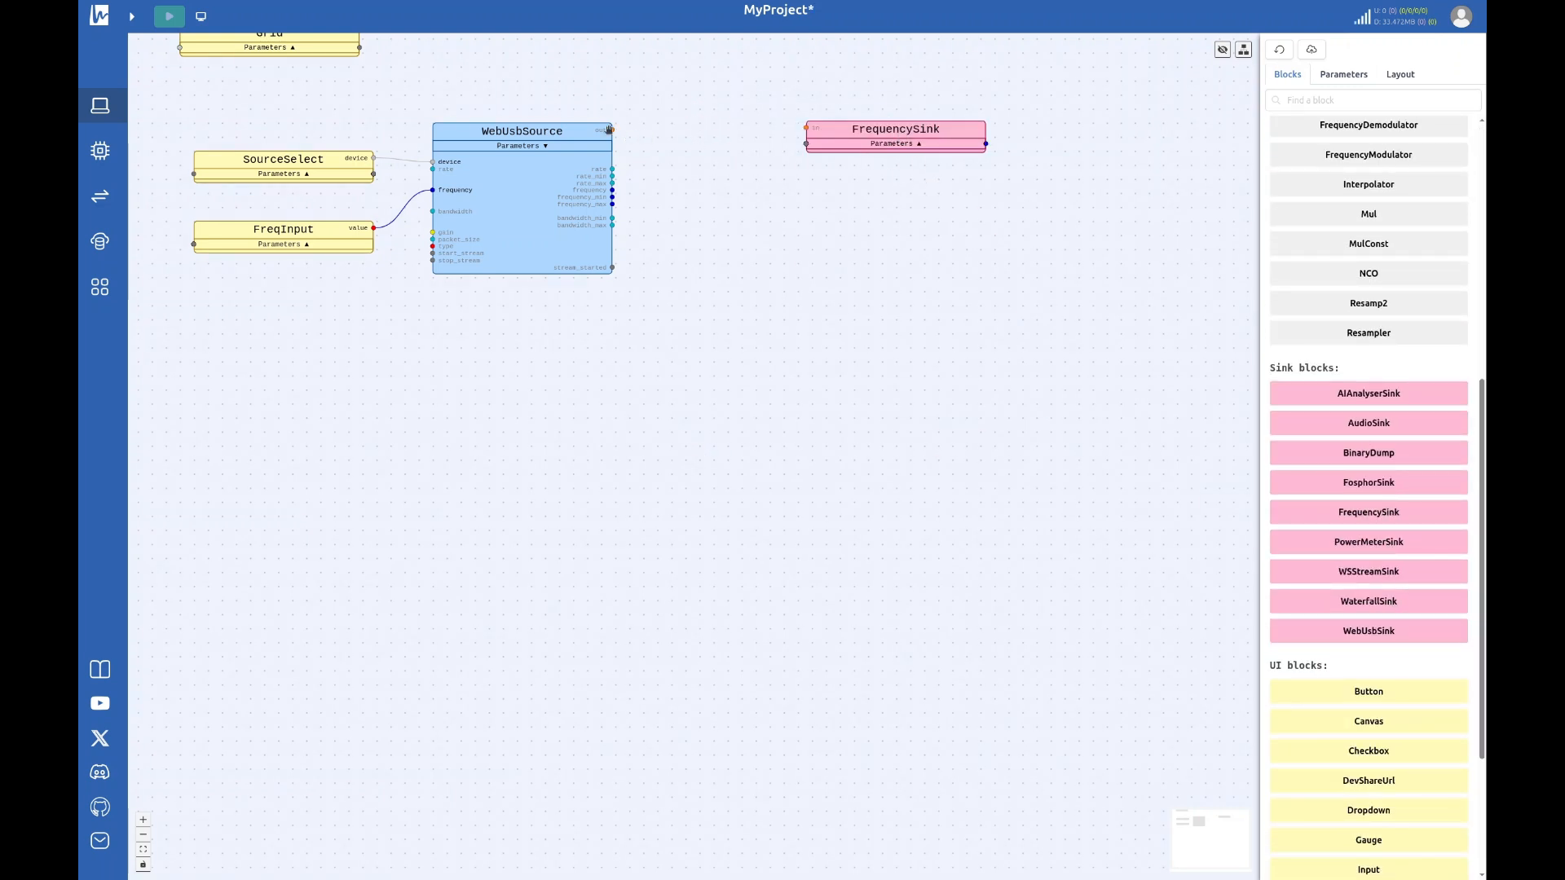
{"action": "left_click_drag", "start_coordinate": [611, 129], "coordinate": [804, 139]}
{"action": "left_click", "coordinate": [861, 146]}
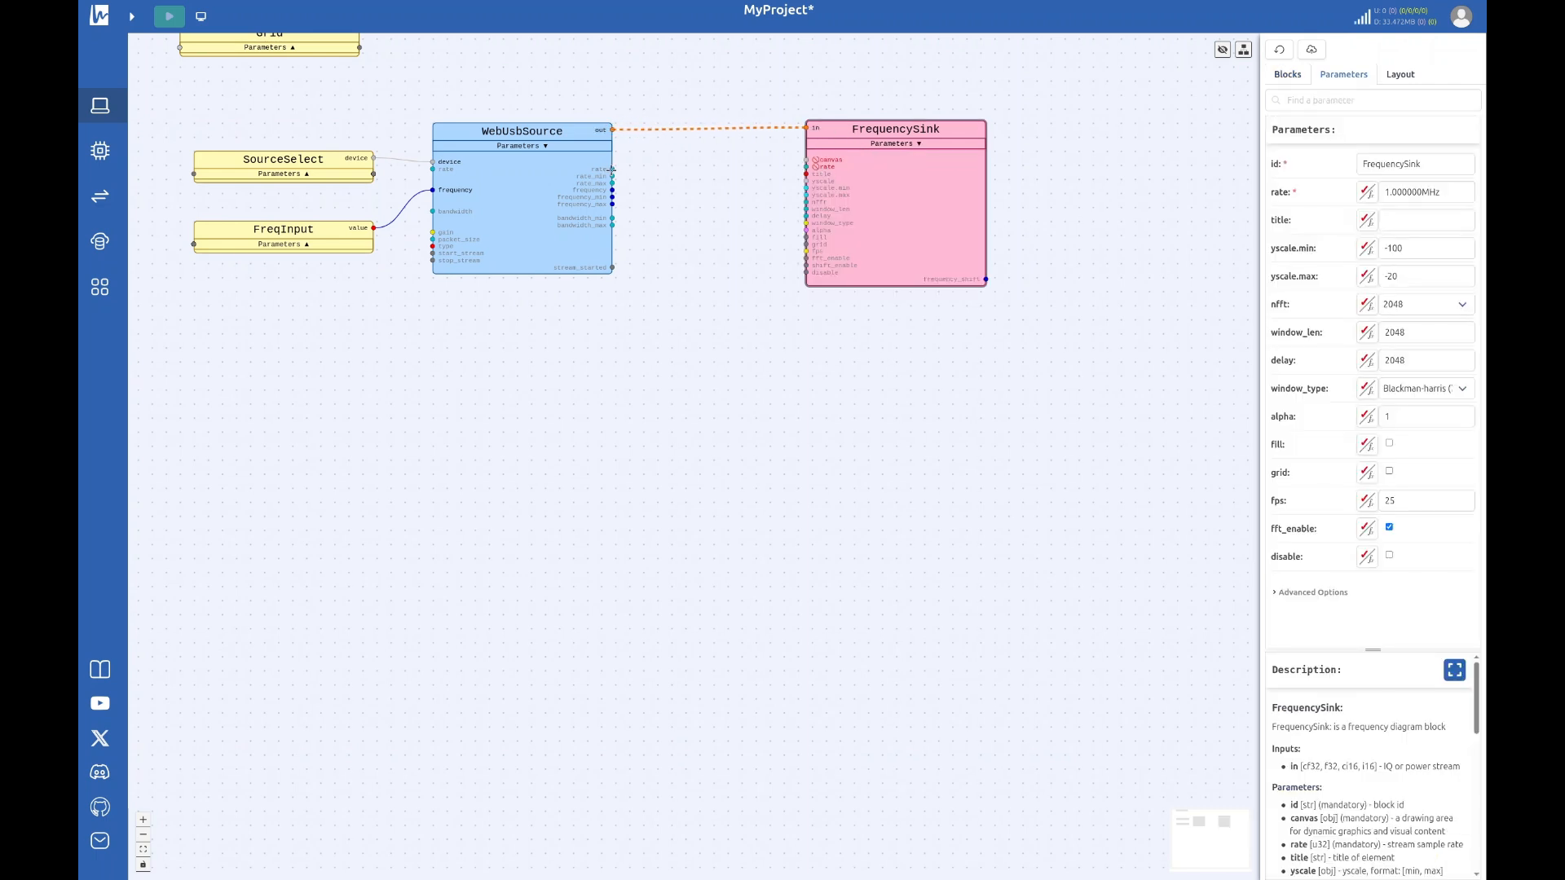
{"action": "left_click_drag", "start_coordinate": [789, 168], "coordinate": [802, 167]}
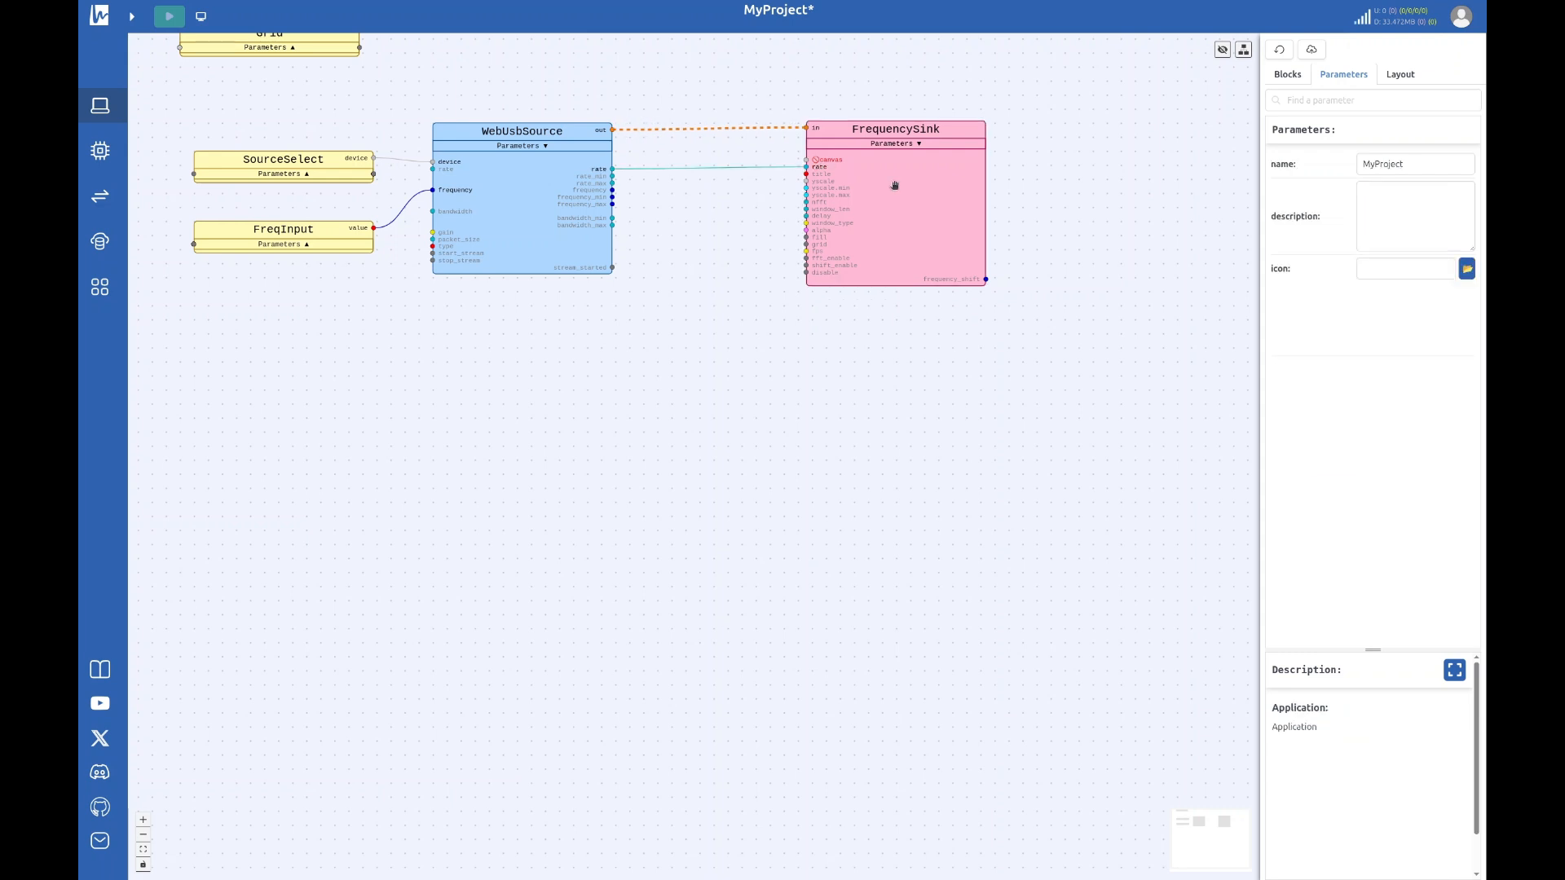
Step: Add a Canvas block above WebUsbSource and connect its canvas output to the FrequencySink canvas input
{"action": "left_click", "coordinate": [1288, 74]}
{"action": "scroll", "coordinate": [1388, 546], "scroll_direction": "down", "scroll_amount": 8}
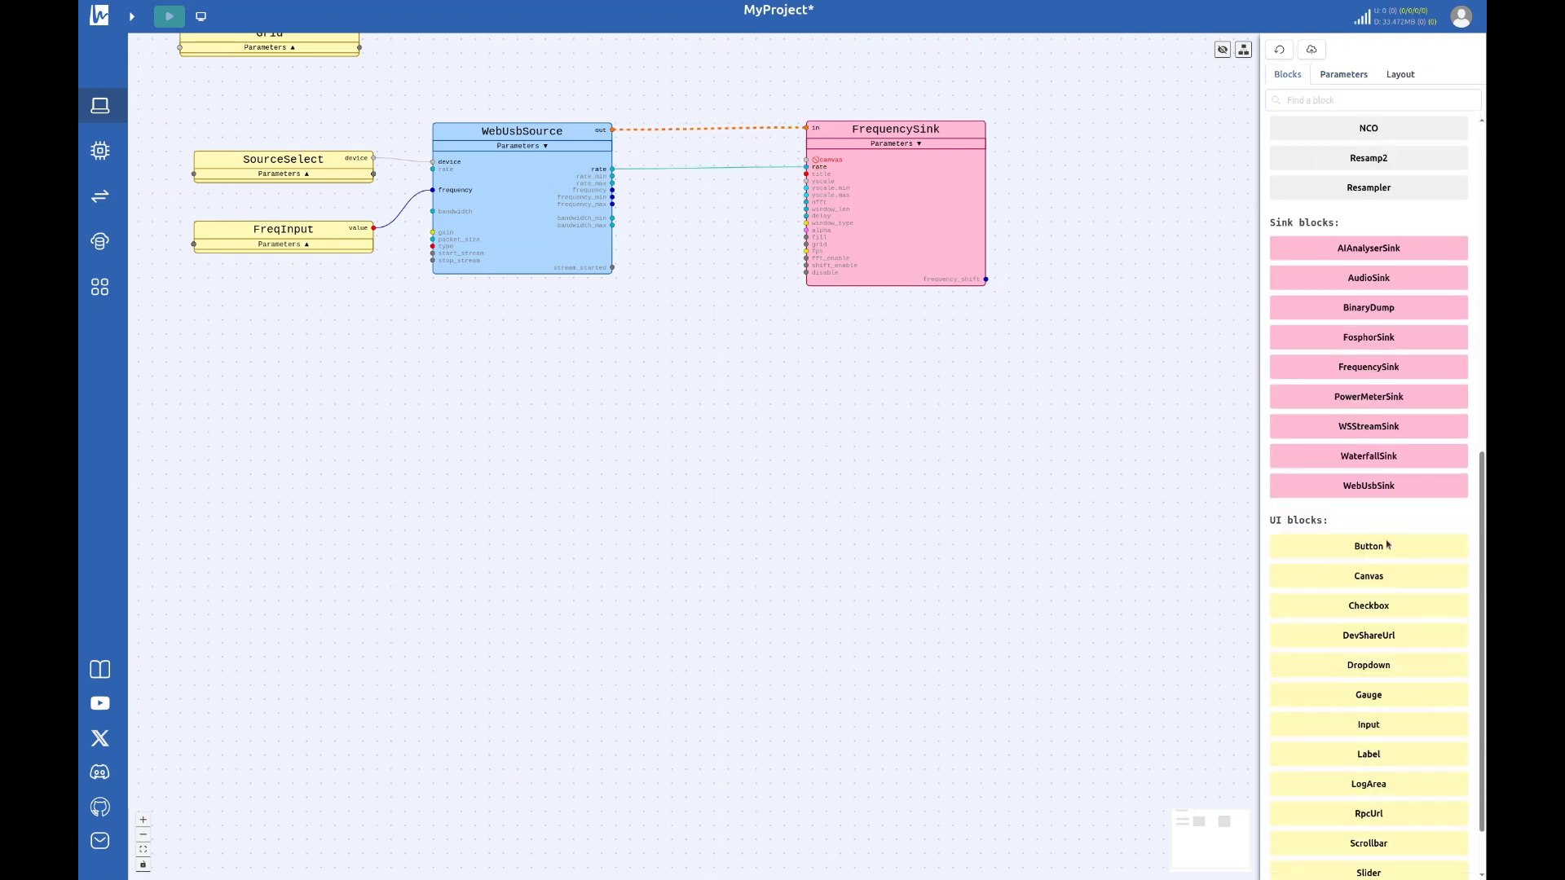
{"action": "left_click_drag", "start_coordinate": [1381, 582], "coordinate": [652, 75]}
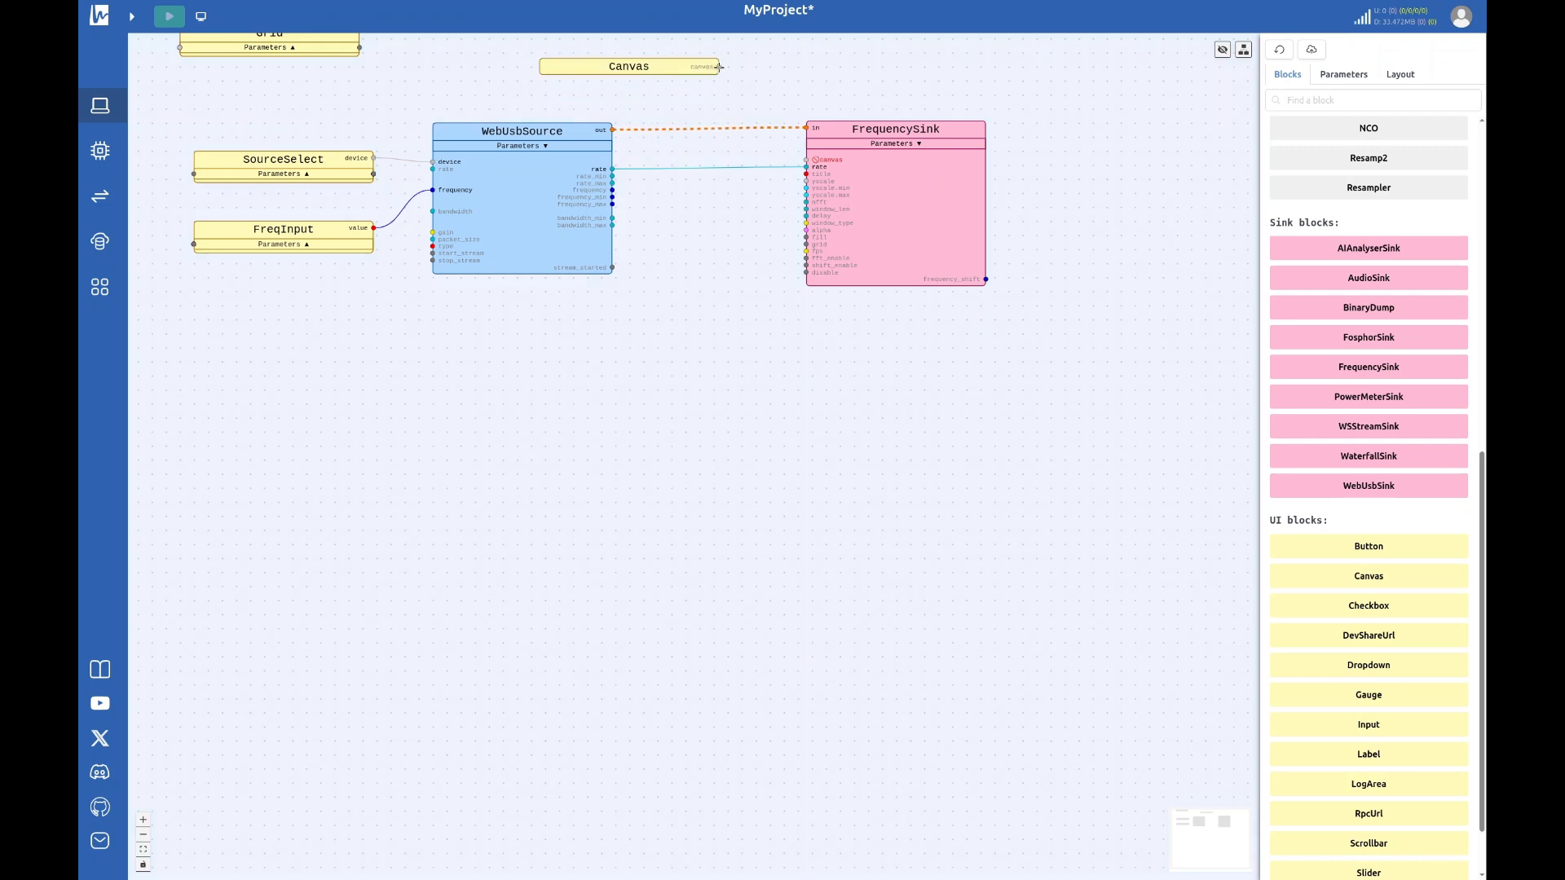
Step: Set the Canvas block's id to FsCanvas, save the project and return to its application view
{"action": "left_click", "coordinate": [635, 72]}
{"action": "left_click", "coordinate": [1364, 163]}
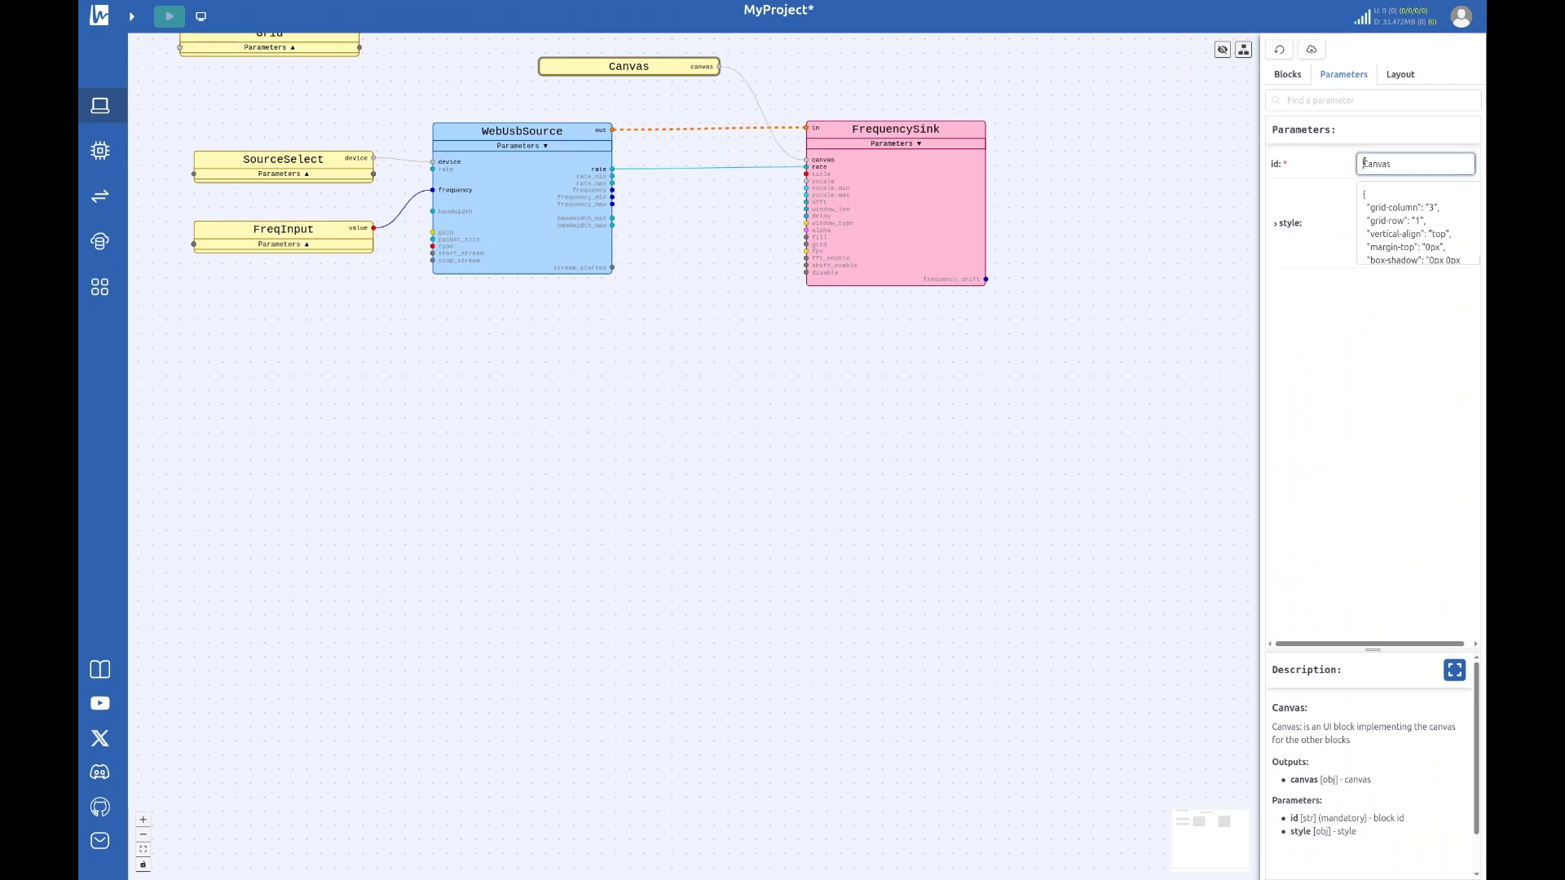
{"action": "left_click", "coordinate": [977, 352]}
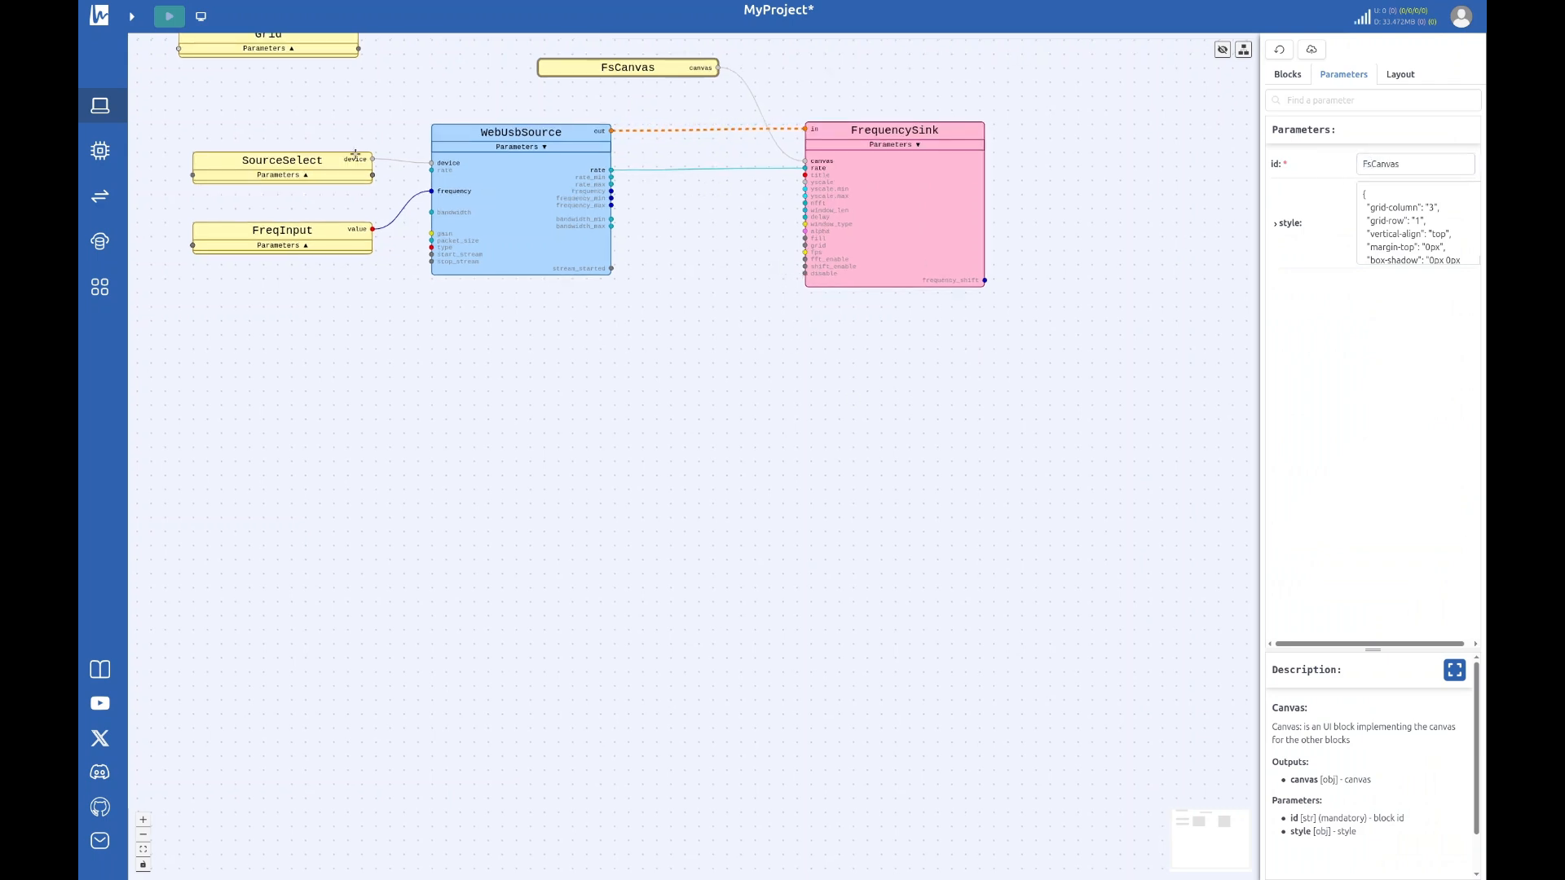
{"action": "left_click", "coordinate": [201, 17]}
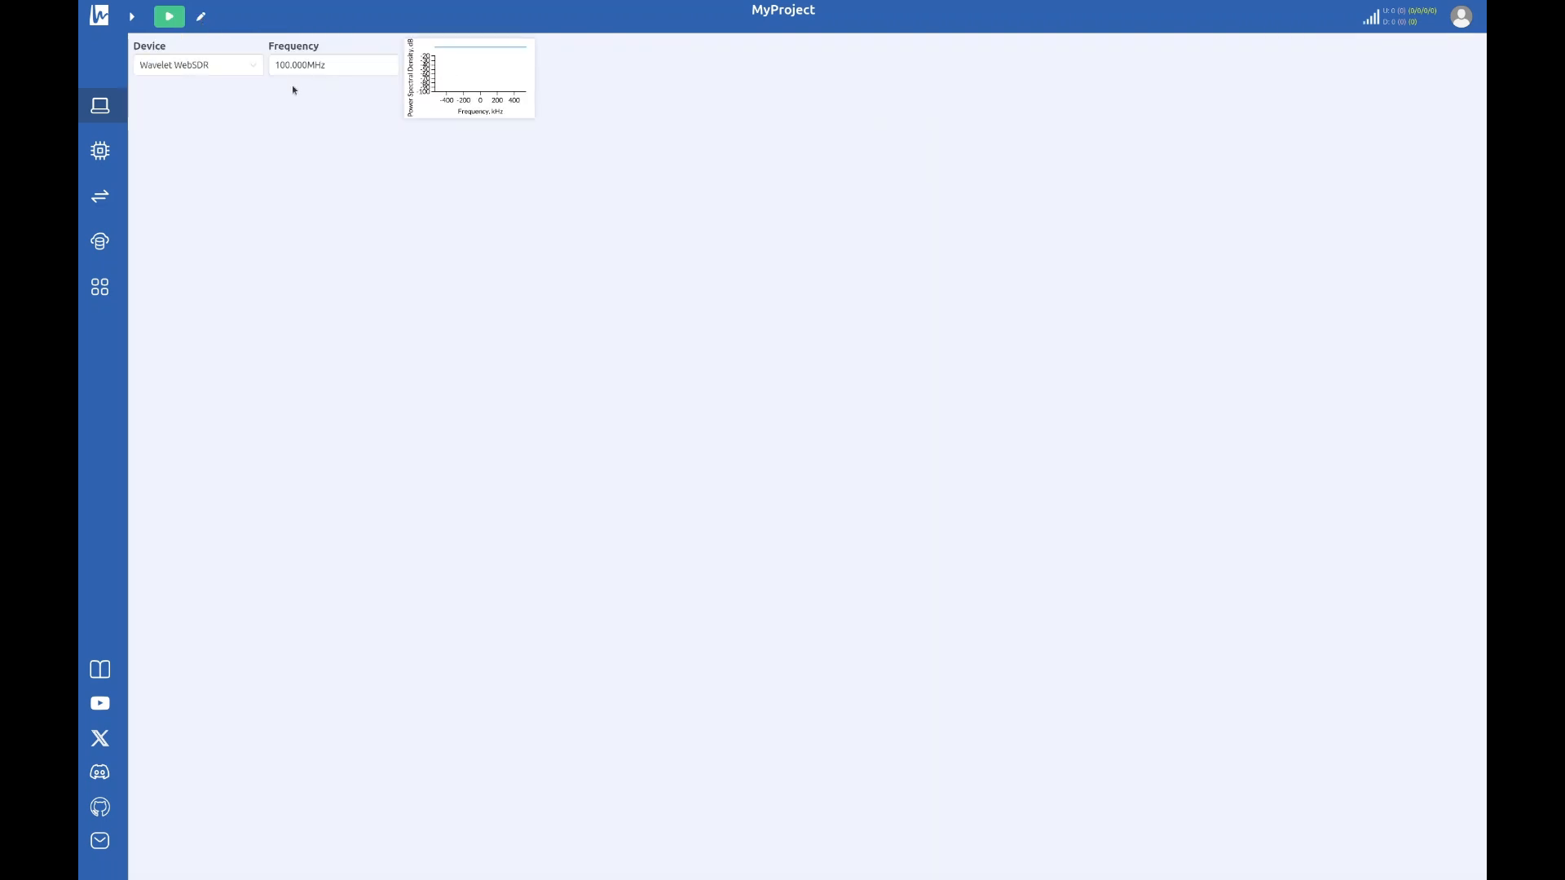
Step: Run the project briefly, return to the editor, and set FrequencySink's alpha to 0.5 with fill and grid enabled
{"action": "left_click", "coordinate": [169, 20]}
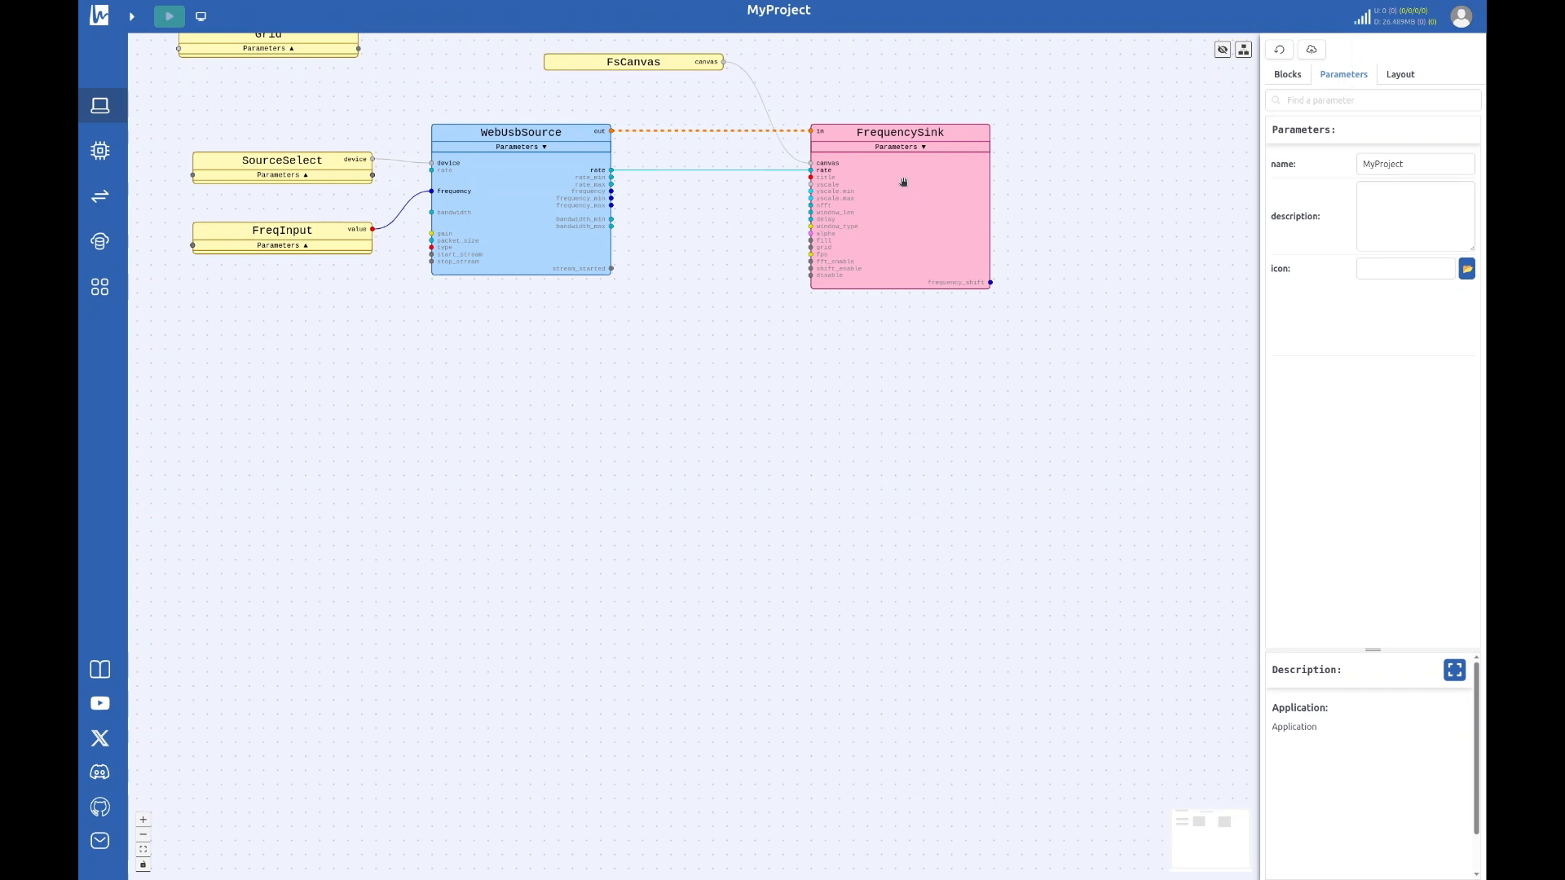
{"action": "left_click", "coordinate": [903, 182]}
{"action": "left_click", "coordinate": [1393, 417]}
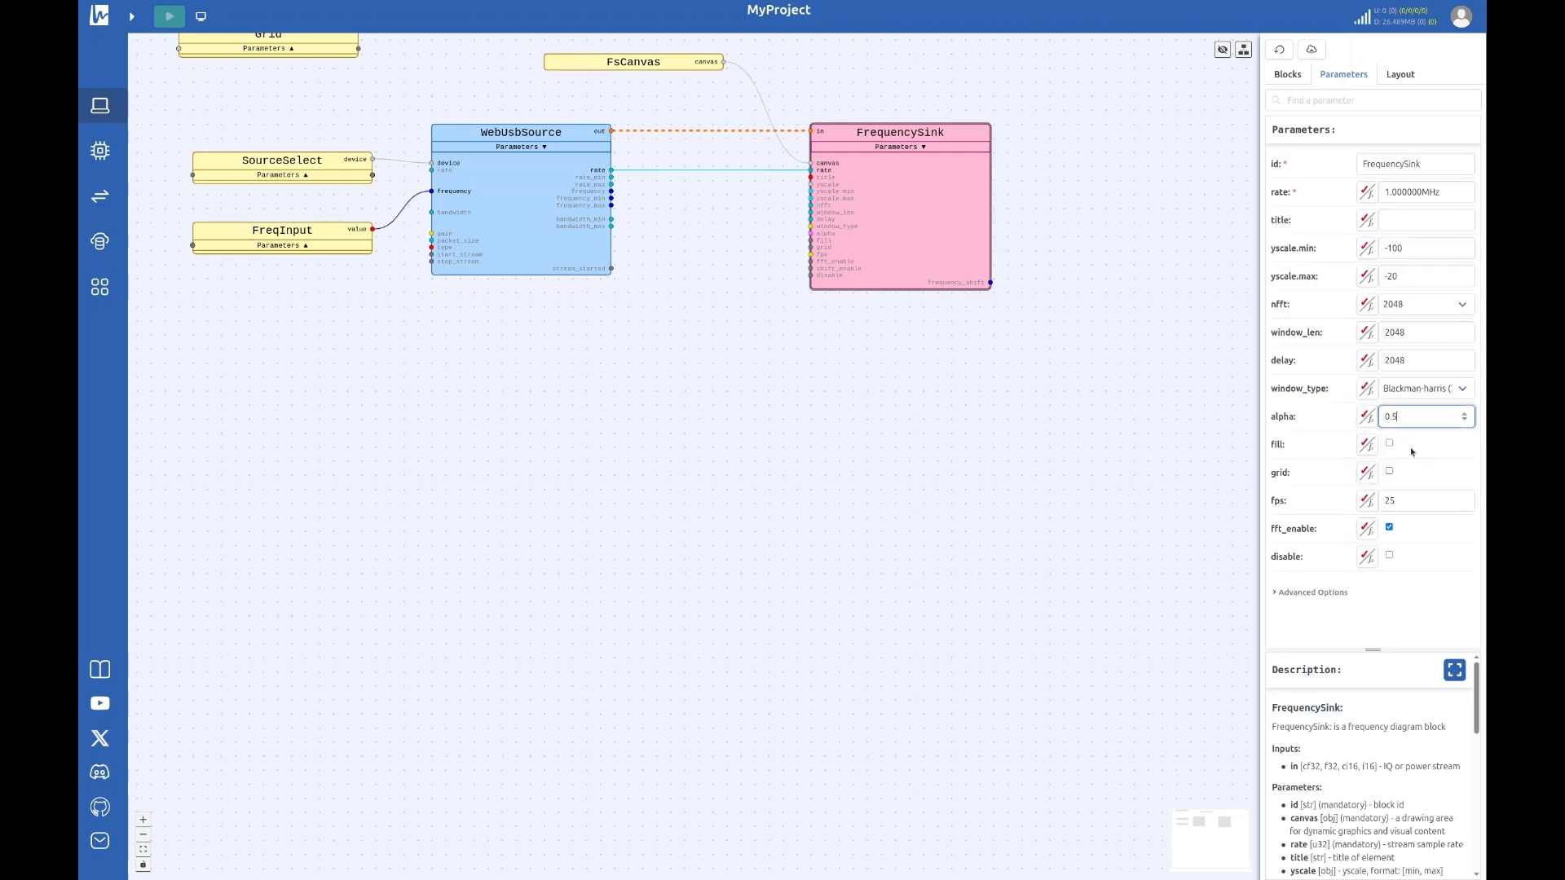
{"action": "left_click", "coordinate": [1390, 445]}
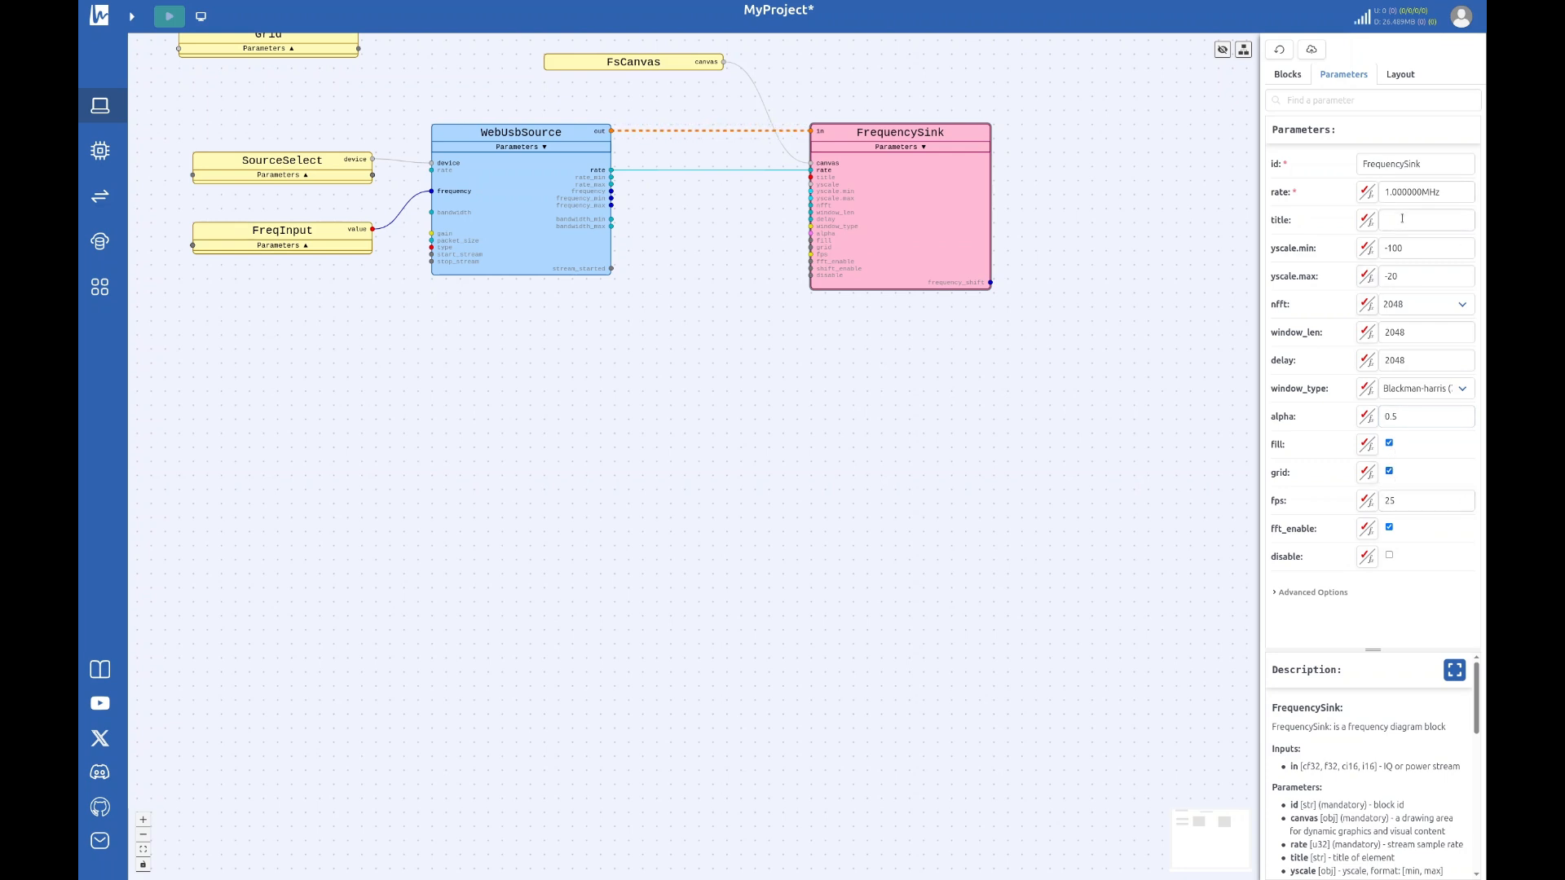
Step: In the page layout, move FsCanvas to the start of the second row and stretch it over all remaining rows and columns
{"action": "left_click", "coordinate": [1392, 79]}
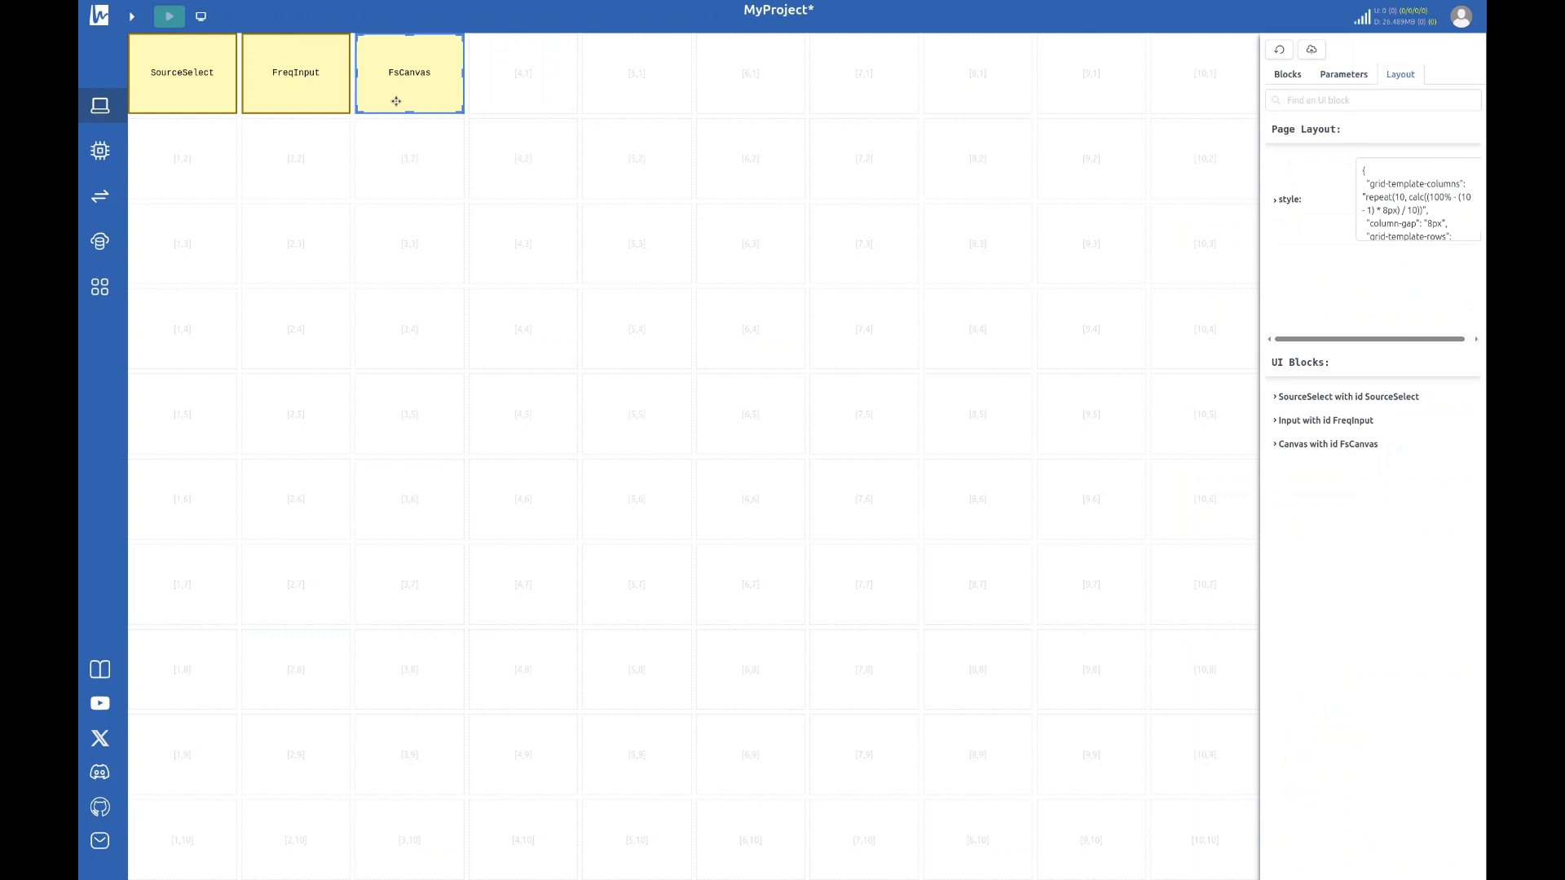
{"action": "left_click_drag", "start_coordinate": [399, 97], "coordinate": [263, 229]}
{"action": "left_click_drag", "start_coordinate": [348, 280], "coordinate": [1228, 853]}
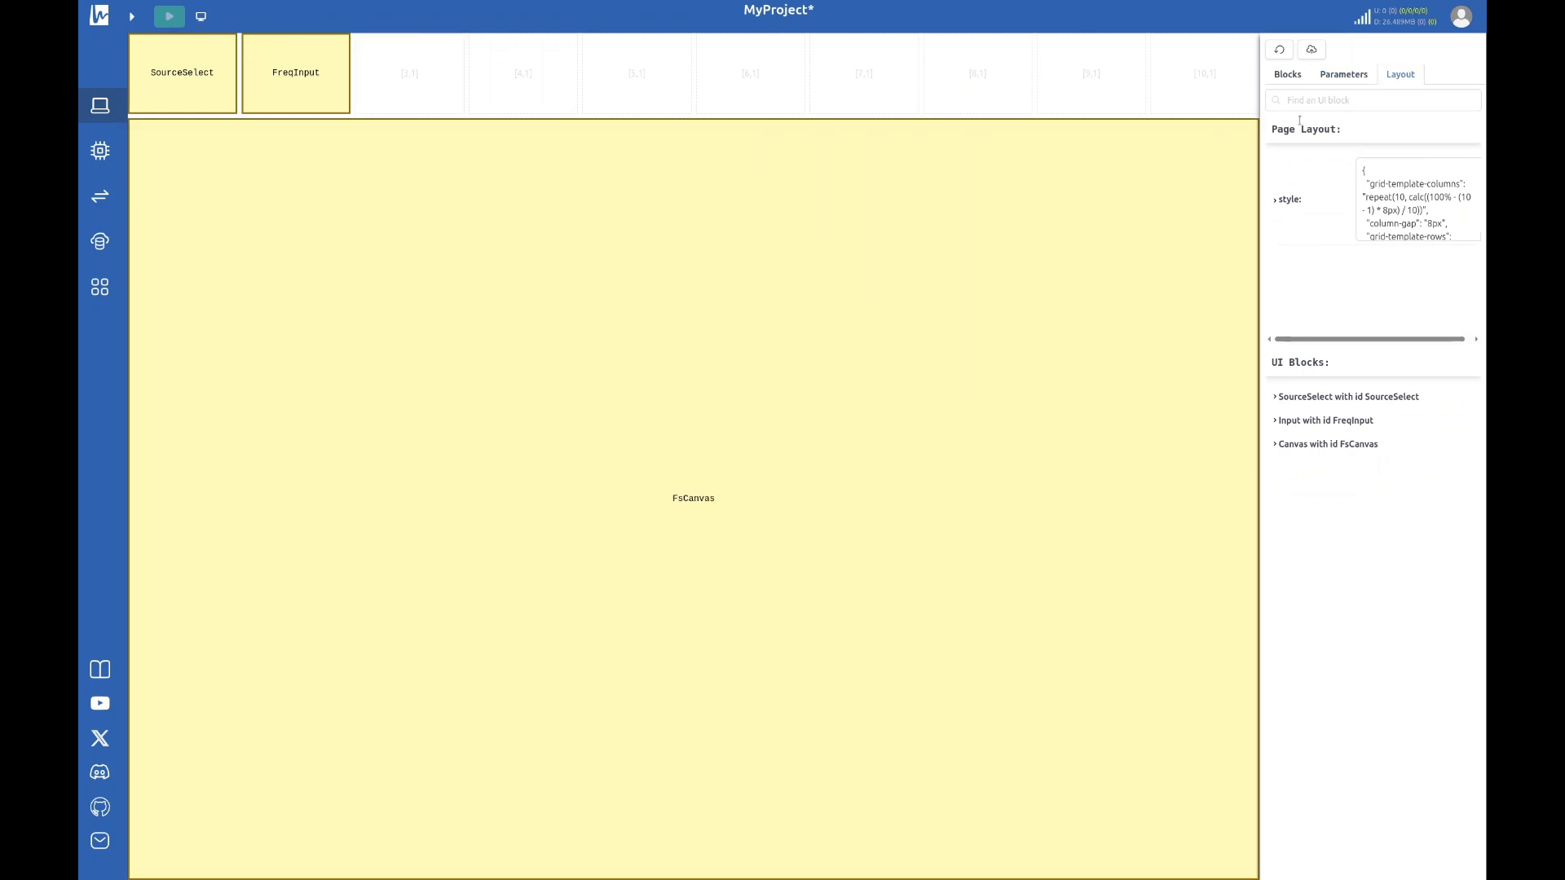
Step: Save and run the project, tune the Frequency to 101.700MHz while watching the spectrum, and return to the editor
{"action": "left_click", "coordinate": [1288, 75]}
{"action": "left_click", "coordinate": [168, 16]}
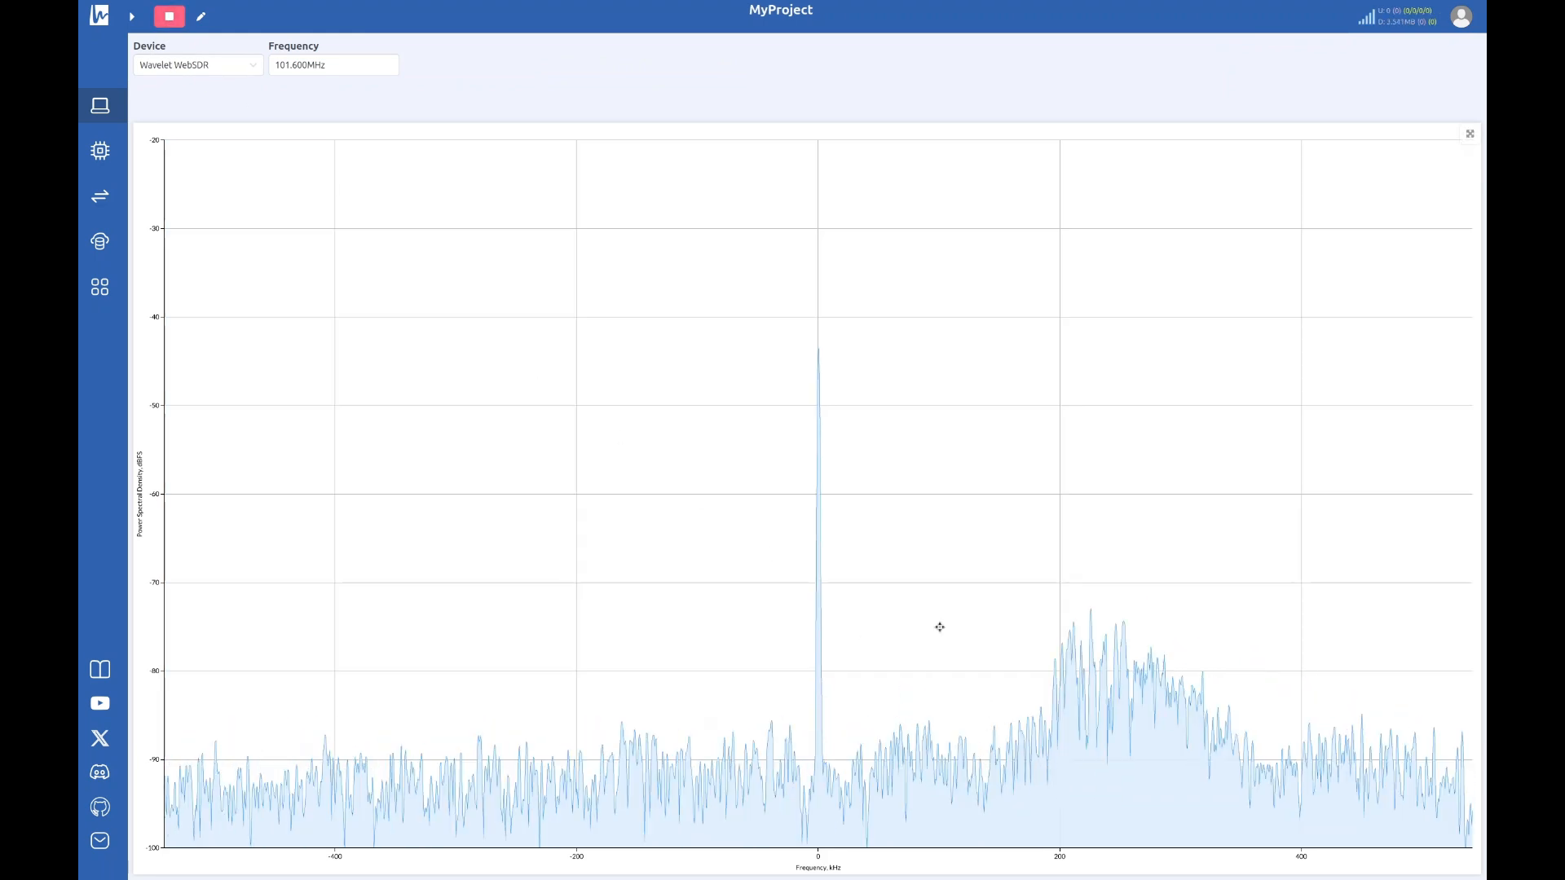
{"action": "scroll", "coordinate": [307, 67], "scroll_direction": "up", "scroll_amount": 8}
{"action": "scroll", "coordinate": [307, 67], "scroll_direction": "down", "scroll_amount": 8}
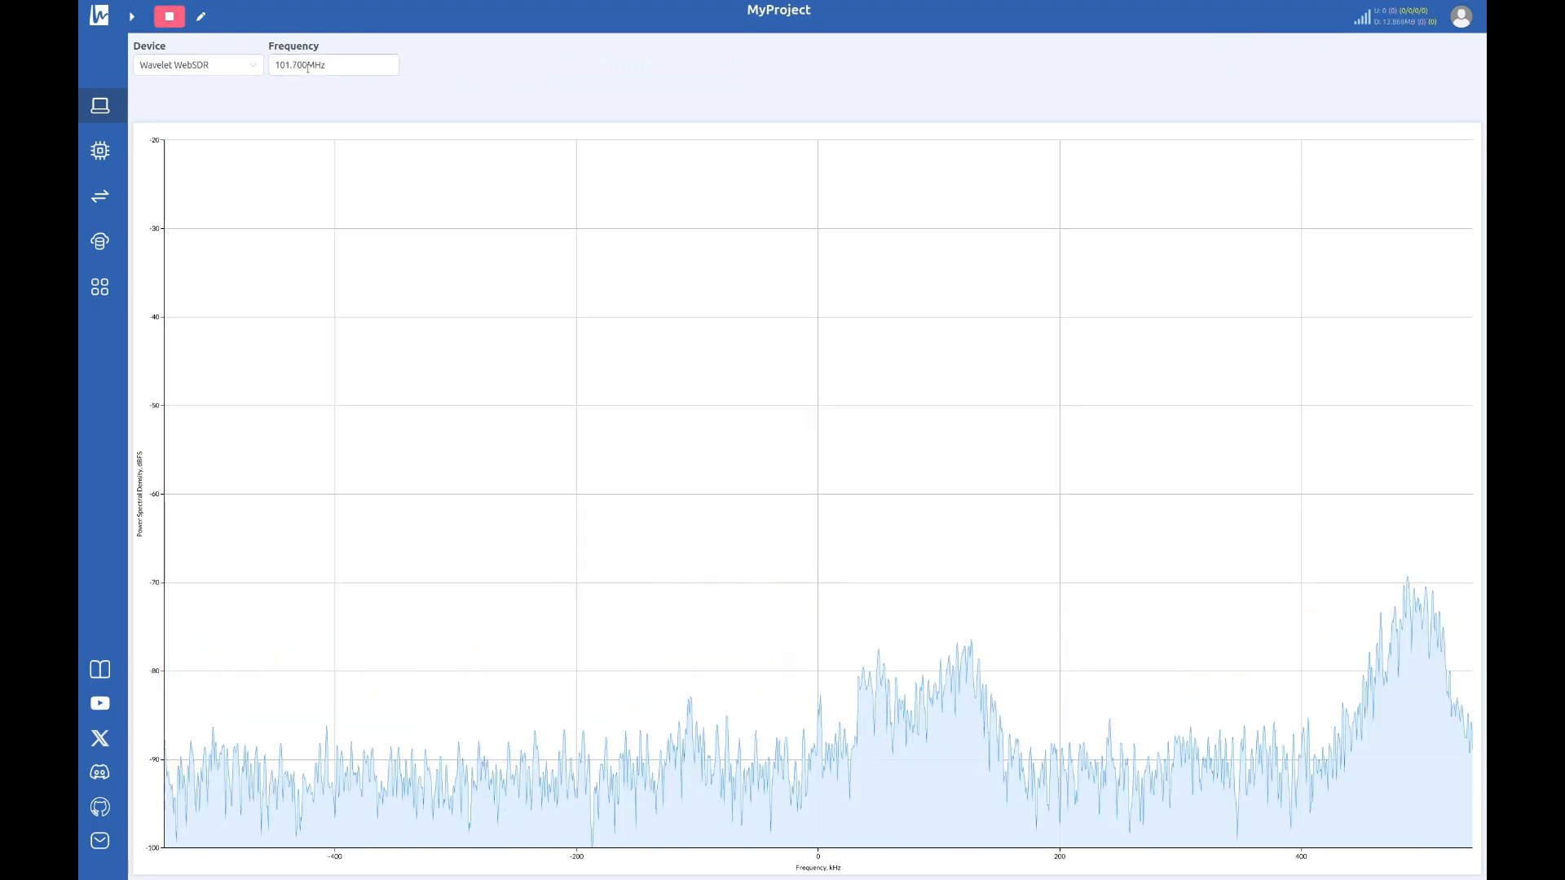
{"action": "left_click", "coordinate": [170, 18]}
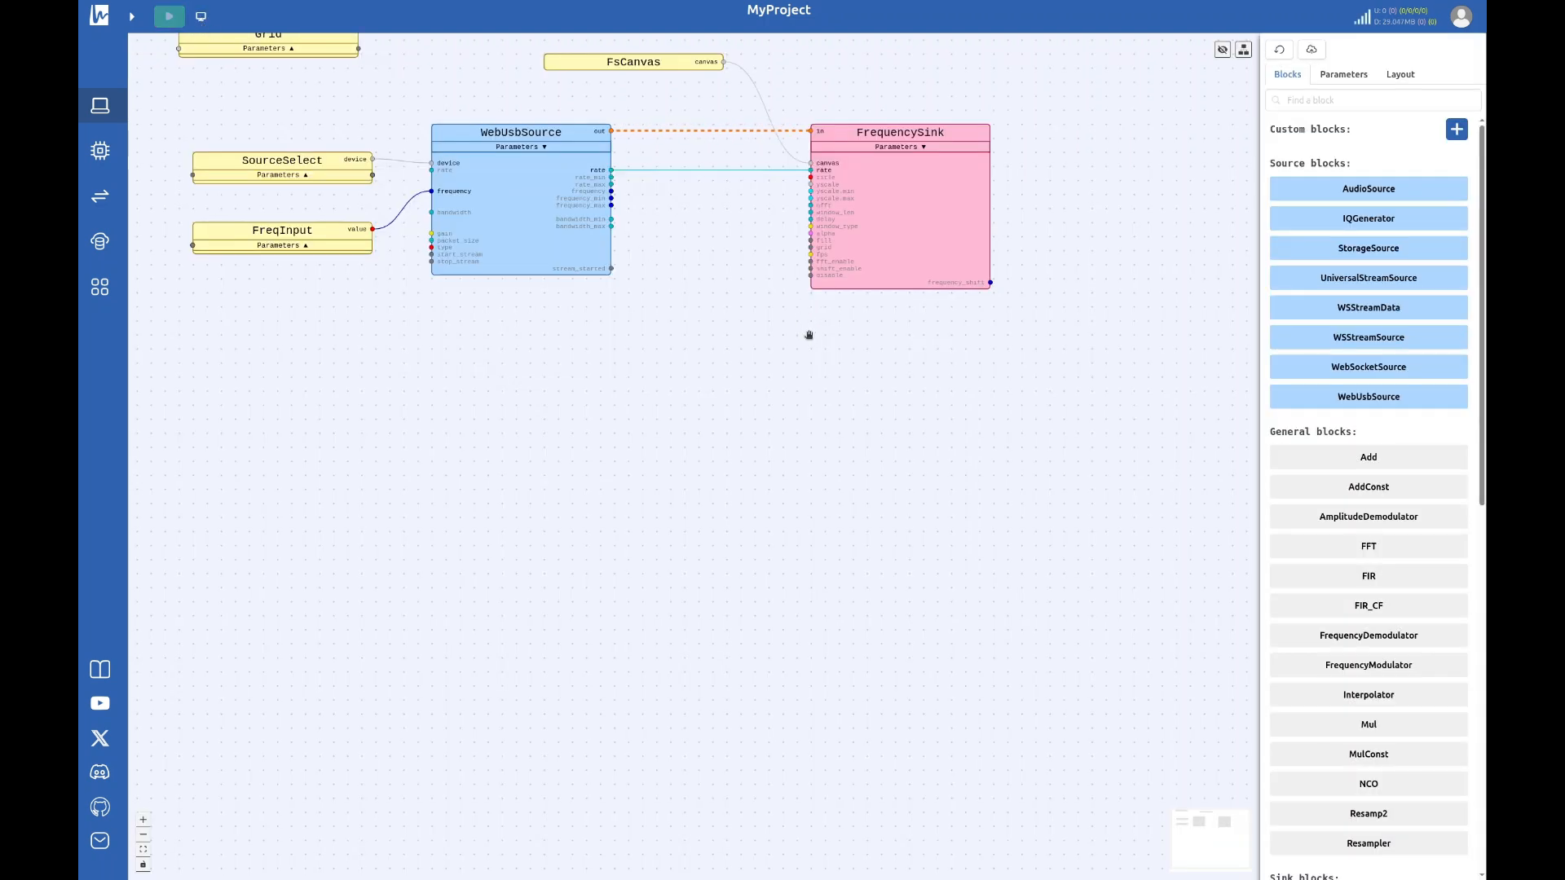
Step: Move FsCanvas and FrequencySink away from WebUsbSource to free space between them, raise FsCanvas slightly, and save the project
{"action": "left_click_drag", "start_coordinate": [820, 332], "coordinate": [825, 609]}
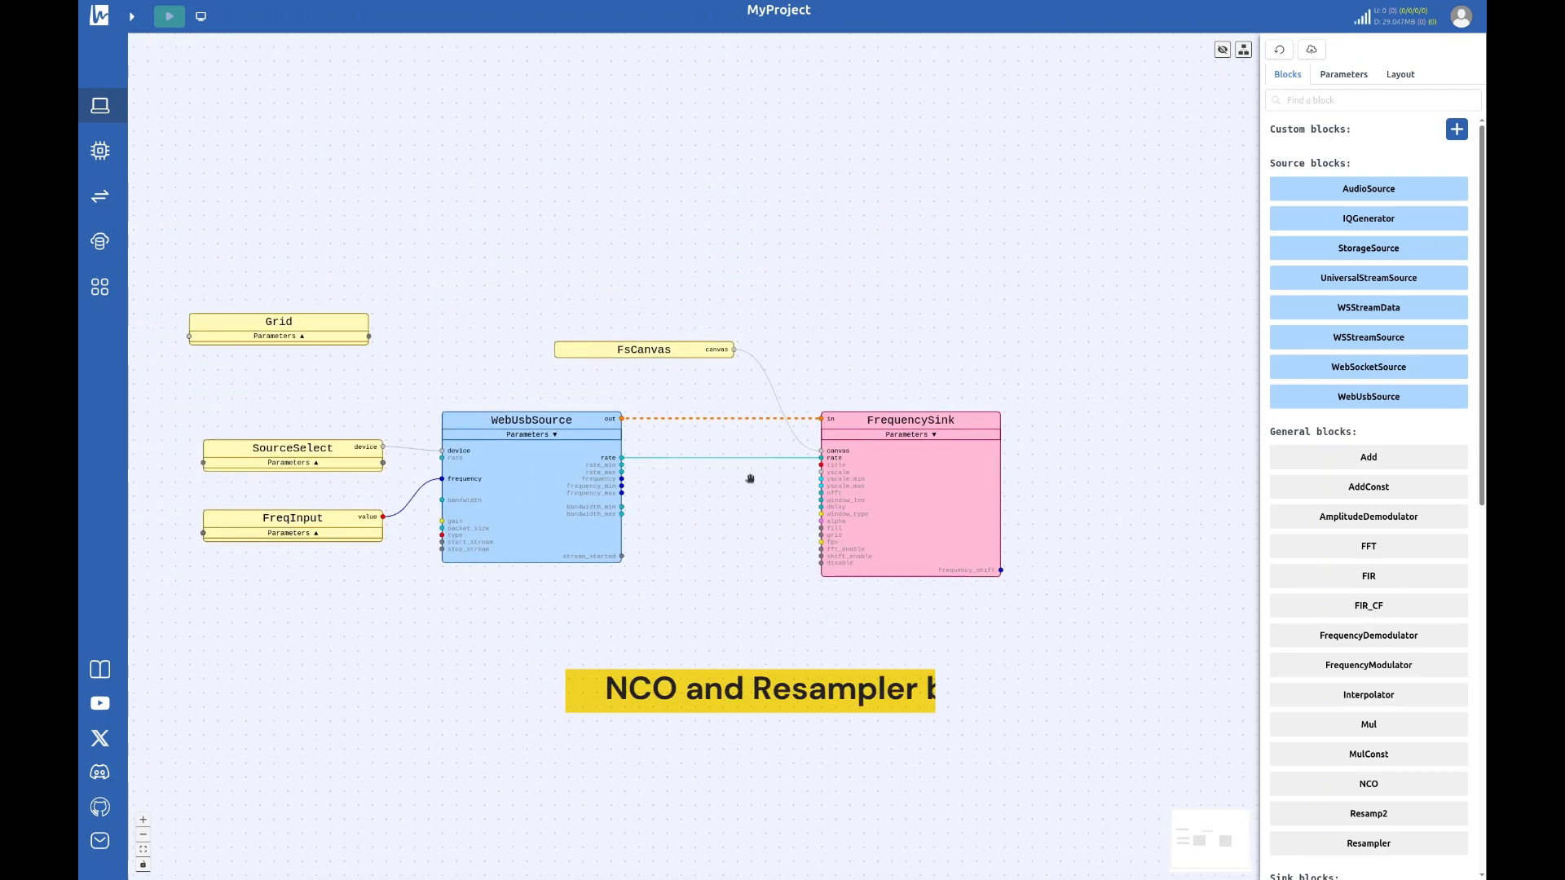
{"action": "left_click_drag", "start_coordinate": [498, 291], "coordinate": [1050, 627]}
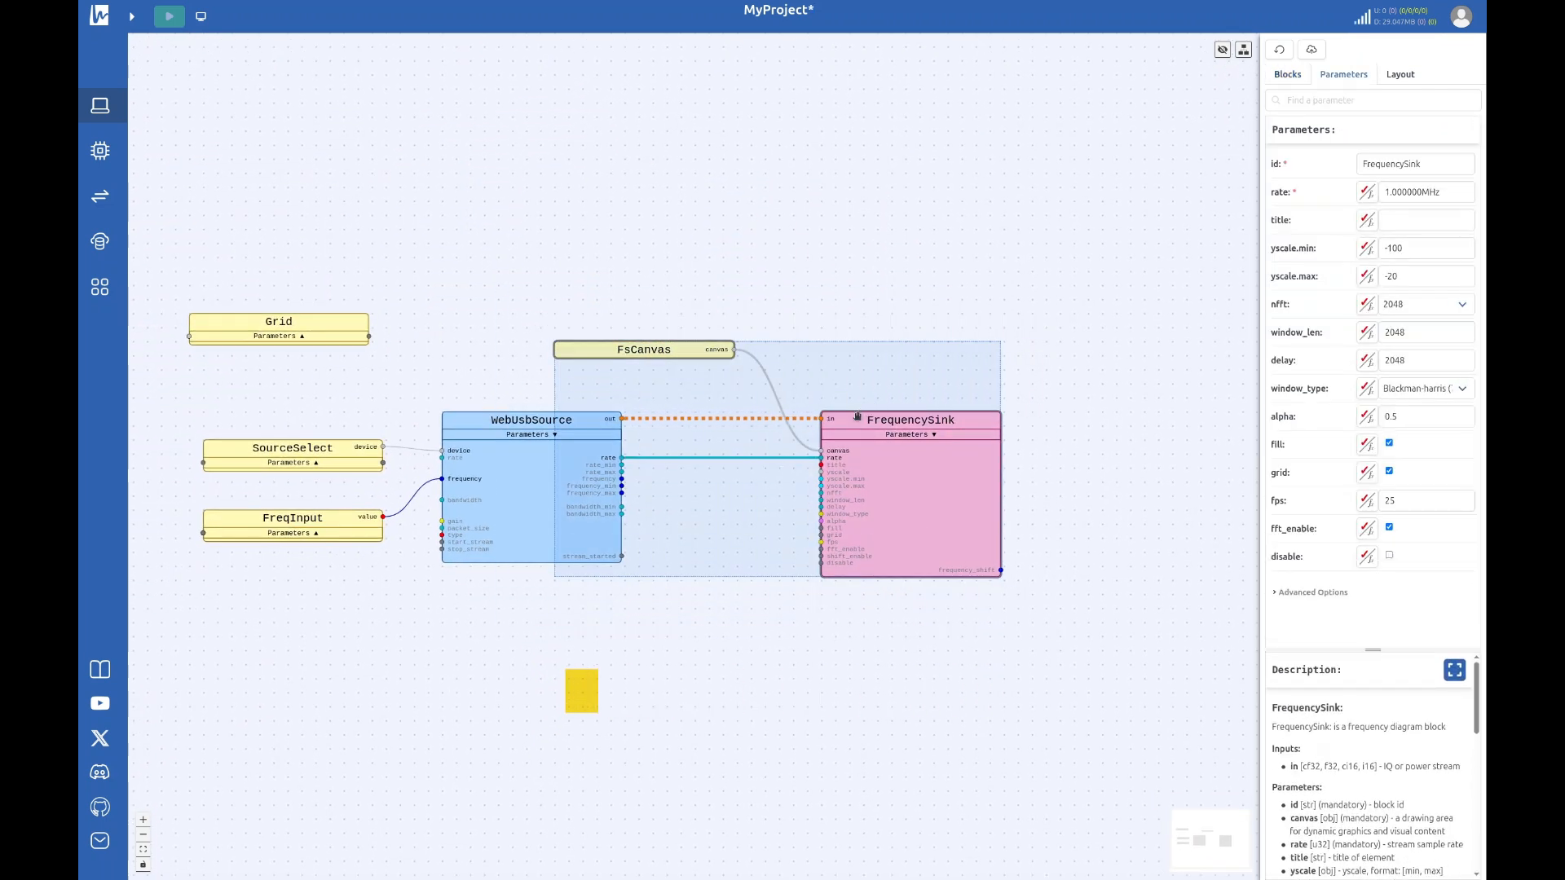
{"action": "left_click_drag", "start_coordinate": [856, 421], "coordinate": [1109, 421]}
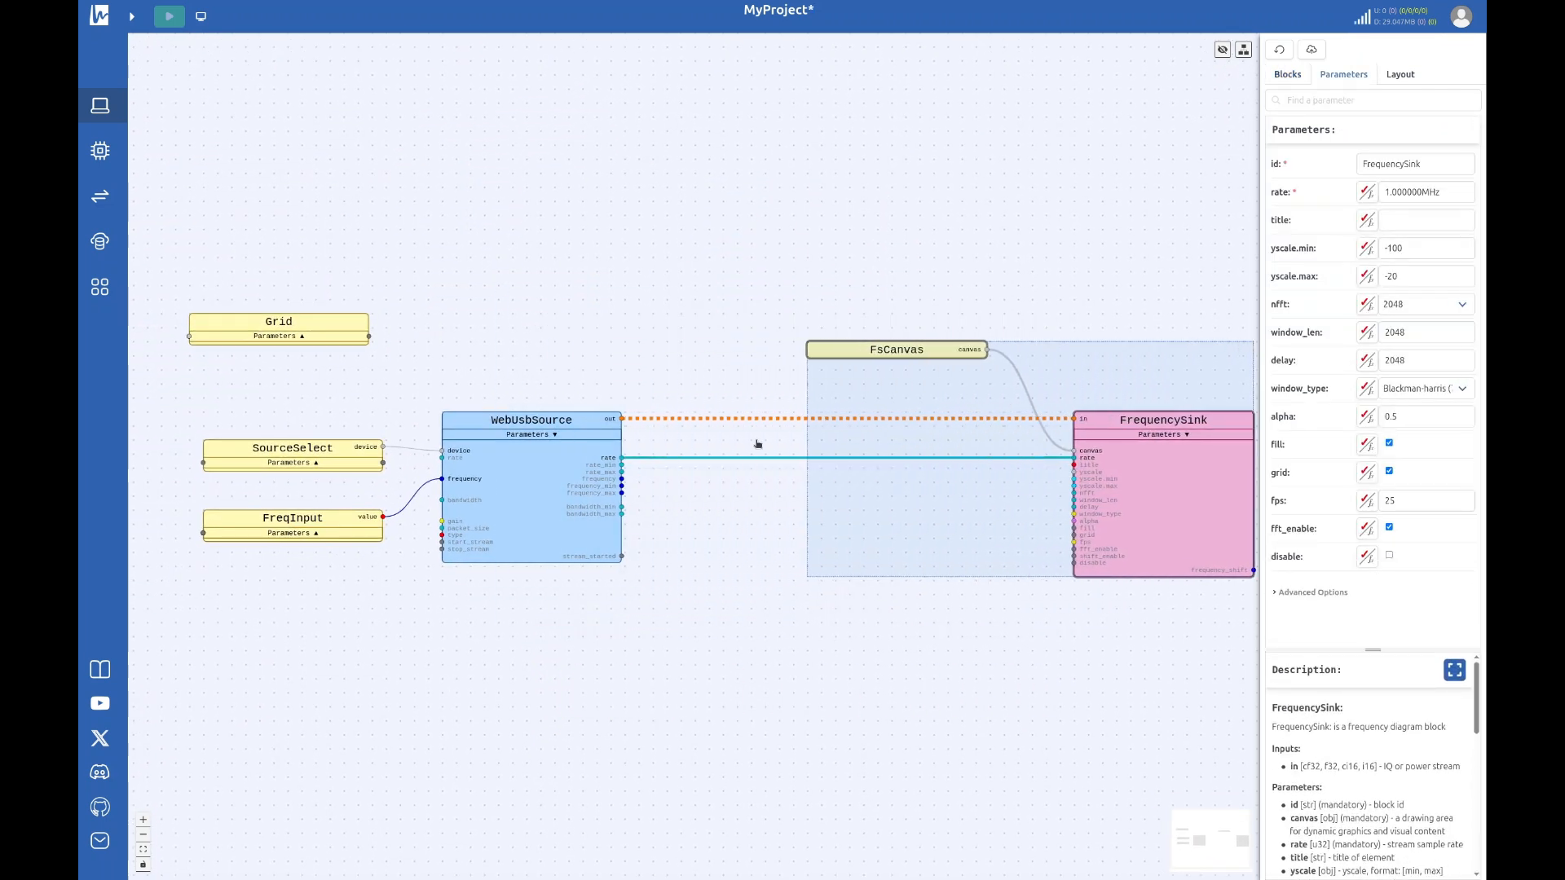
{"action": "left_click", "coordinate": [796, 294]}
{"action": "left_click_drag", "start_coordinate": [888, 350], "coordinate": [902, 307]}
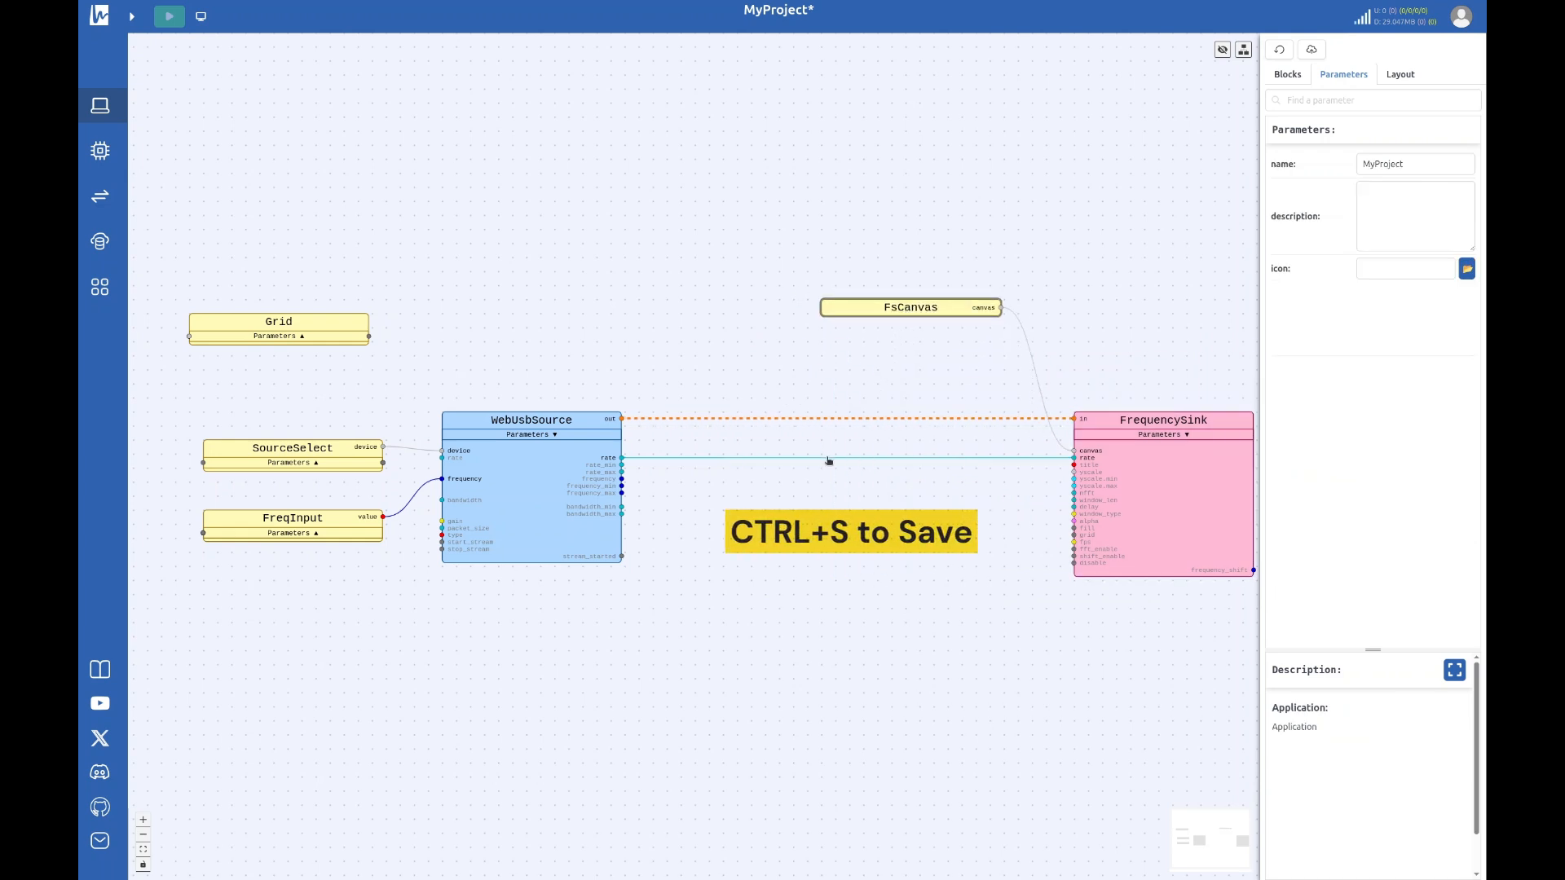
{"action": "key", "text": "ctrl+s"}
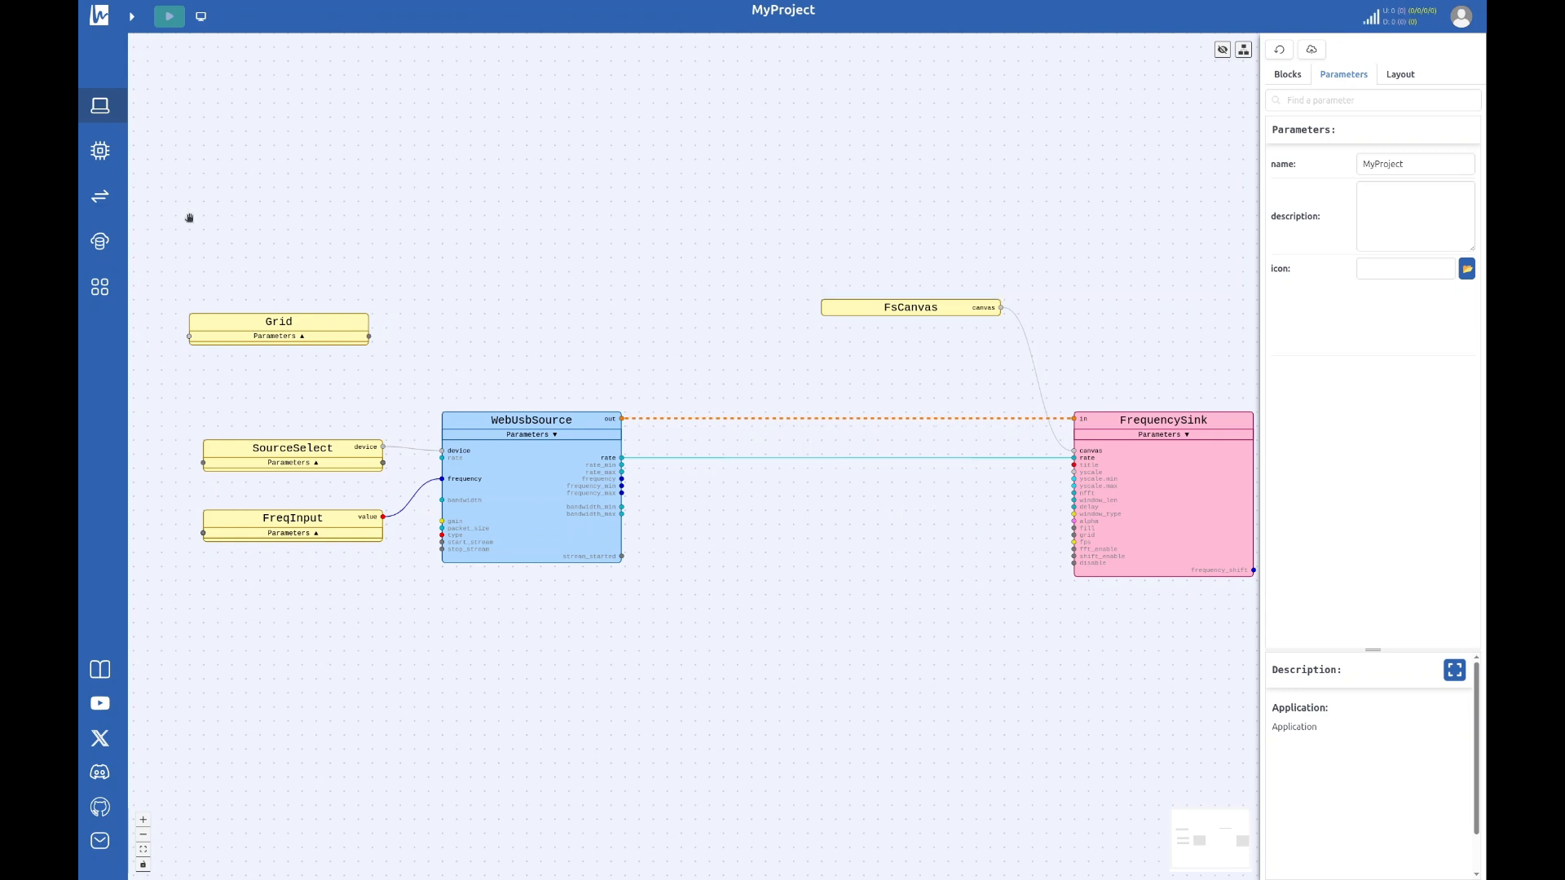
Step: Open the FM receiver project in the editor and copy its waterfallSpectrum, nco, fir and TuneFrequencyInput blocks
{"action": "left_click", "coordinate": [101, 108]}
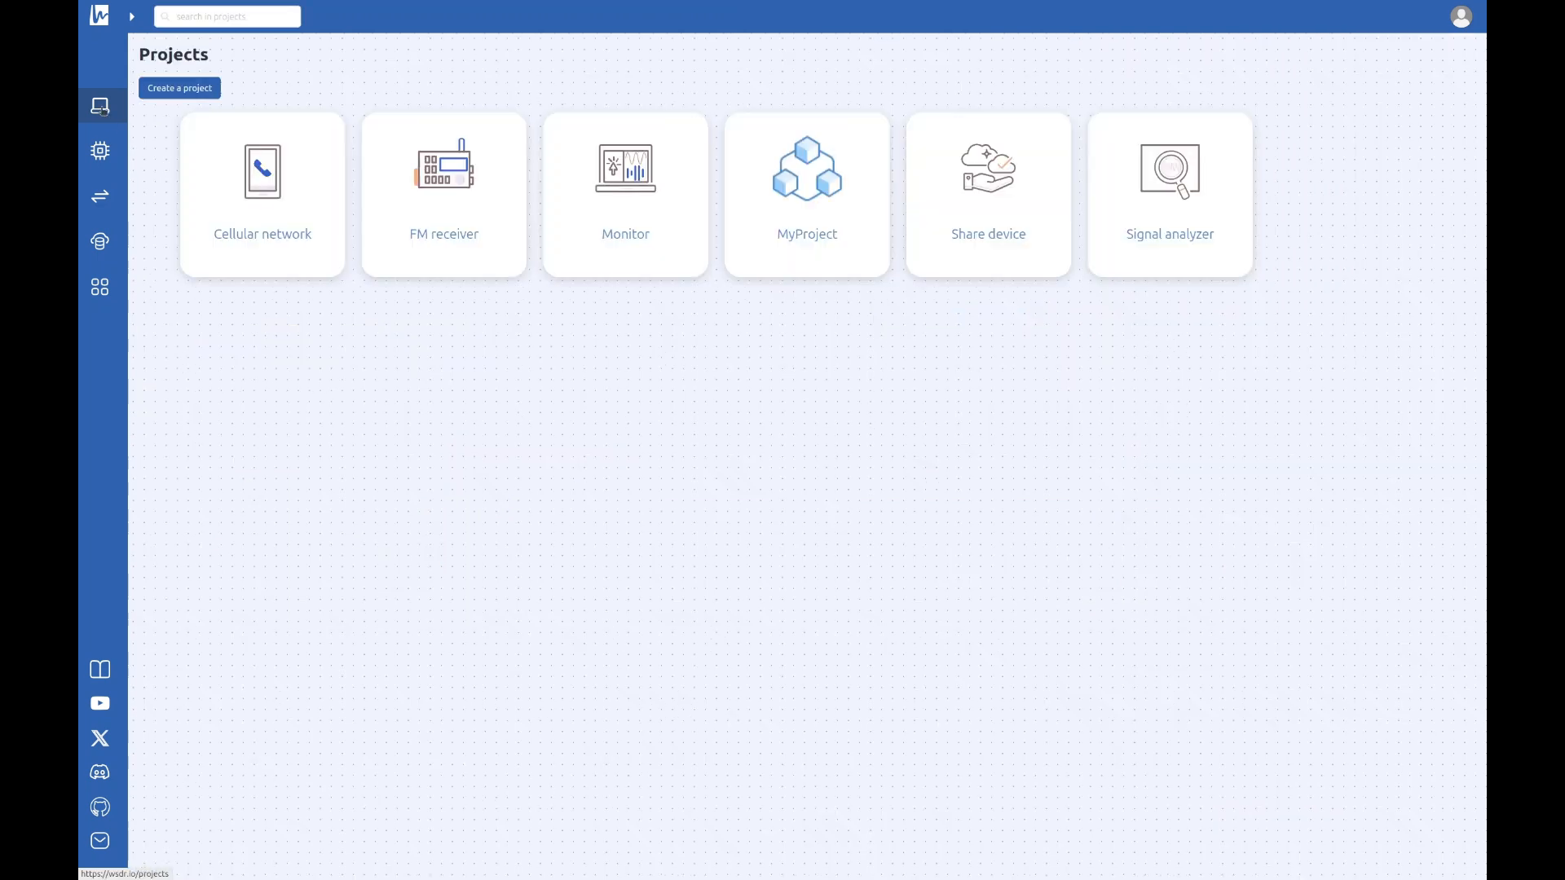
{"action": "left_click", "coordinate": [432, 170]}
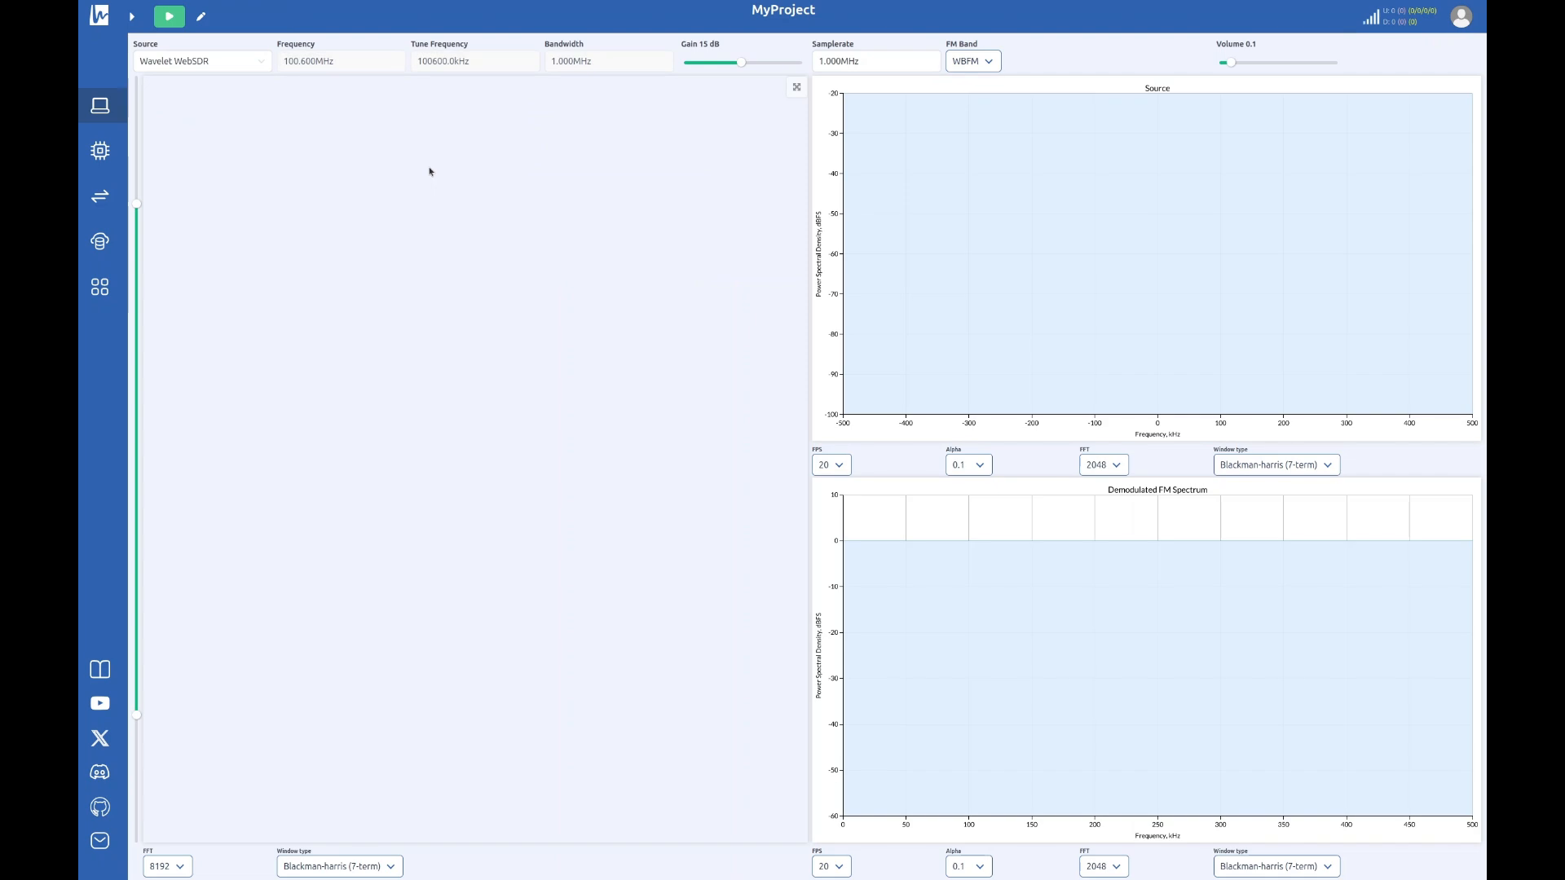
{"action": "left_click", "coordinate": [201, 18]}
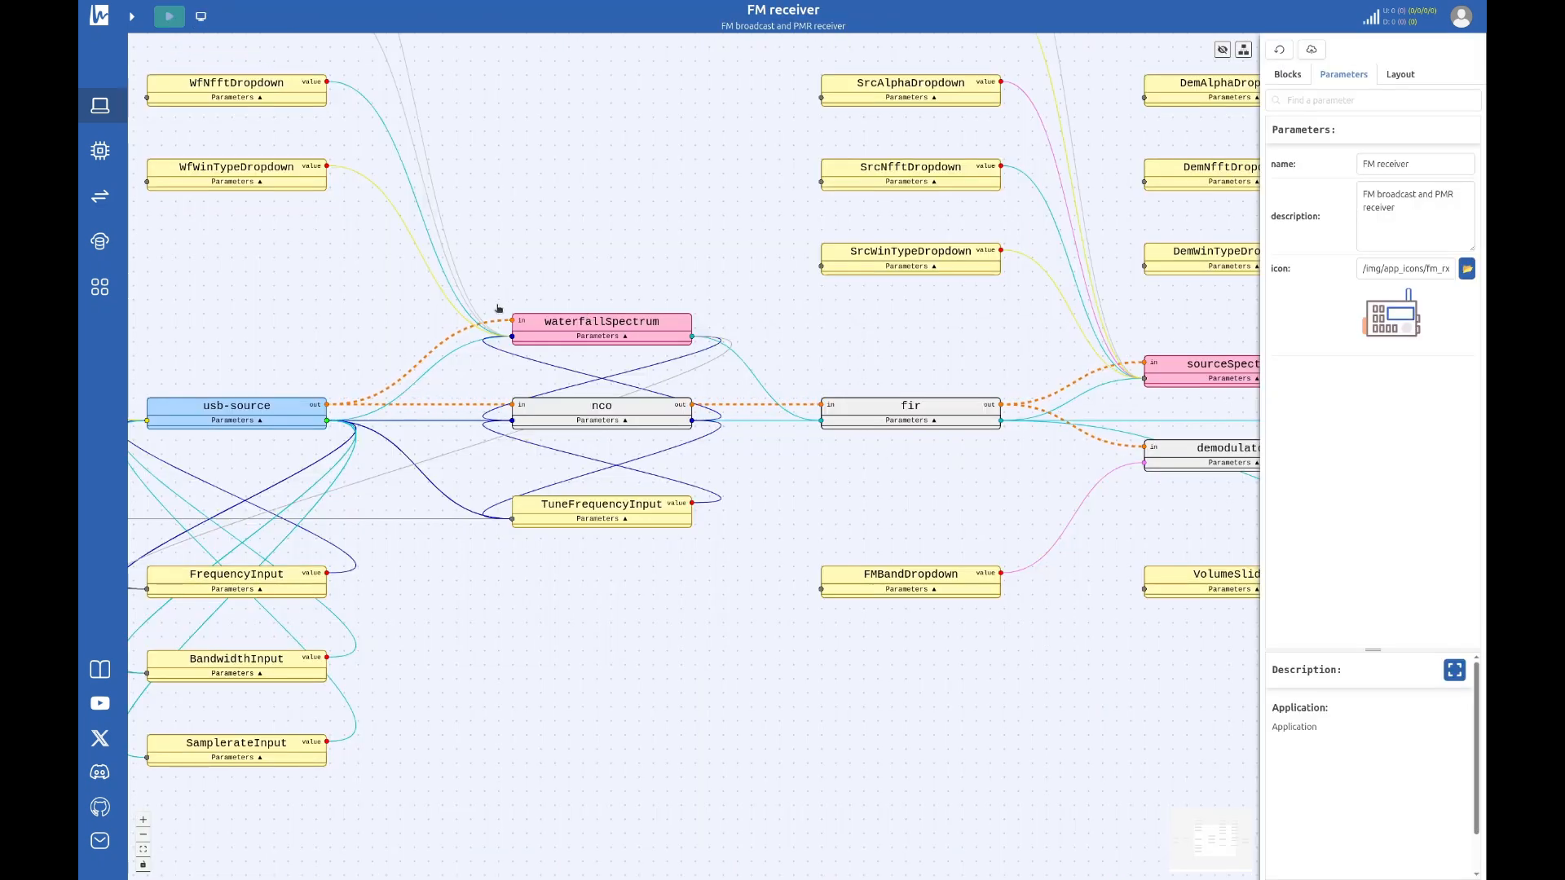
{"action": "left_click_drag", "start_coordinate": [490, 296], "coordinate": [1023, 573]}
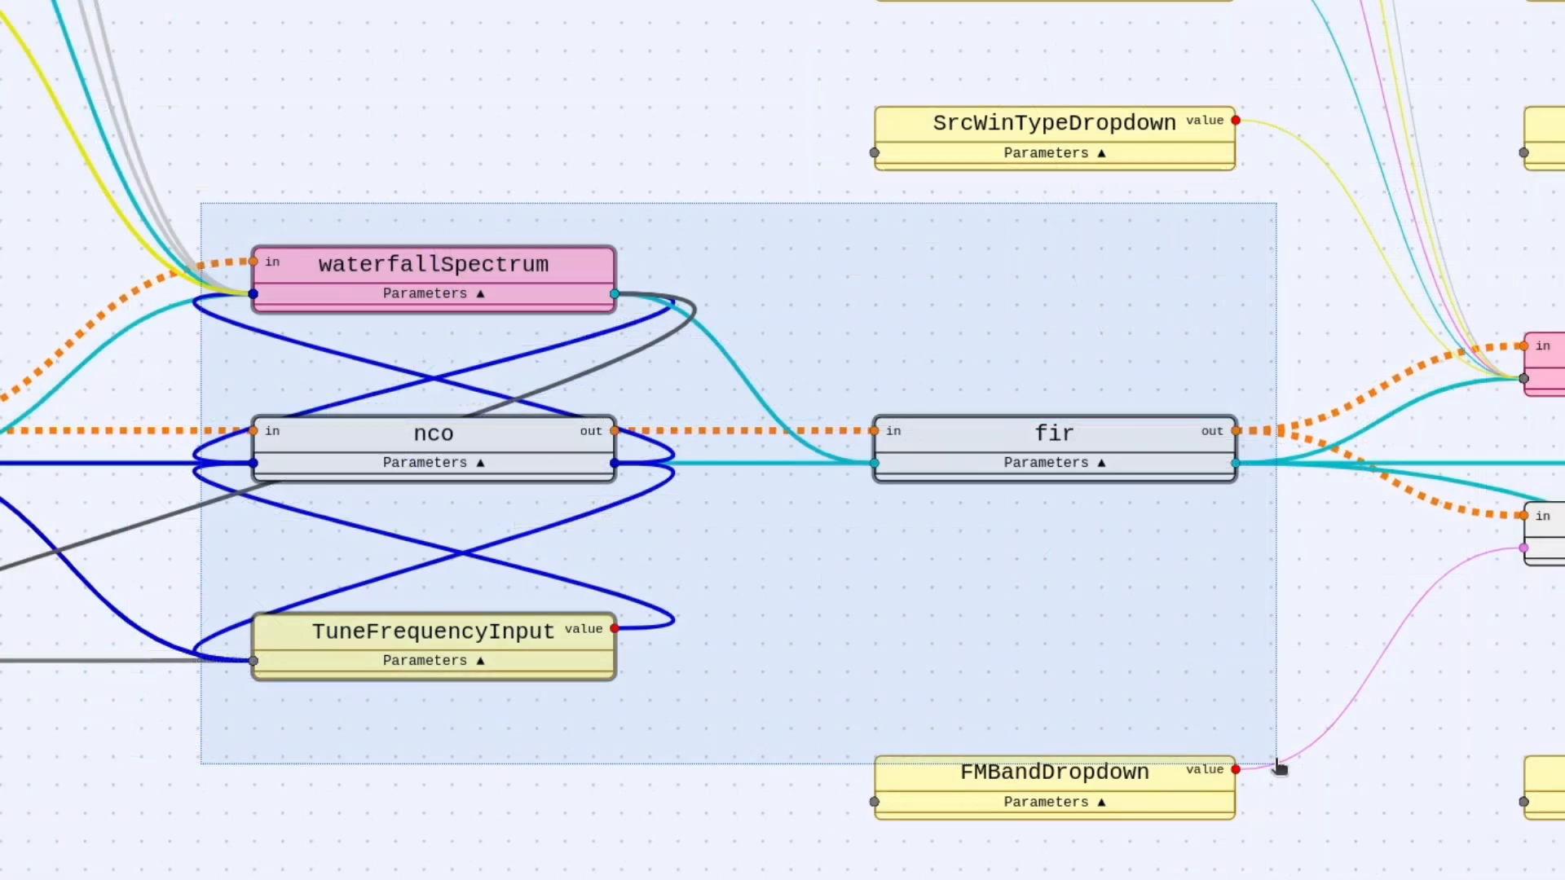
{"action": "left_click_drag", "start_coordinate": [1278, 767], "coordinate": [1269, 748]}
{"action": "left_click_drag", "start_coordinate": [1278, 766], "coordinate": [1270, 754]}
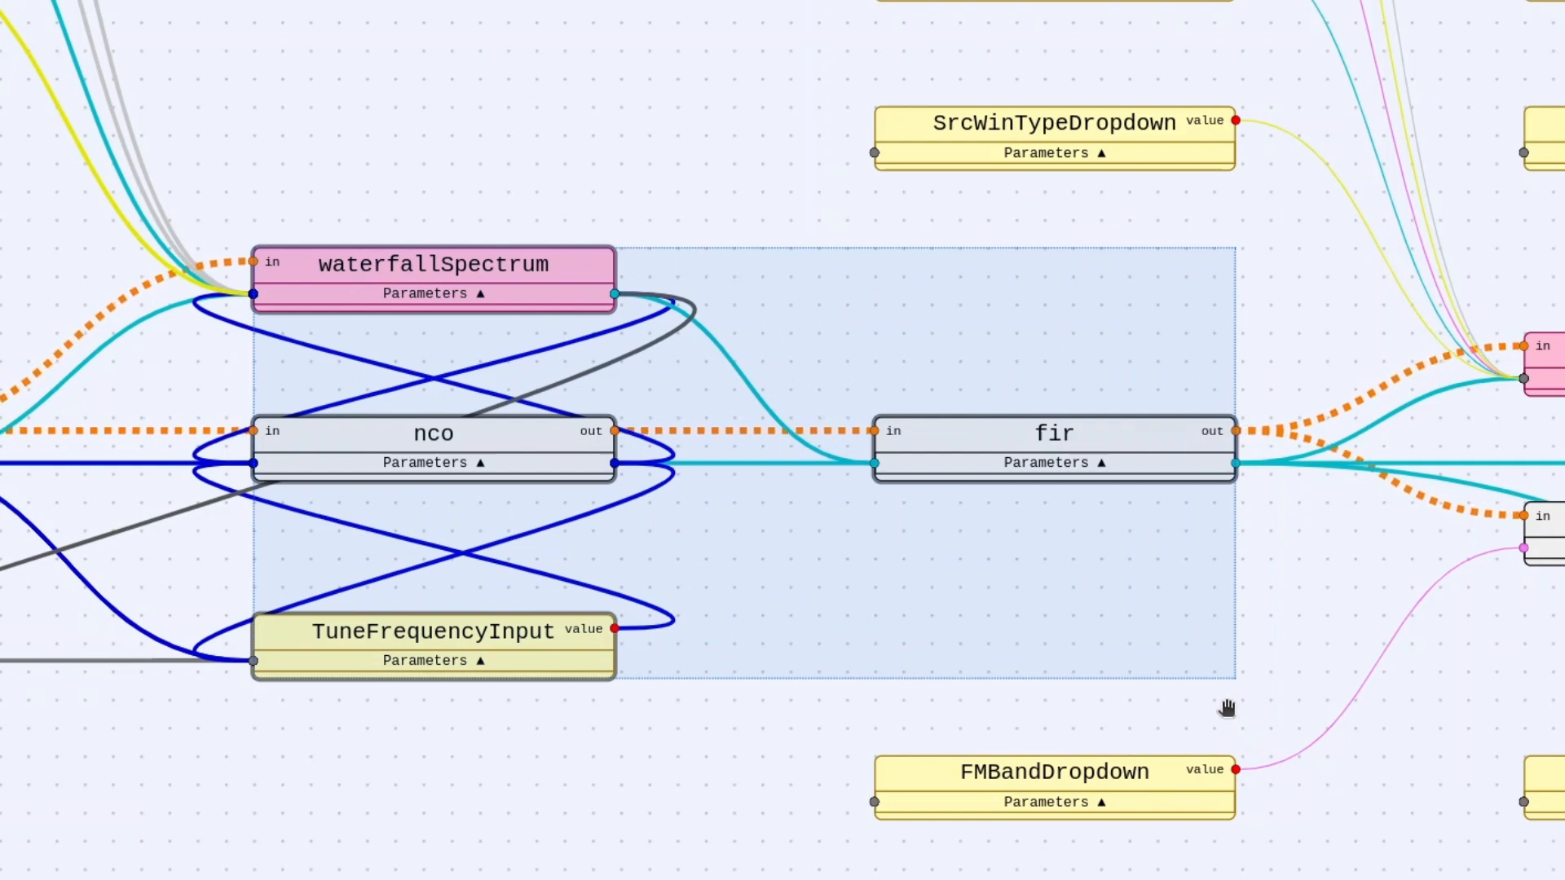
{"action": "left_click_drag", "start_coordinate": [1226, 699], "coordinate": [1278, 768]}
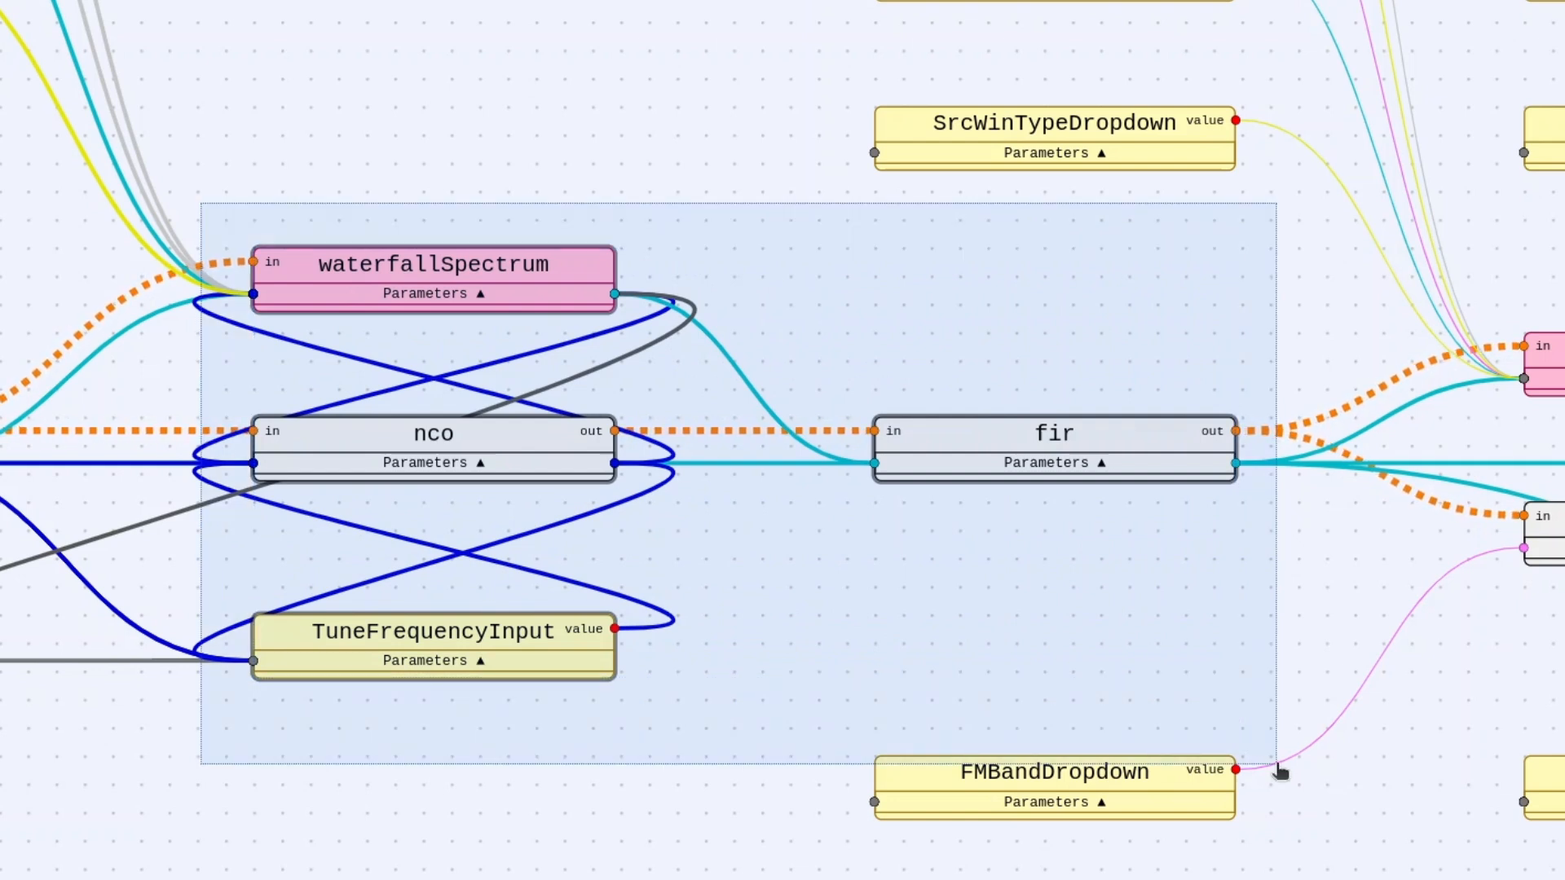
{"action": "key", "text": "ctrl+c"}
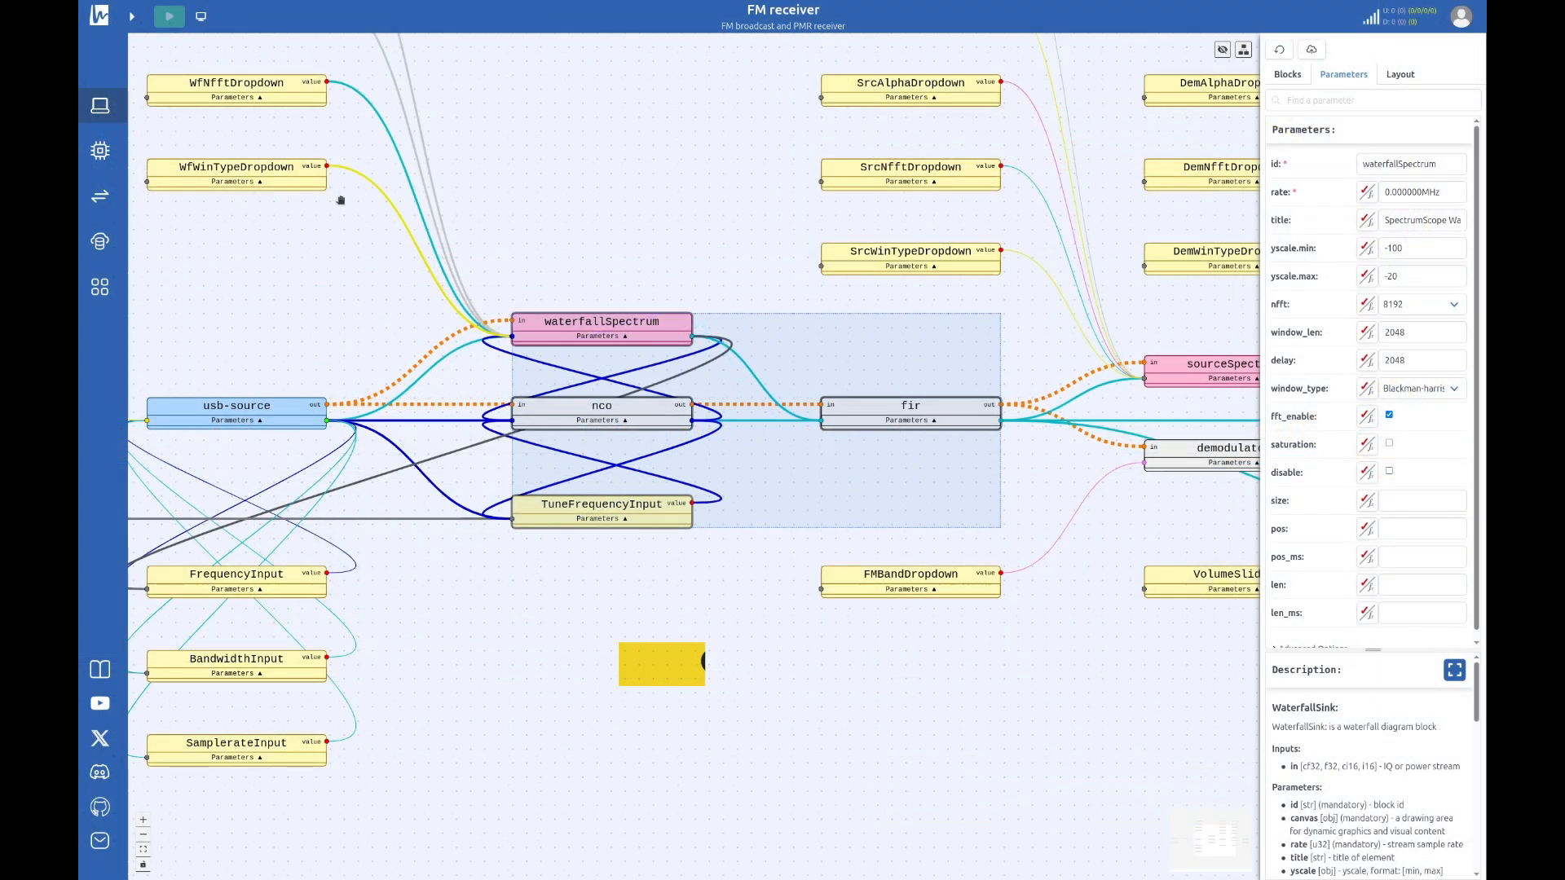
Step: Reopen MyProject in the editor and paste the copied blocks below the gap between WebUsbSource and FrequencySink
{"action": "left_click", "coordinate": [101, 106]}
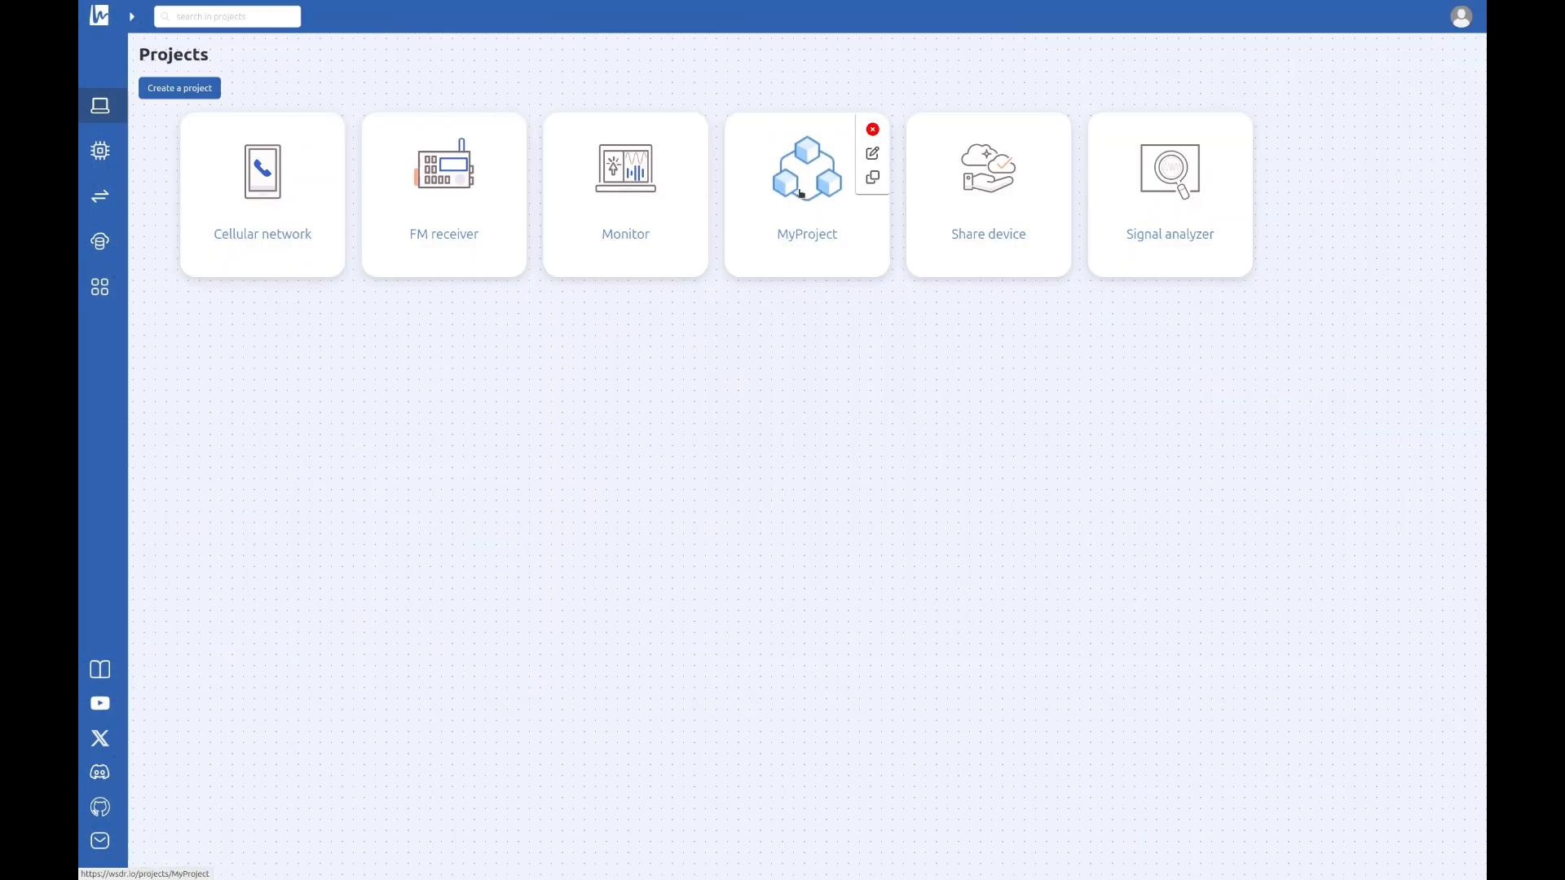
{"action": "left_click", "coordinate": [801, 192]}
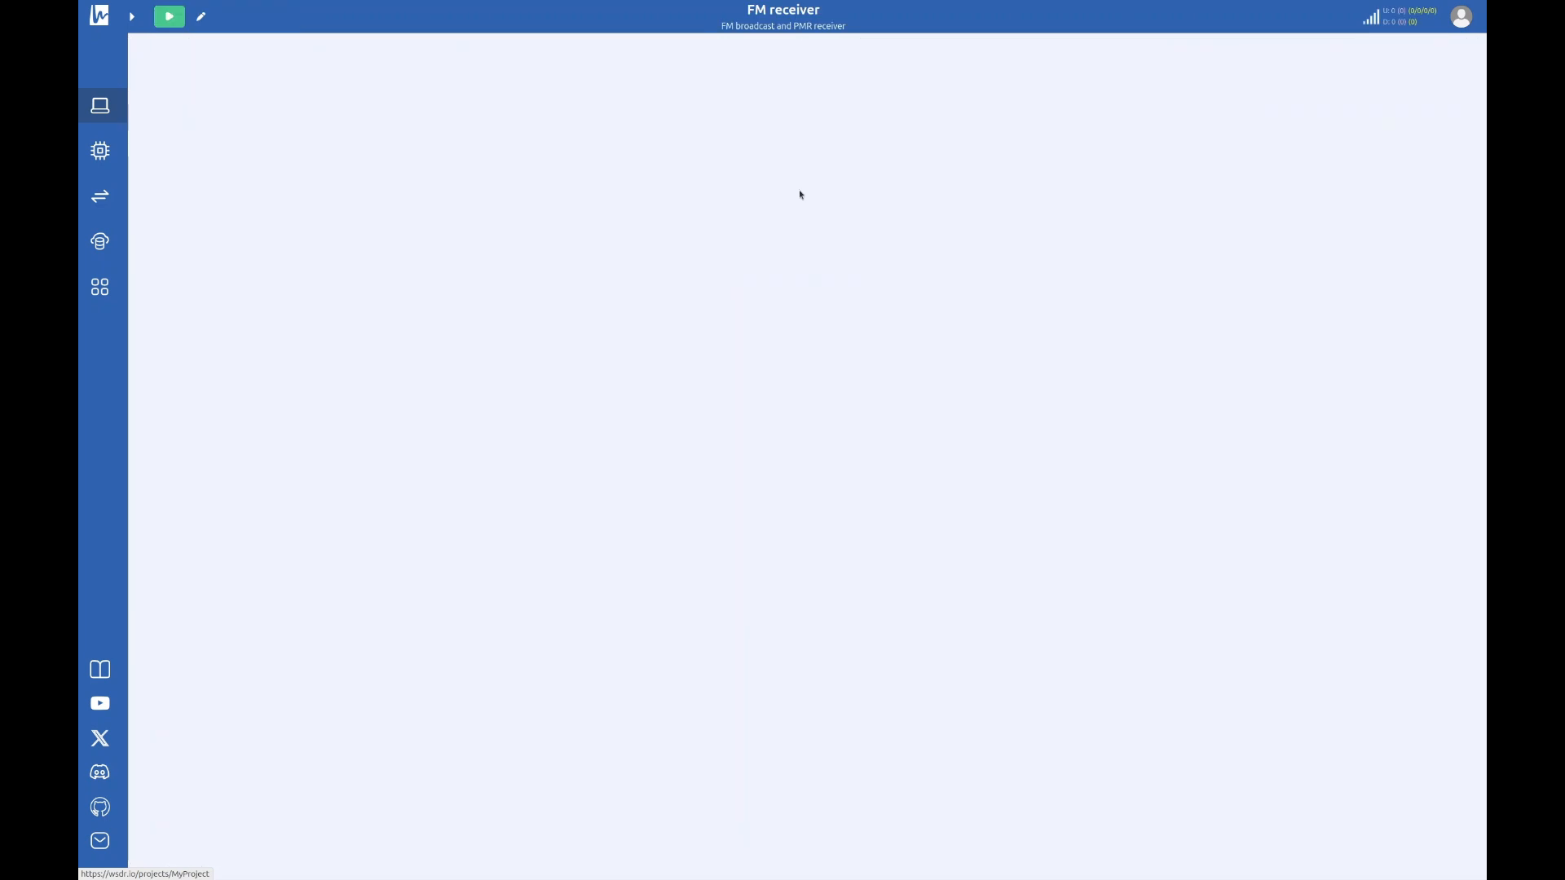
{"action": "left_click", "coordinate": [204, 17]}
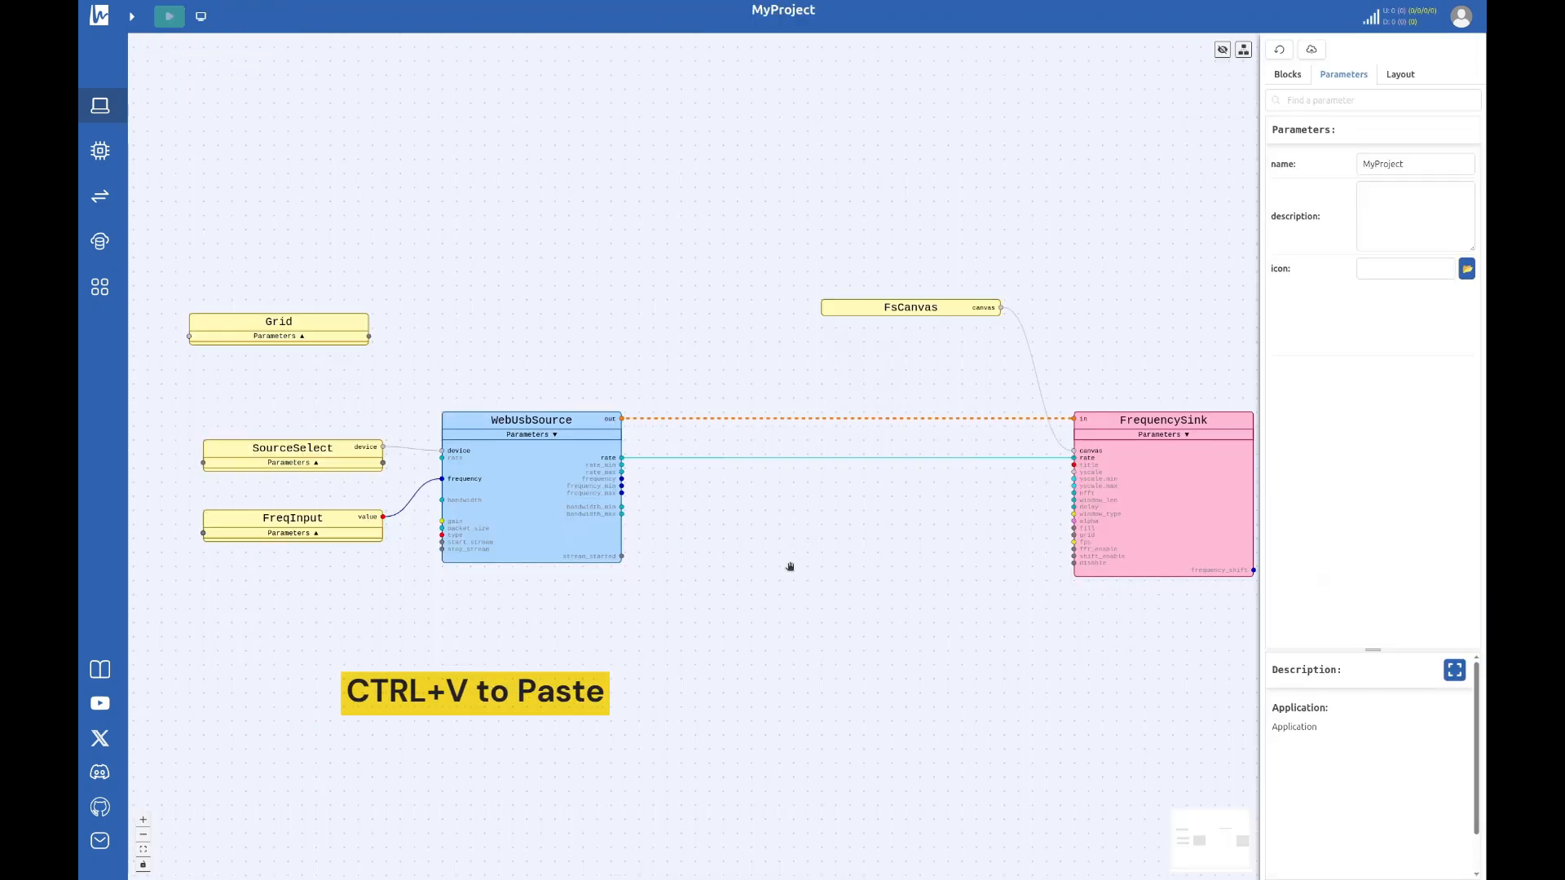
{"action": "key", "text": "ctrl+v"}
{"action": "left_click_drag", "start_coordinate": [855, 580], "coordinate": [769, 621]}
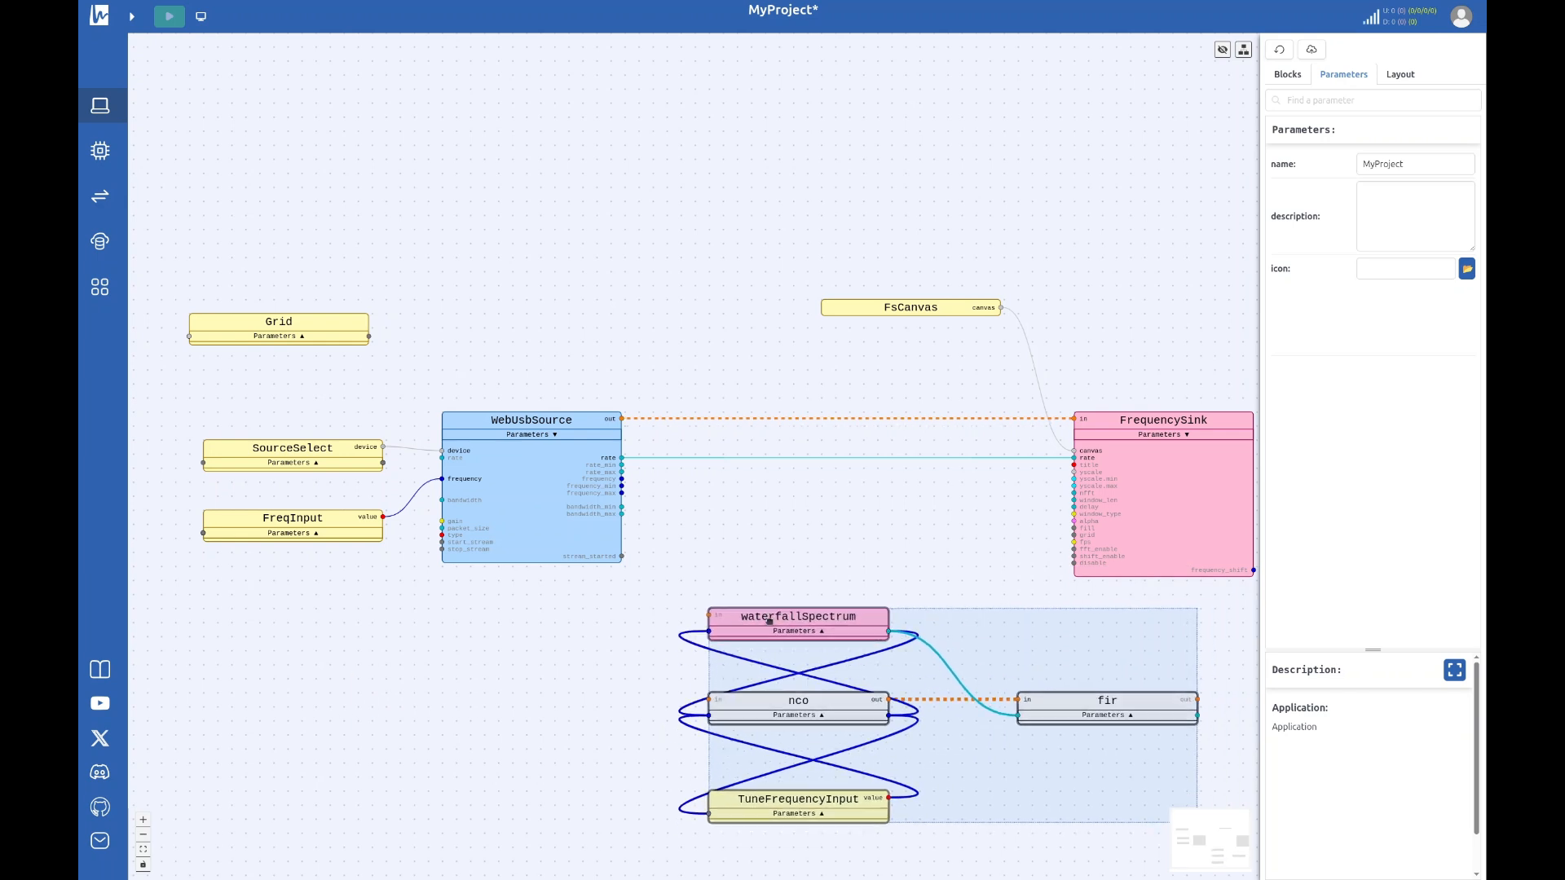
Step: Move FsCanvas and FrequencySink farther from WebUsbSource and delete the out and rate connections between WebUsbSource and FrequencySink
{"action": "scroll", "coordinate": [516, 279], "scroll_direction": "down", "scroll_amount": 2}
{"action": "left_click_drag", "start_coordinate": [682, 243], "coordinate": [1072, 517]}
{"action": "left_click_drag", "start_coordinate": [954, 447], "coordinate": [1153, 451]}
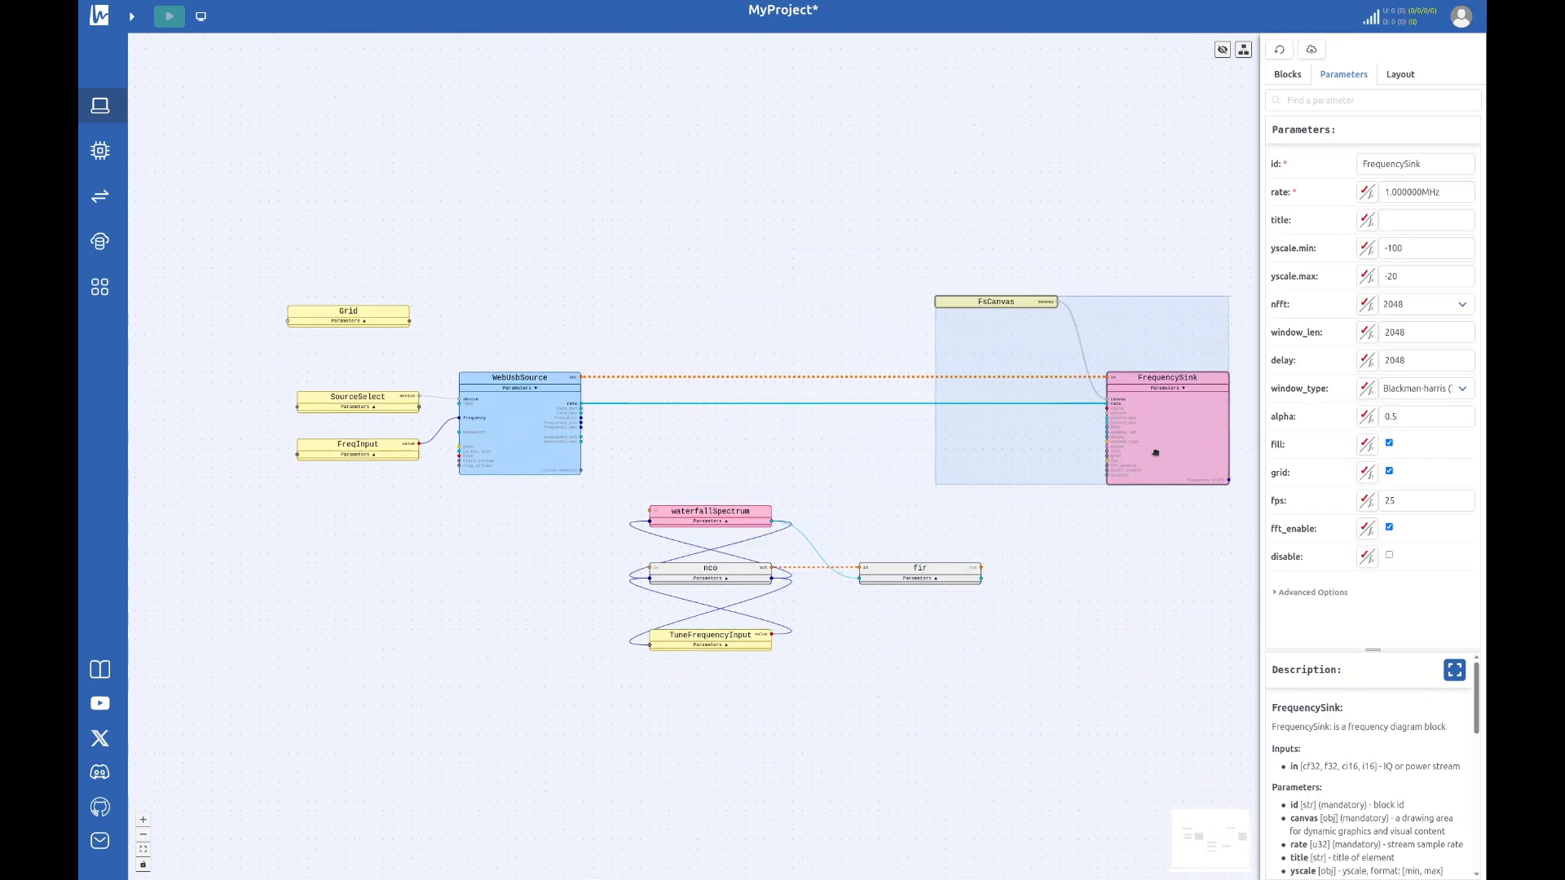
{"action": "left_click", "coordinate": [739, 313]}
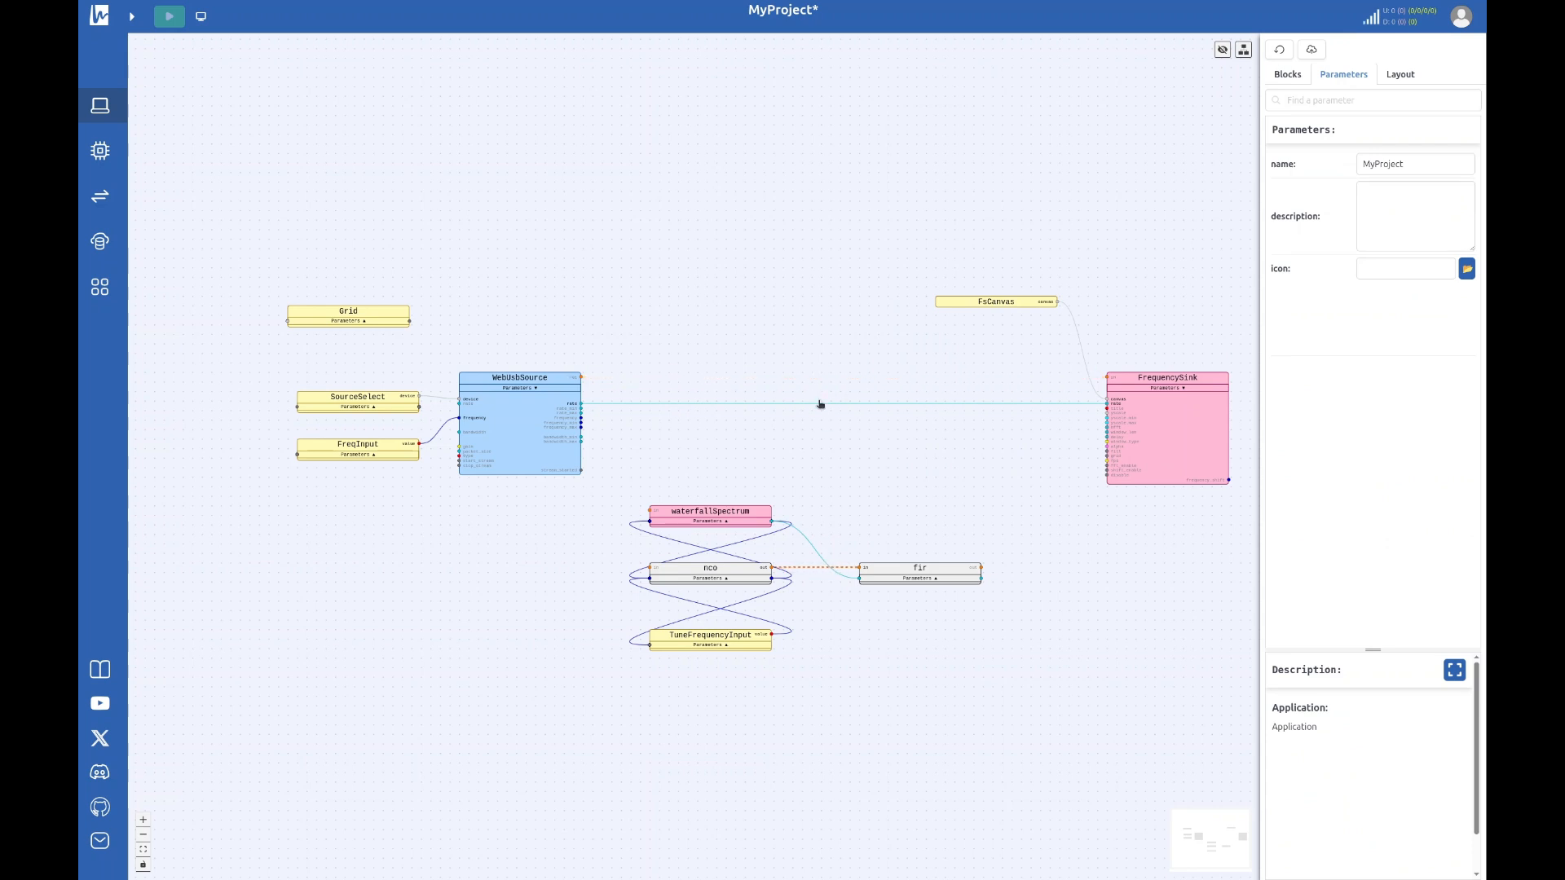
{"action": "left_click", "coordinate": [821, 404]}
Step: Move the four pasted blocks into the gap between WebUsbSource and FrequencySink, with waterfallSpectrum level with WebUsbSource
{"action": "left_click_drag", "start_coordinate": [617, 491], "coordinate": [989, 692]}
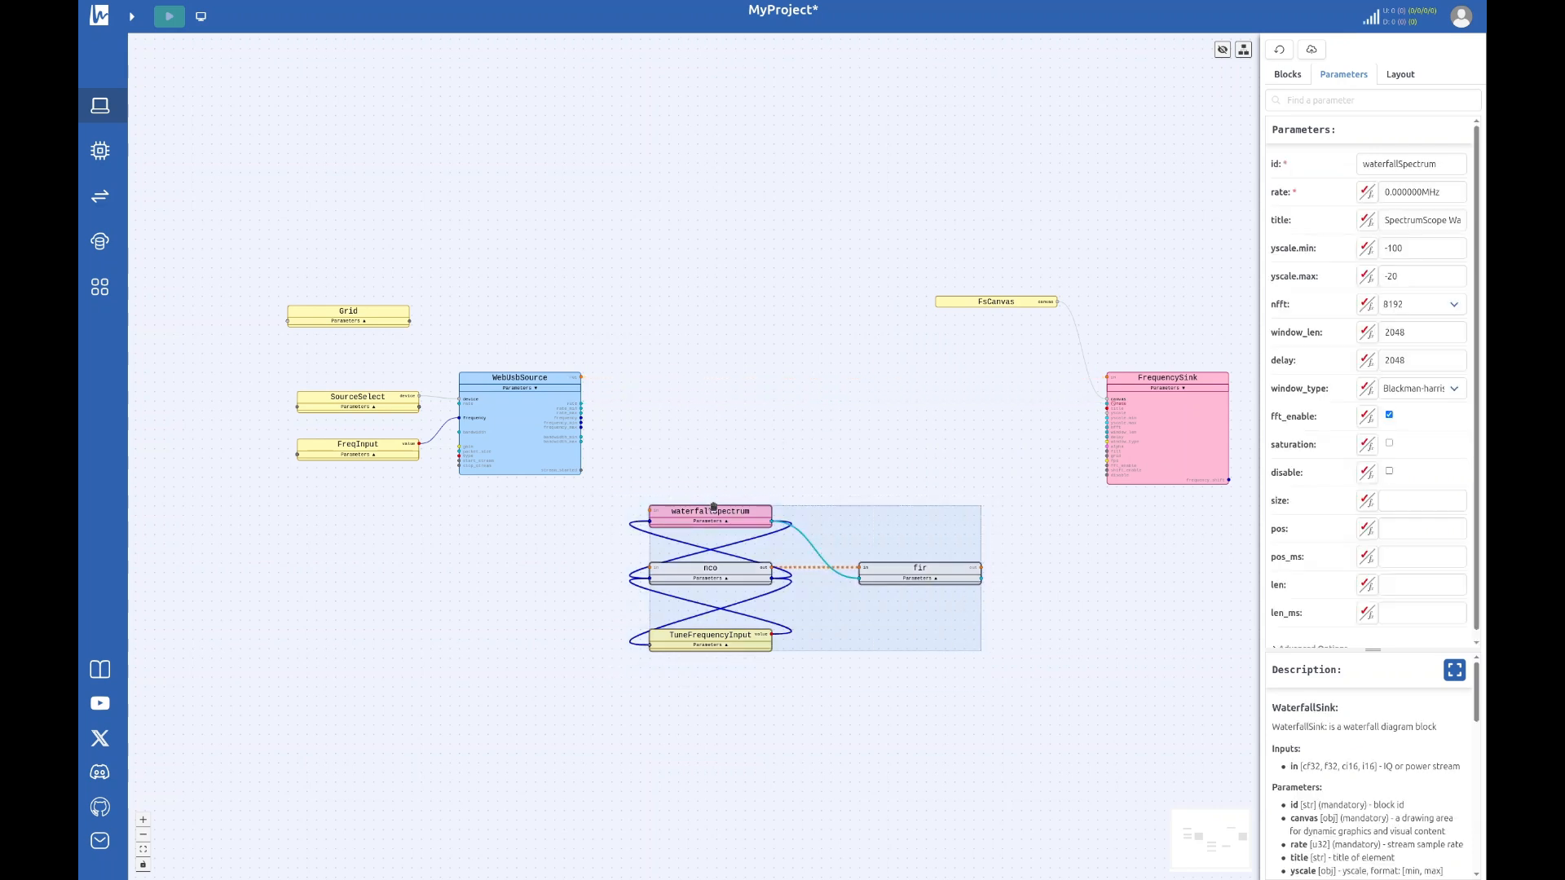
{"action": "left_click_drag", "start_coordinate": [712, 511], "coordinate": [733, 376]}
{"action": "left_click", "coordinate": [744, 552]}
Step: Connect WebUsbSource's out and rate outputs to the in and rate inputs of waterfallSpectrum and nco, moving waterfallSpectrum above nco
{"action": "scroll", "coordinate": [595, 376], "scroll_direction": "up", "scroll_amount": 3}
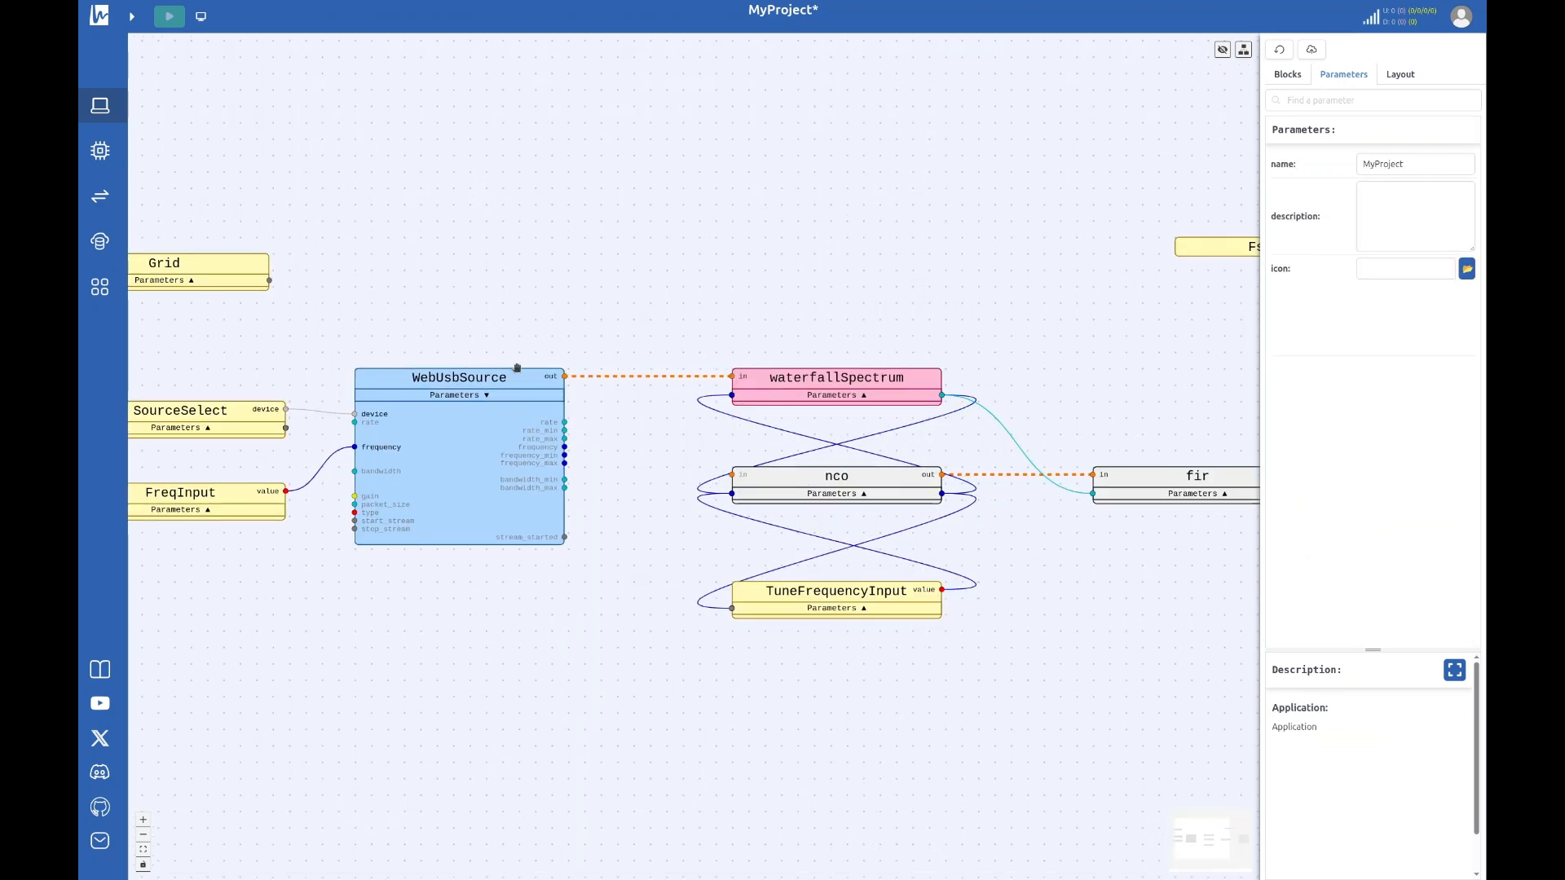
{"action": "left_click", "coordinate": [843, 496]}
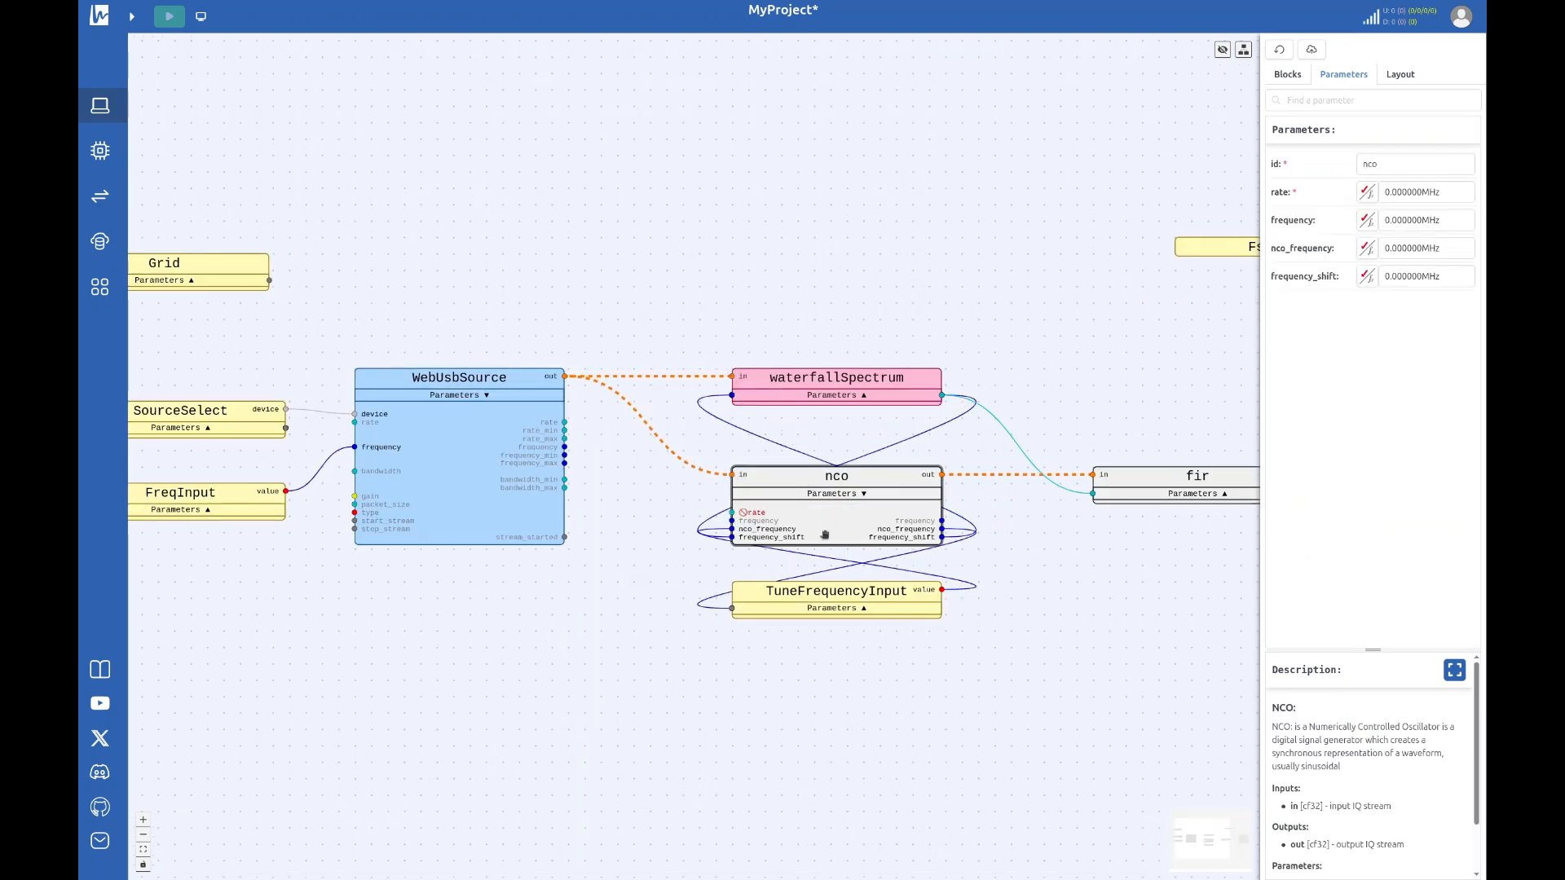
{"action": "left_click_drag", "start_coordinate": [833, 377], "coordinate": [824, 161]}
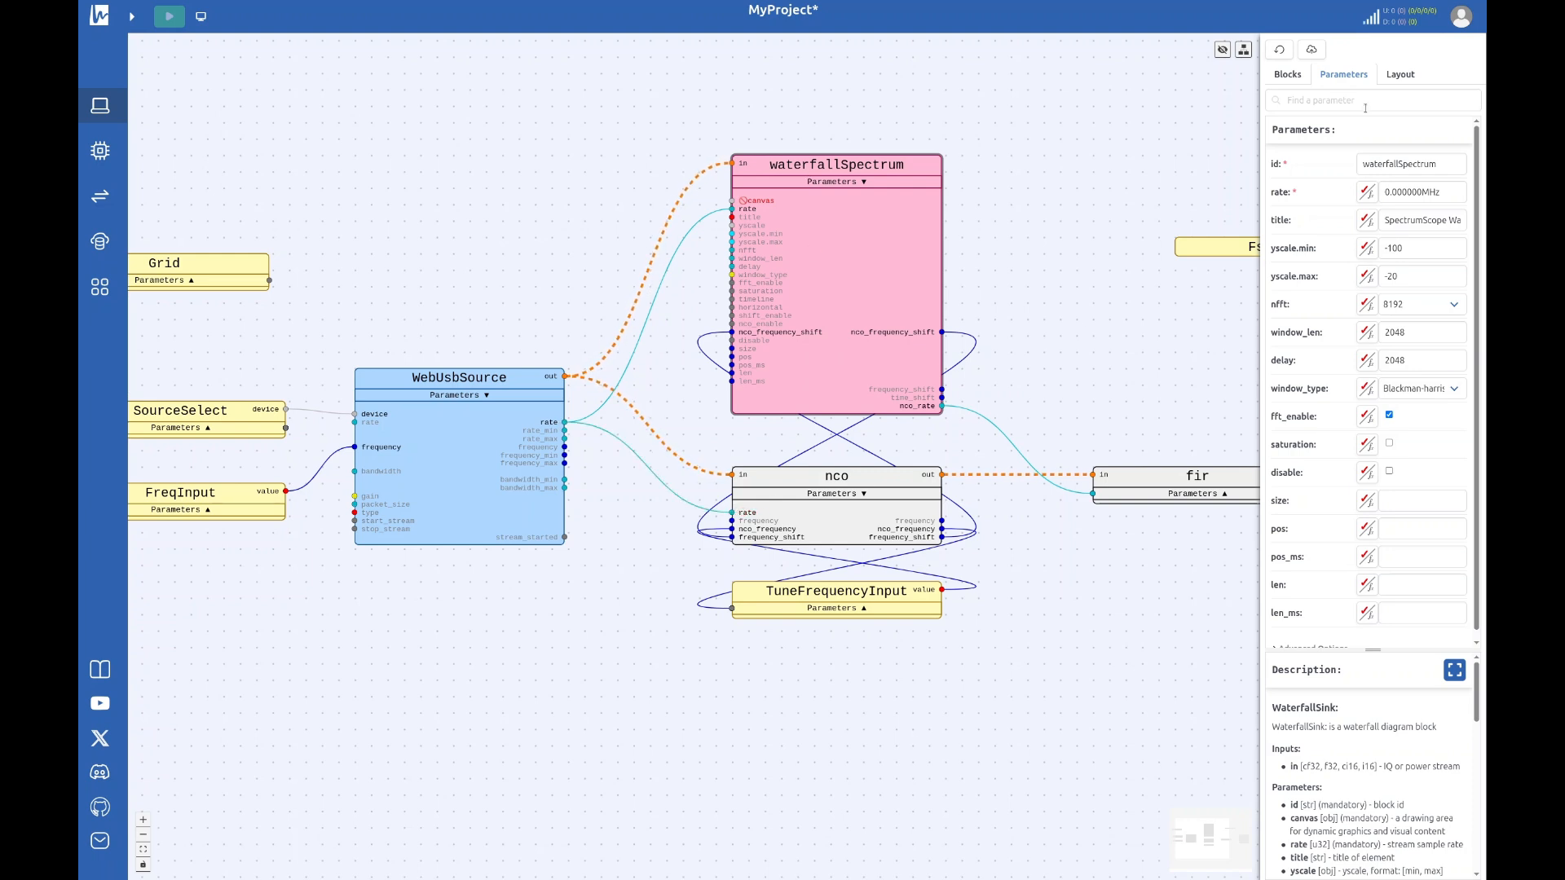
Step: Add a Canvas block above WebUsbSource, connect it to waterfallSpectrum's canvas input, and set its id to WfCanvas
{"action": "left_click", "coordinate": [1288, 74]}
{"action": "scroll", "coordinate": [1374, 571], "scroll_direction": "down", "scroll_amount": 6}
{"action": "left_click_drag", "start_coordinate": [1377, 585], "coordinate": [559, 106]}
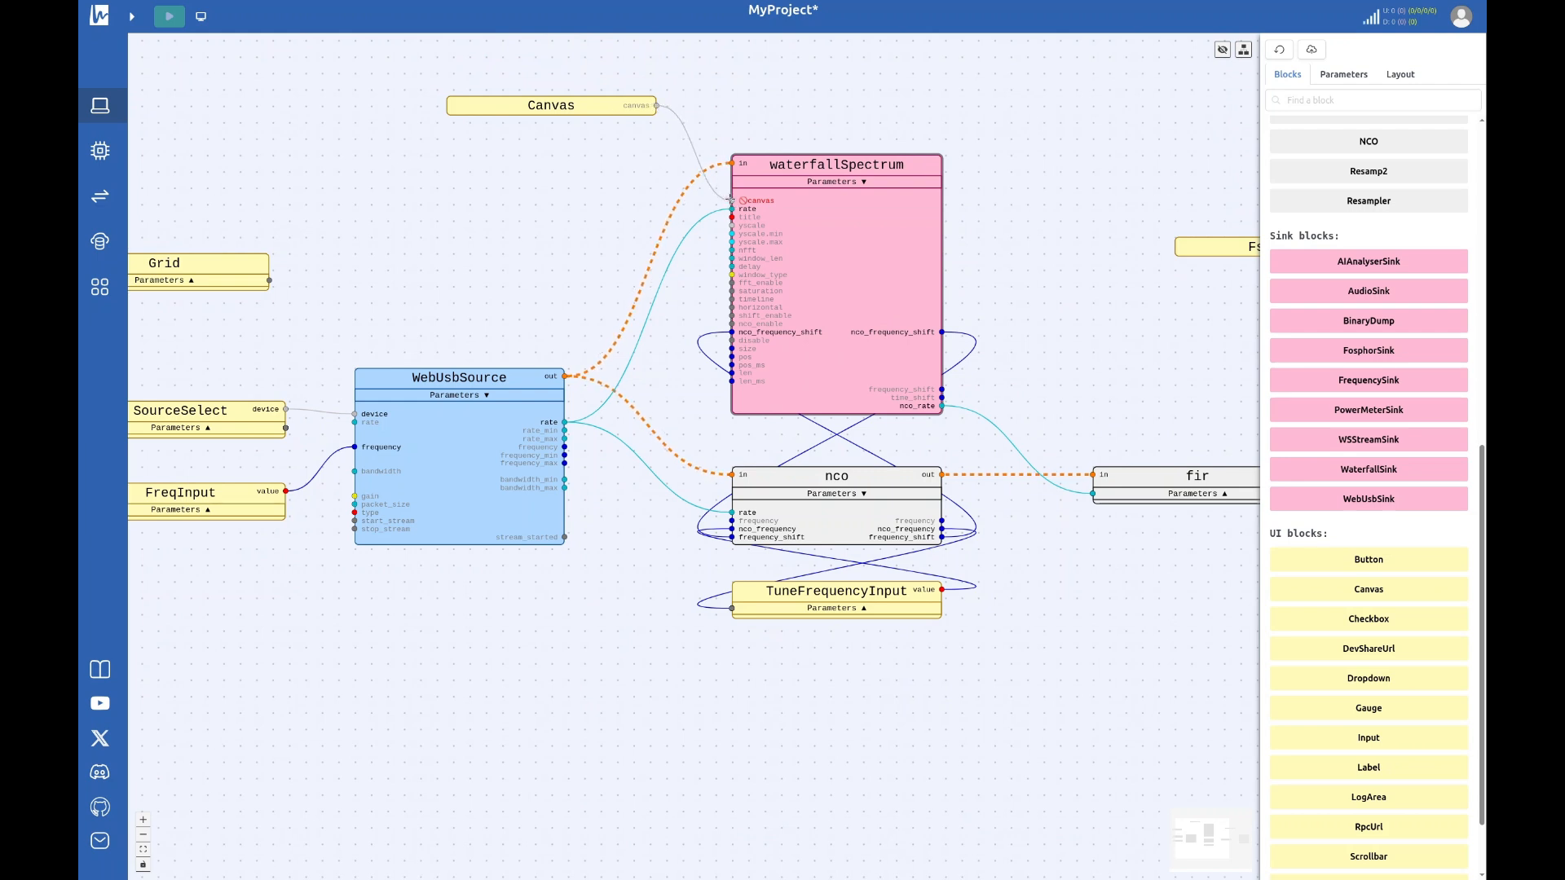
{"action": "left_click", "coordinate": [604, 106]}
{"action": "left_click", "coordinate": [1359, 165]}
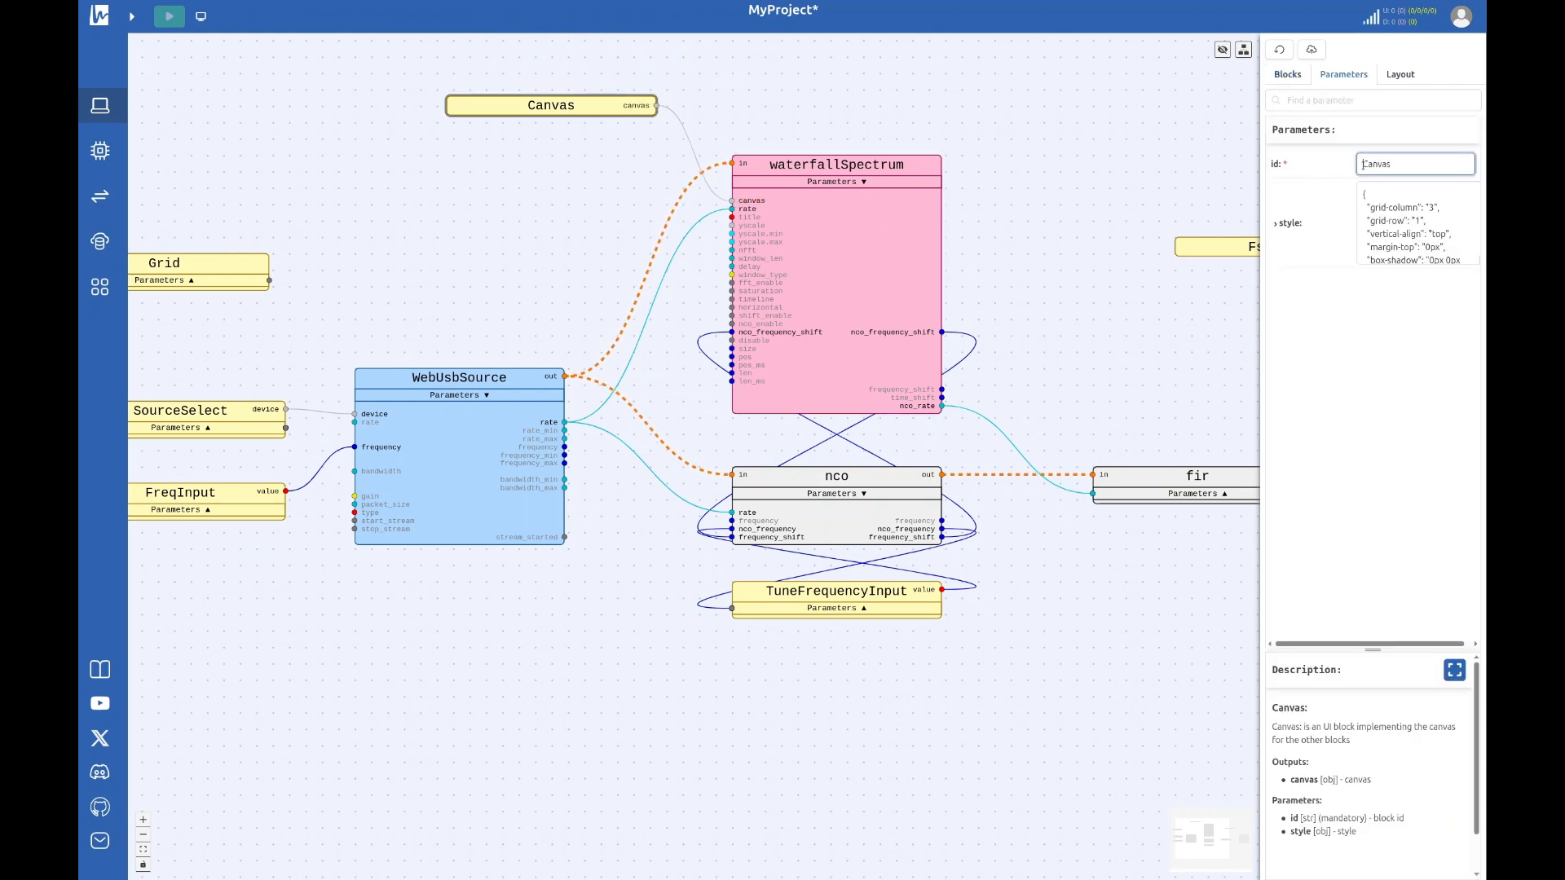
{"action": "left_click", "coordinate": [501, 161]}
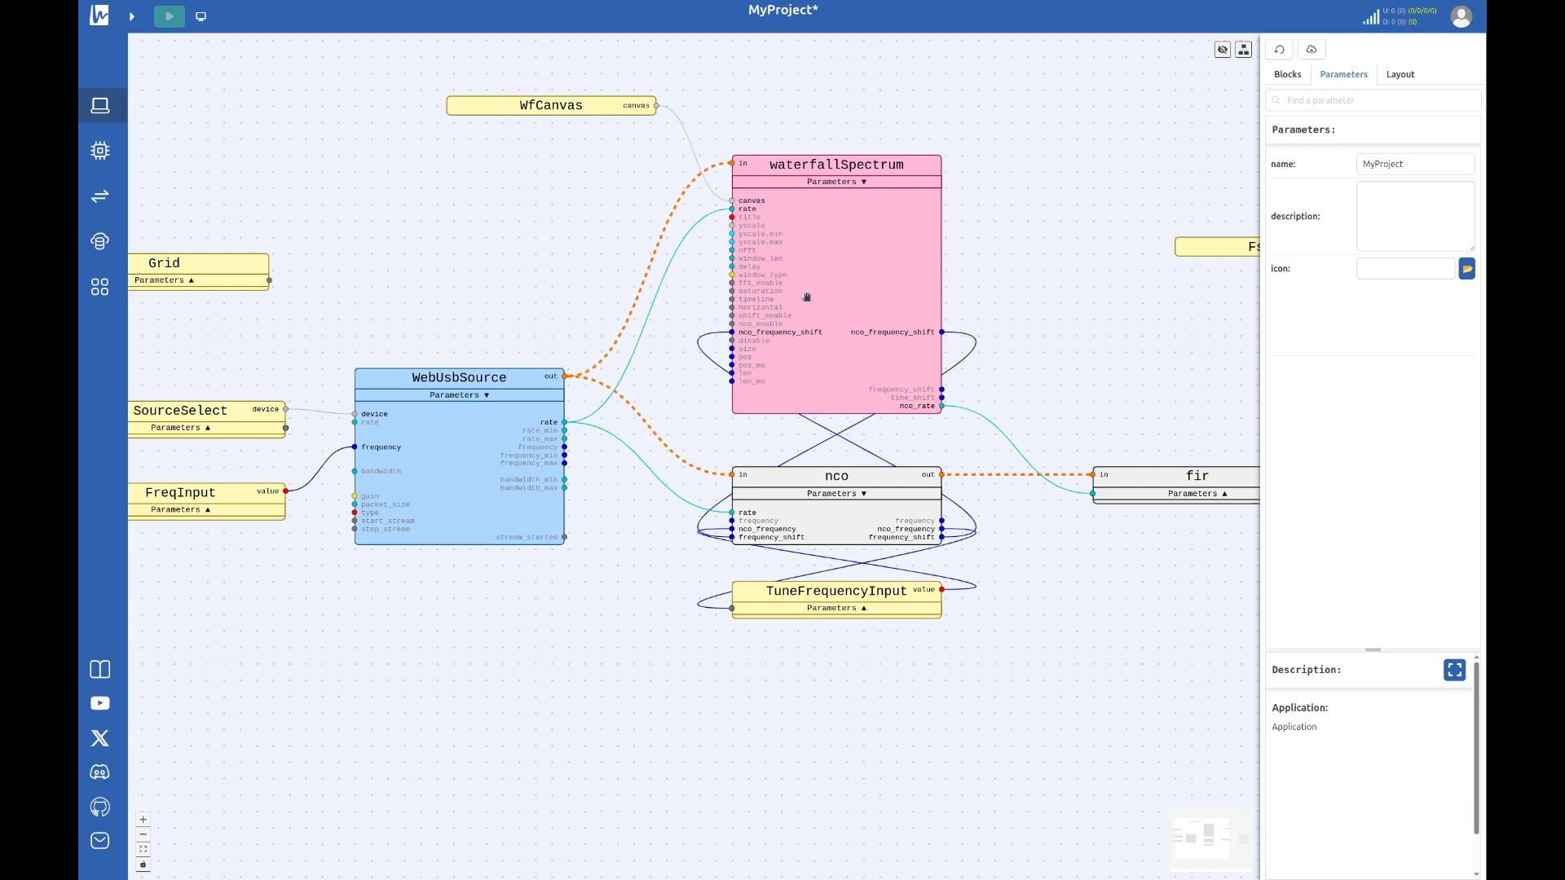
Step: Connect the fir block's out and rate outputs to FrequencySink's in and rate inputs
{"action": "scroll", "coordinate": [534, 389], "scroll_direction": "down", "scroll_amount": 4}
{"action": "scroll", "coordinate": [1007, 442], "scroll_direction": "up", "scroll_amount": 2}
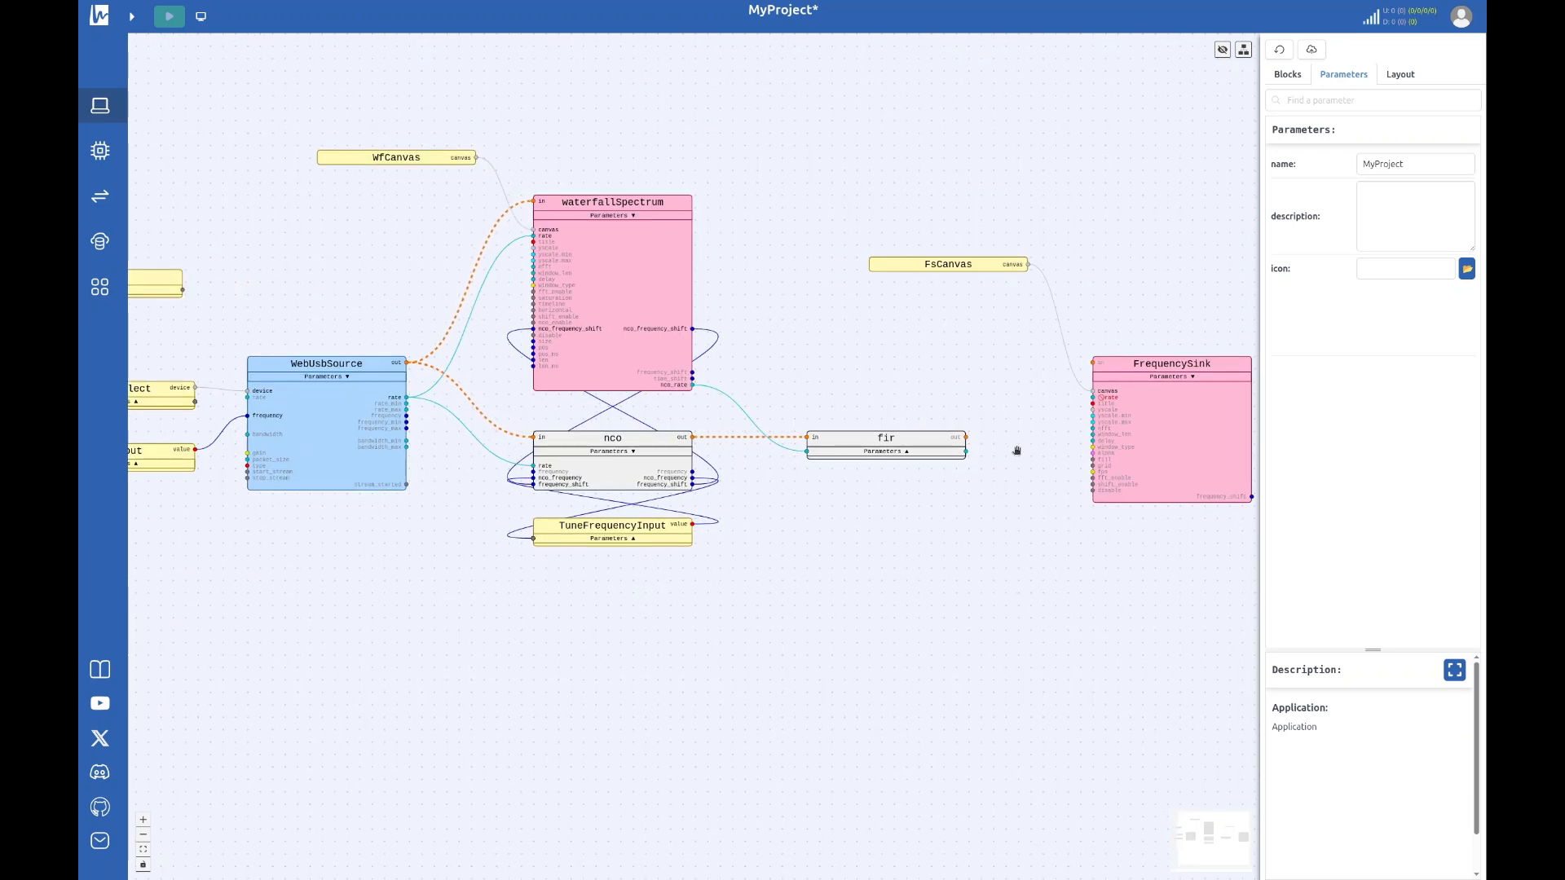
{"action": "left_click_drag", "start_coordinate": [966, 437], "coordinate": [1096, 355]}
{"action": "left_click", "coordinate": [950, 452]}
{"action": "left_click_drag", "start_coordinate": [967, 466], "coordinate": [1093, 396]}
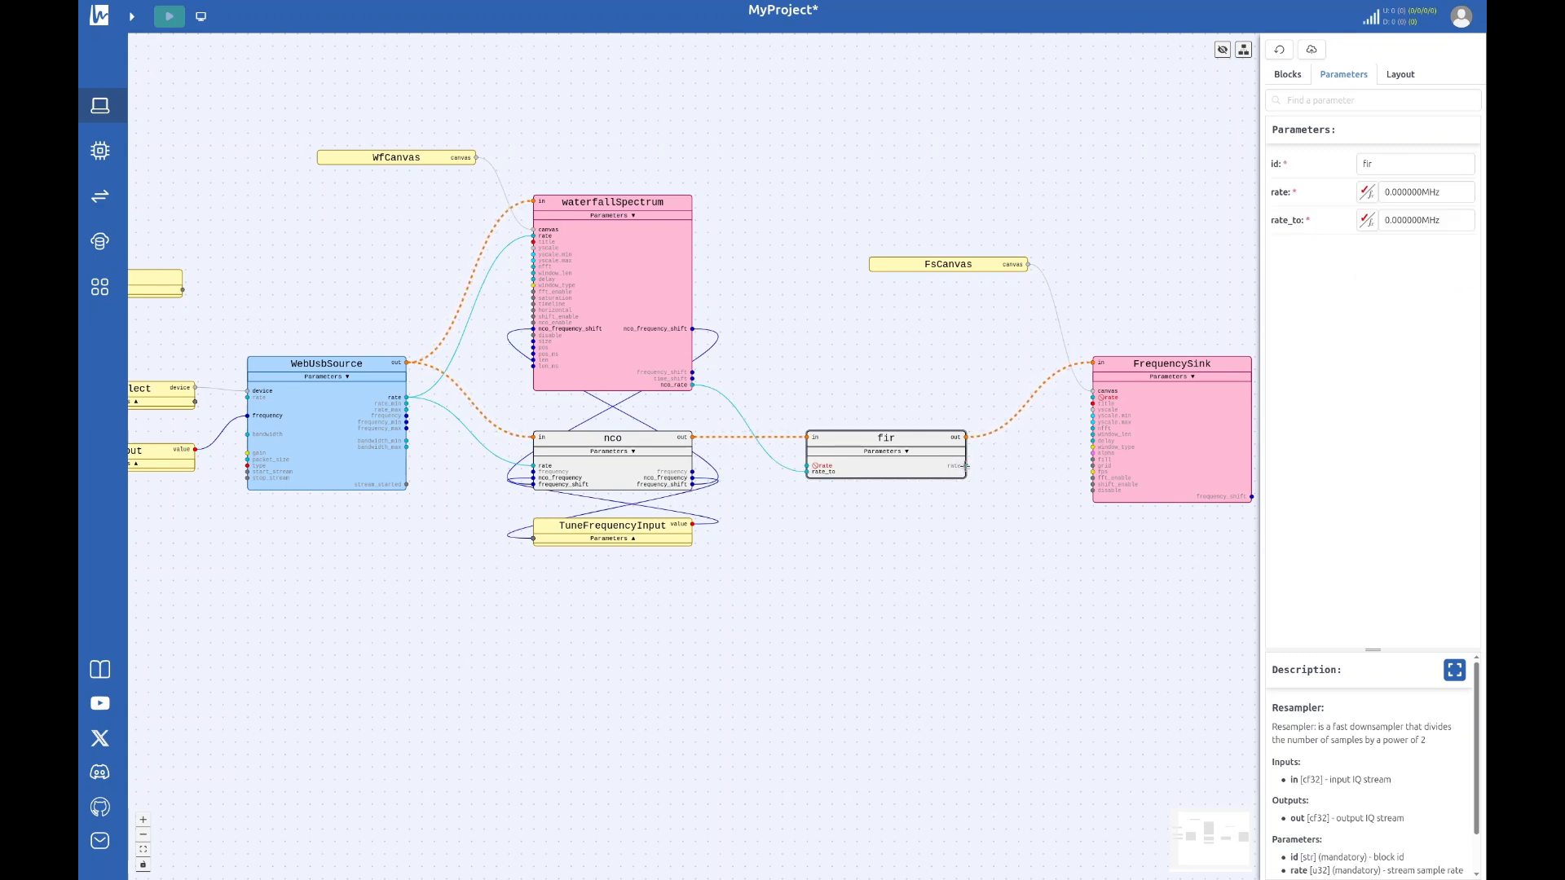
Step: Remove the fir block's connections to FrequencySink, and connect nco's out and WebUsbSource's rate outputs to FrequencySink's in and rate inputs
{"action": "left_click_drag", "start_coordinate": [965, 466], "coordinate": [1093, 397]}
{"action": "left_click", "coordinate": [1015, 417]}
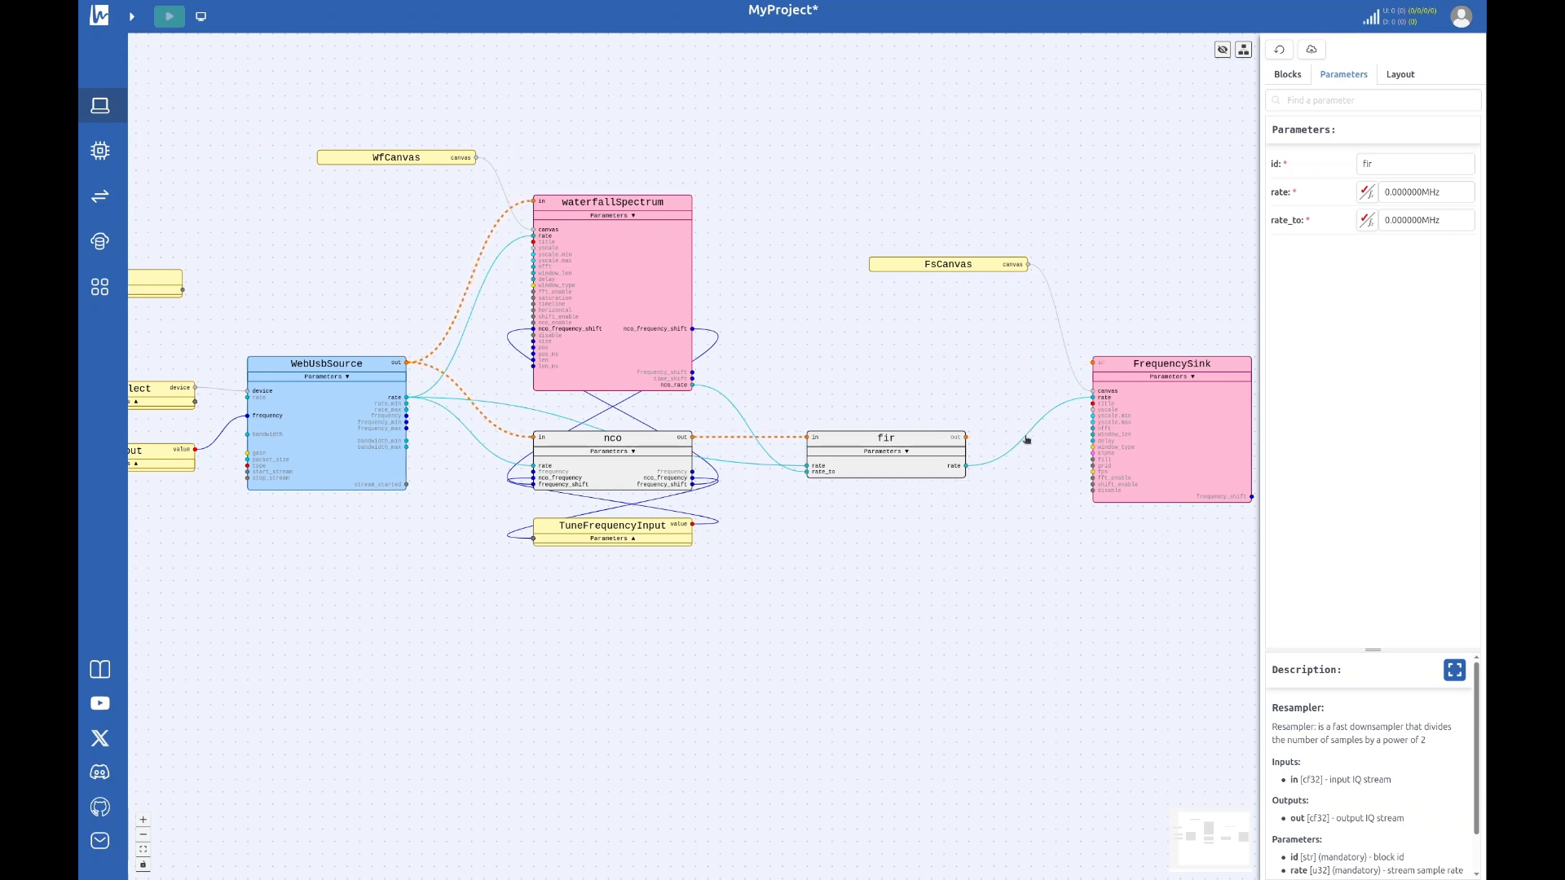
{"action": "key", "text": "Delete"}
{"action": "left_click_drag", "start_coordinate": [694, 438], "coordinate": [1088, 367]}
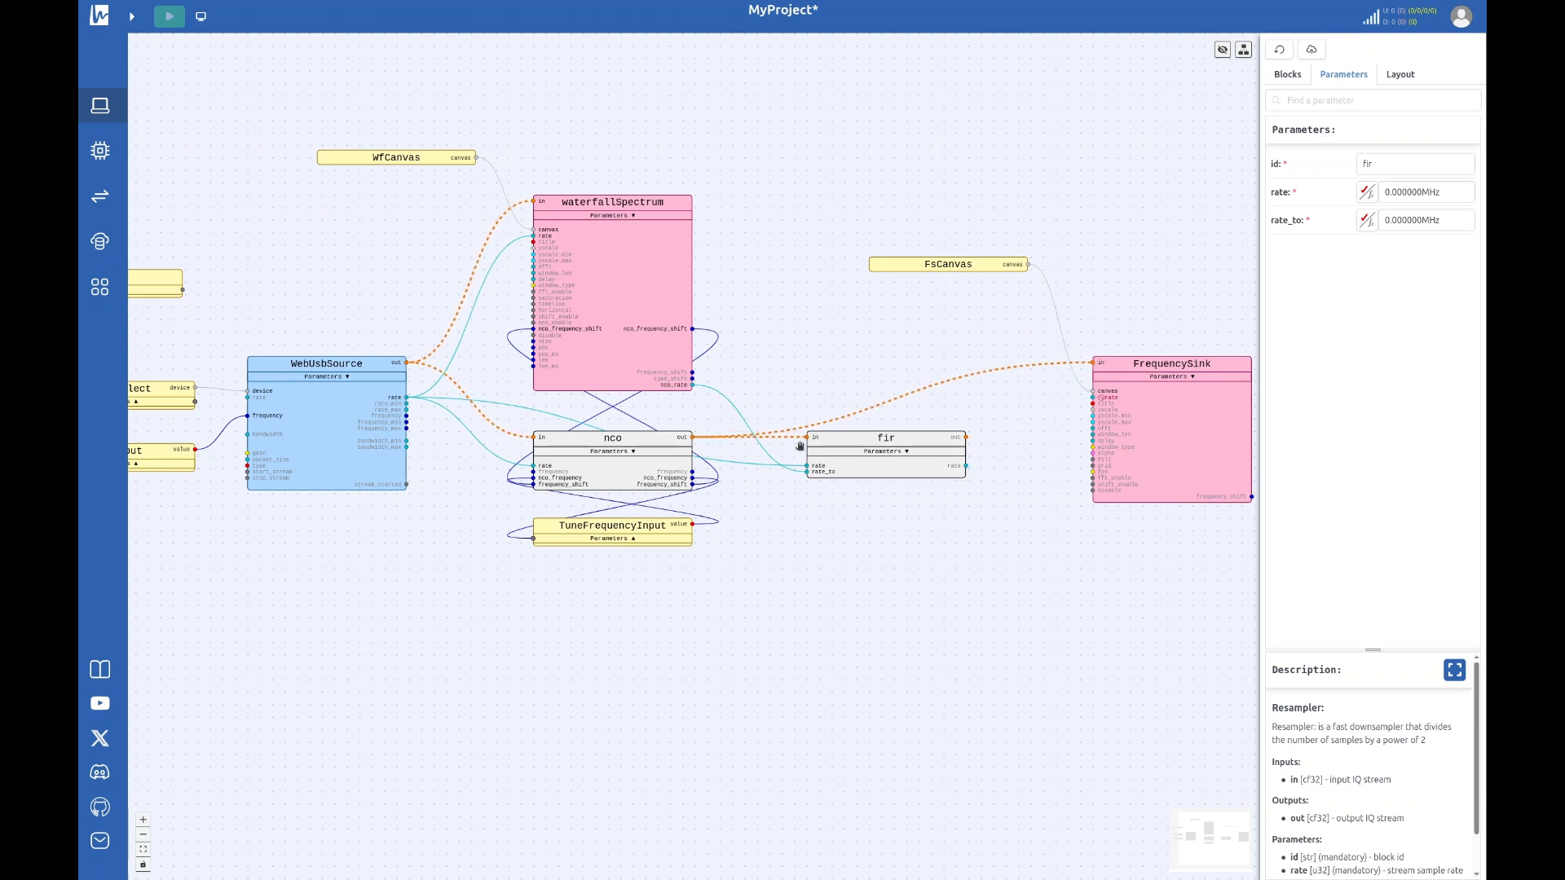
{"action": "left_click_drag", "start_coordinate": [407, 397], "coordinate": [1094, 398]}
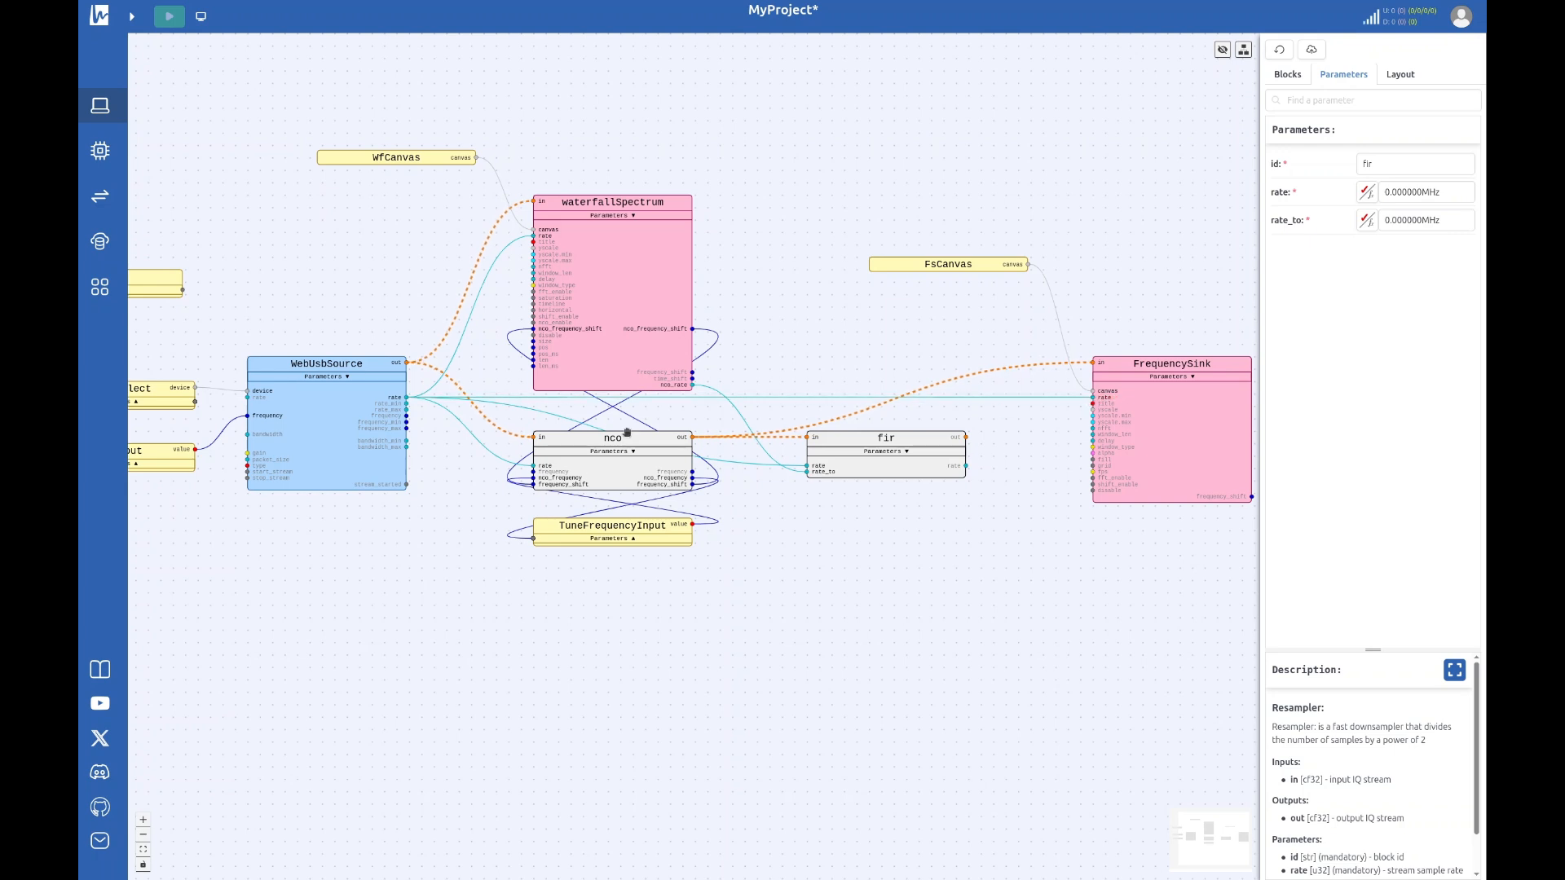
{"action": "left_click", "coordinate": [493, 290]}
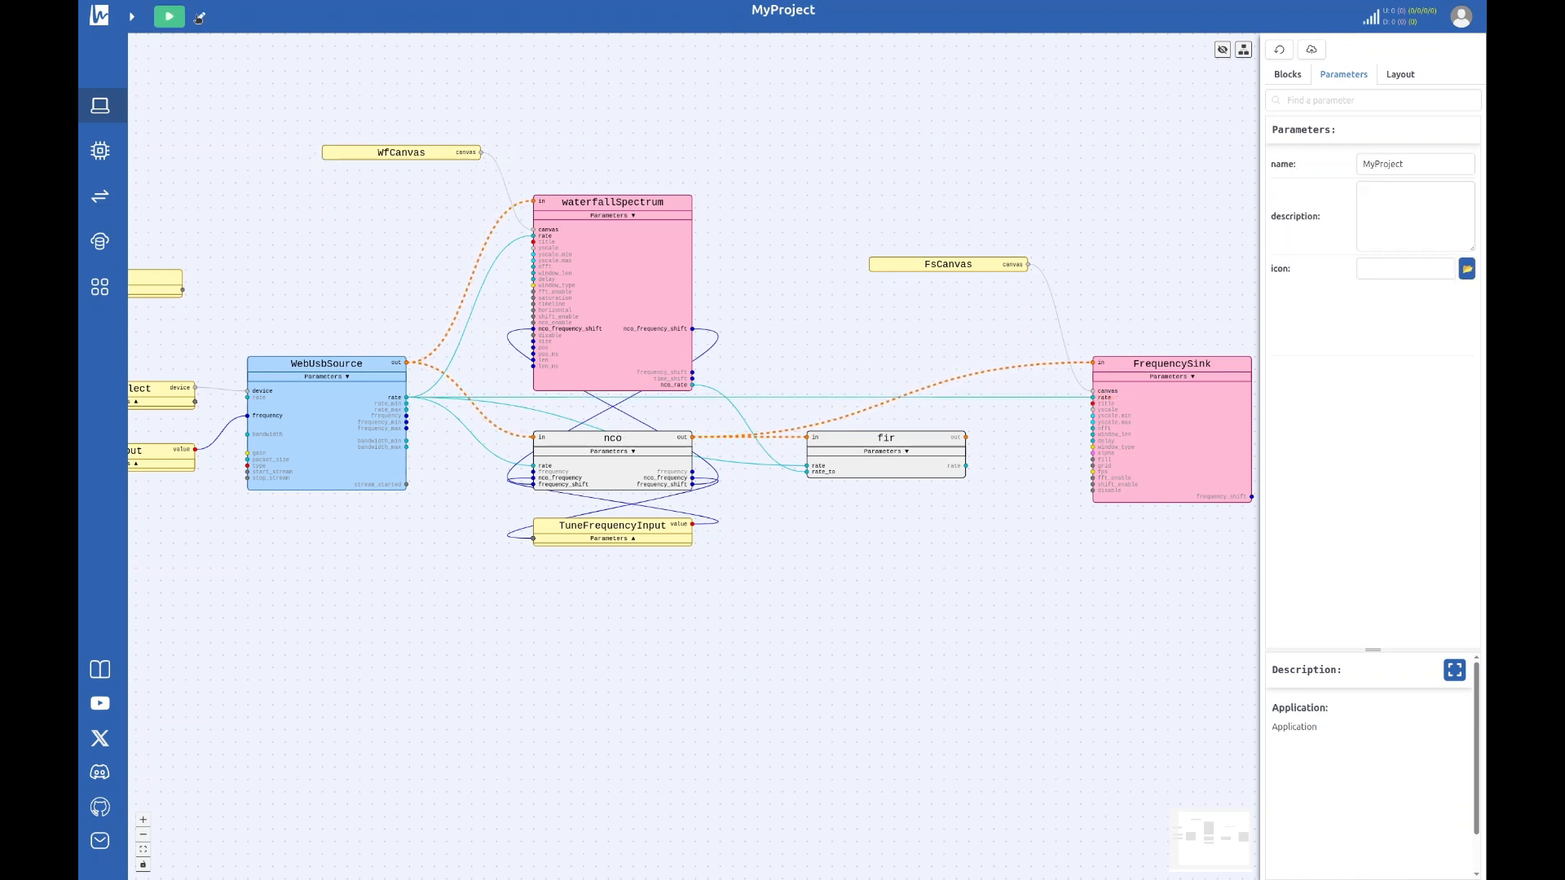
Step: Lay out FsCanvas on rows 7–10 and WfCanvas on rows 2–6 at full width, place TuneFrequencyInput beside FreqInput, and save
{"action": "left_click", "coordinate": [201, 16]}
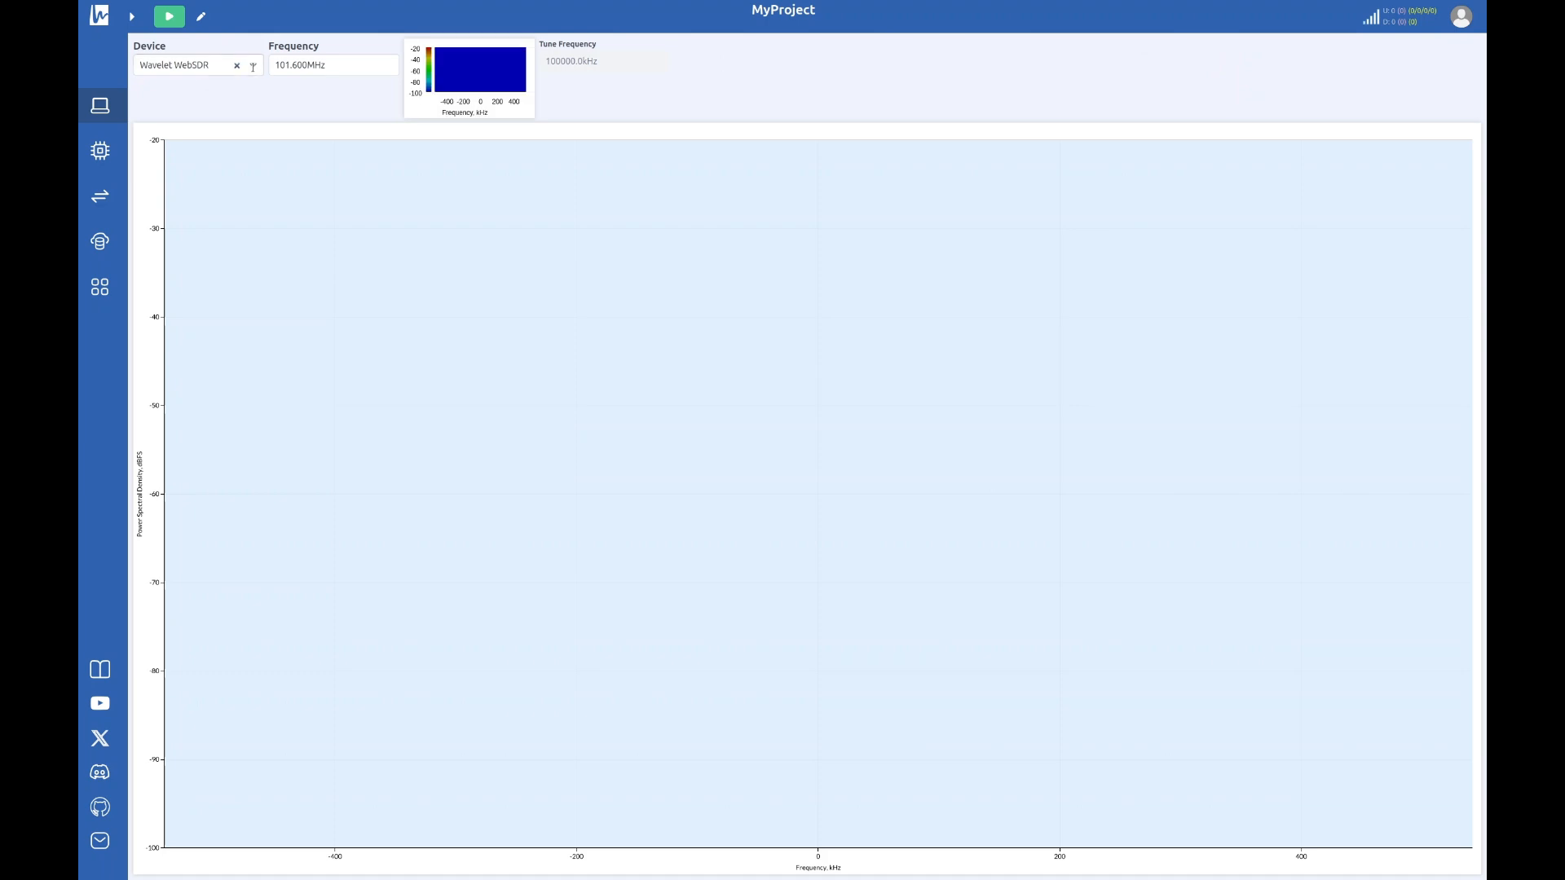
{"action": "left_click", "coordinate": [202, 18]}
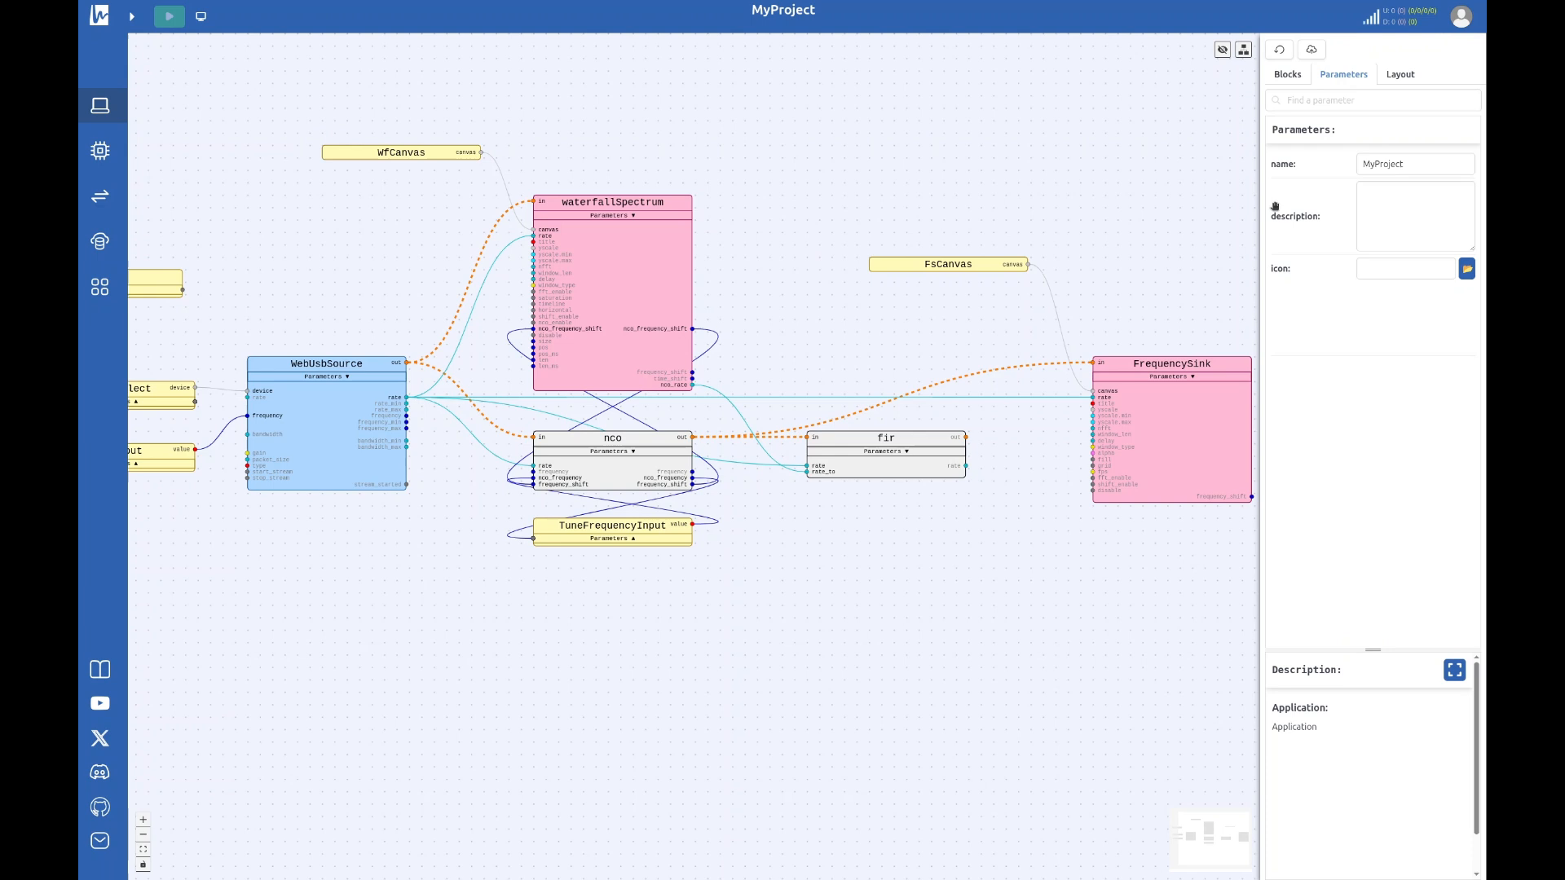
{"action": "left_click", "coordinate": [1400, 74]}
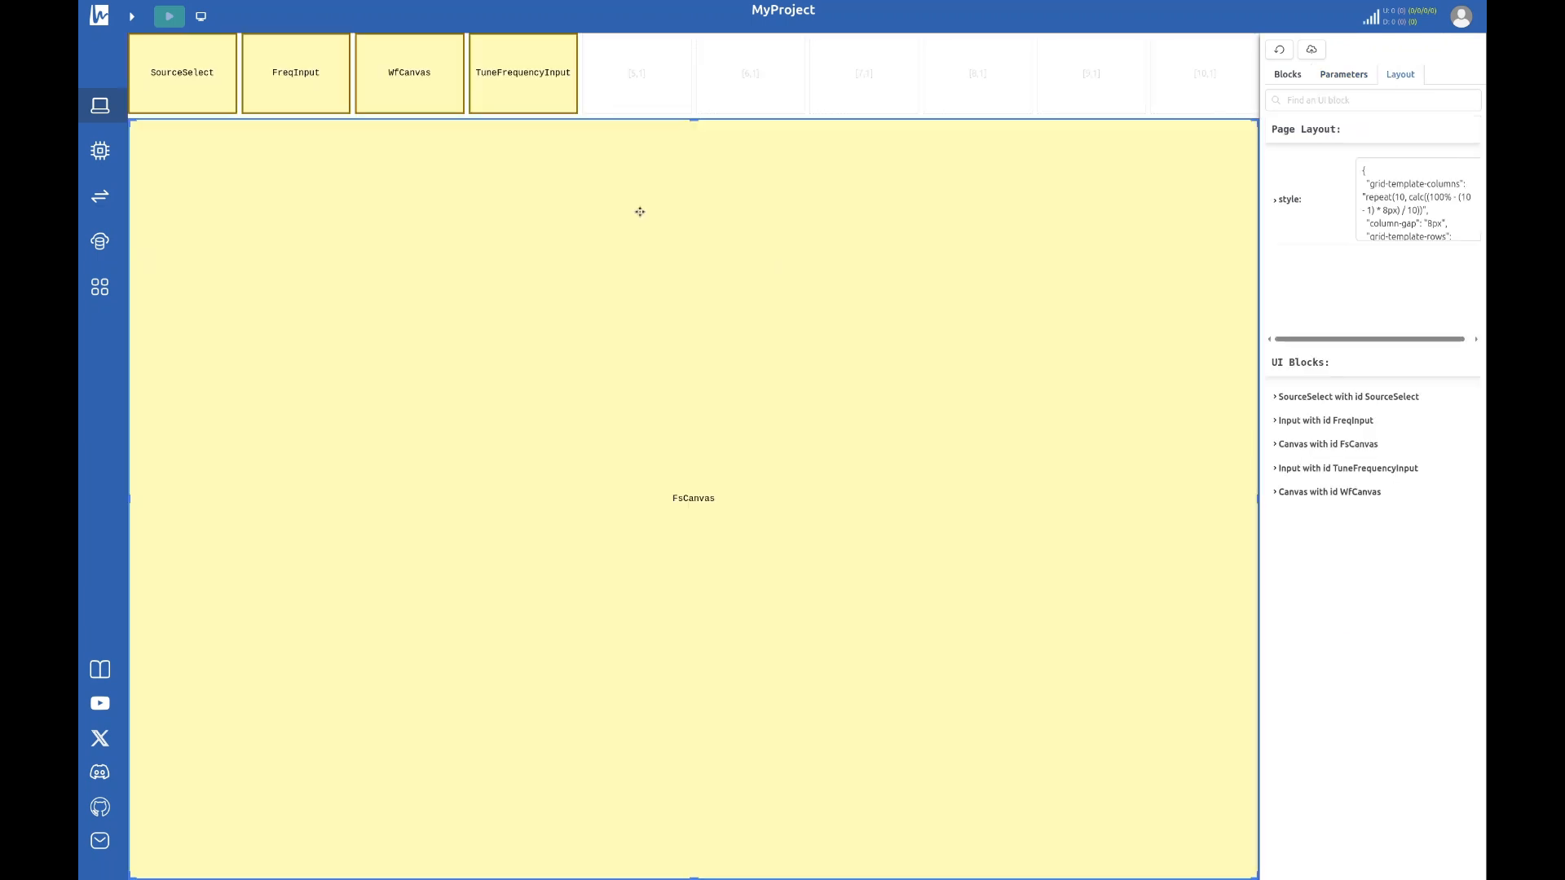
{"action": "left_click_drag", "start_coordinate": [689, 122], "coordinate": [699, 552]}
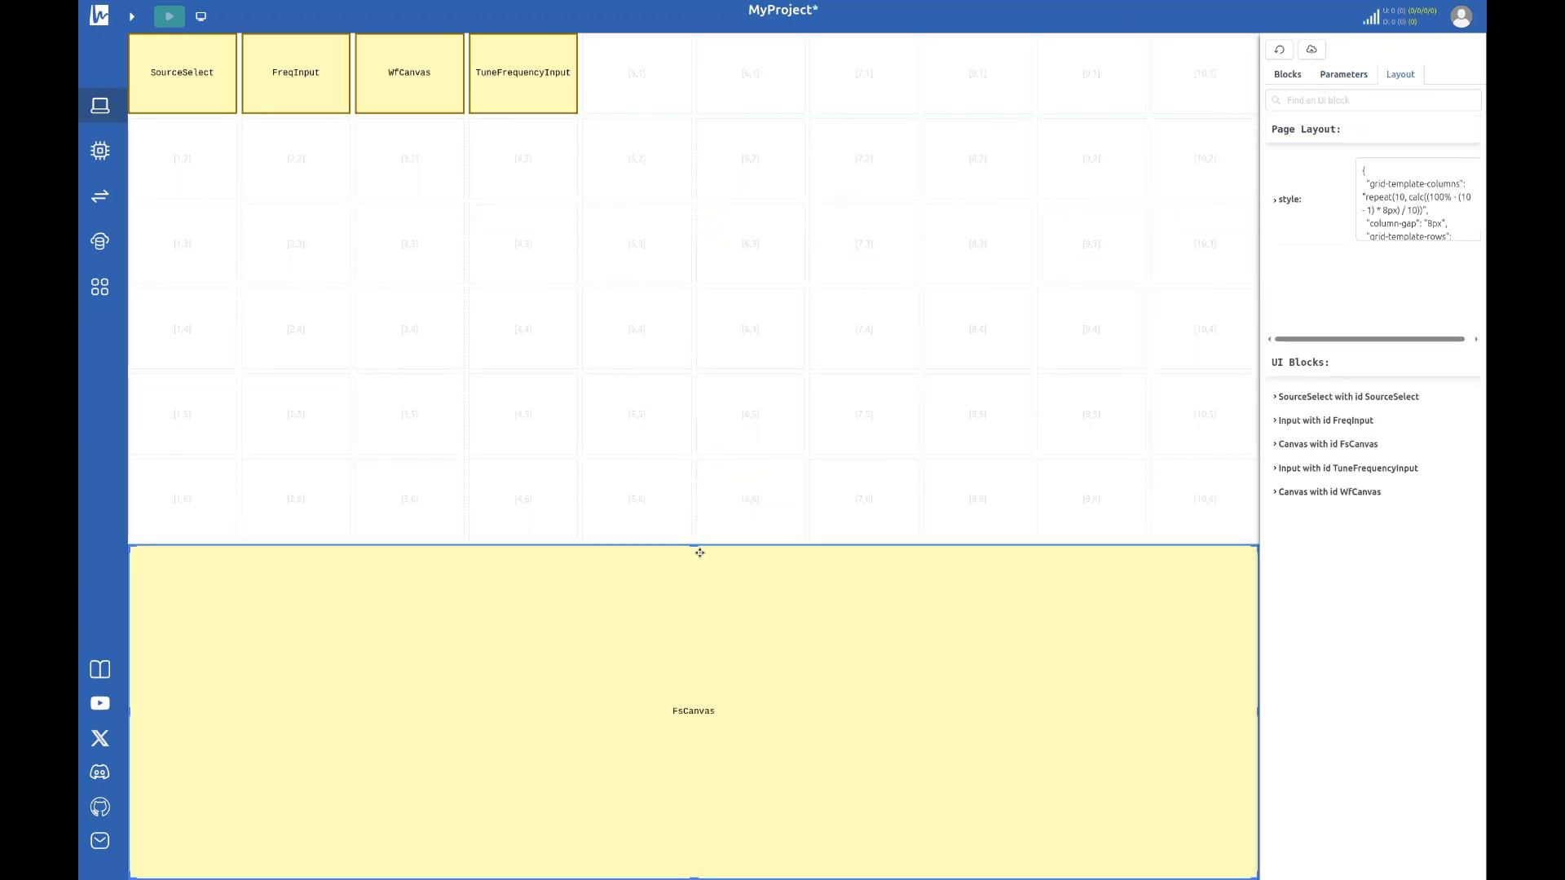
{"action": "left_click_drag", "start_coordinate": [432, 71], "coordinate": [229, 184]}
{"action": "left_click_drag", "start_coordinate": [347, 280], "coordinate": [1252, 532]}
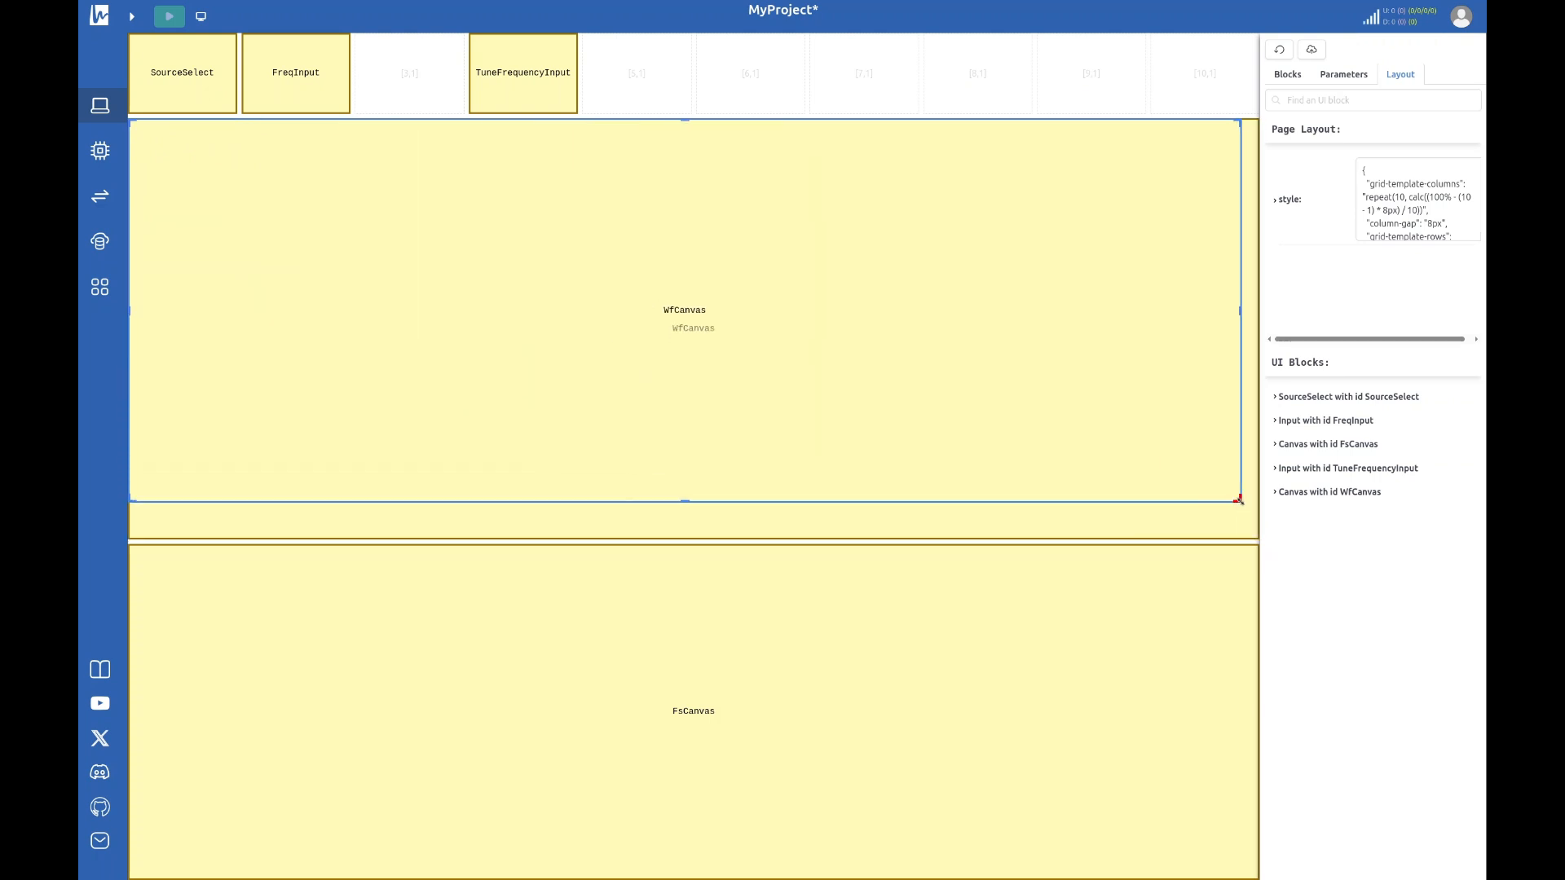
{"action": "left_click_drag", "start_coordinate": [523, 73], "coordinate": [410, 74]}
{"action": "left_click", "coordinate": [1312, 50]}
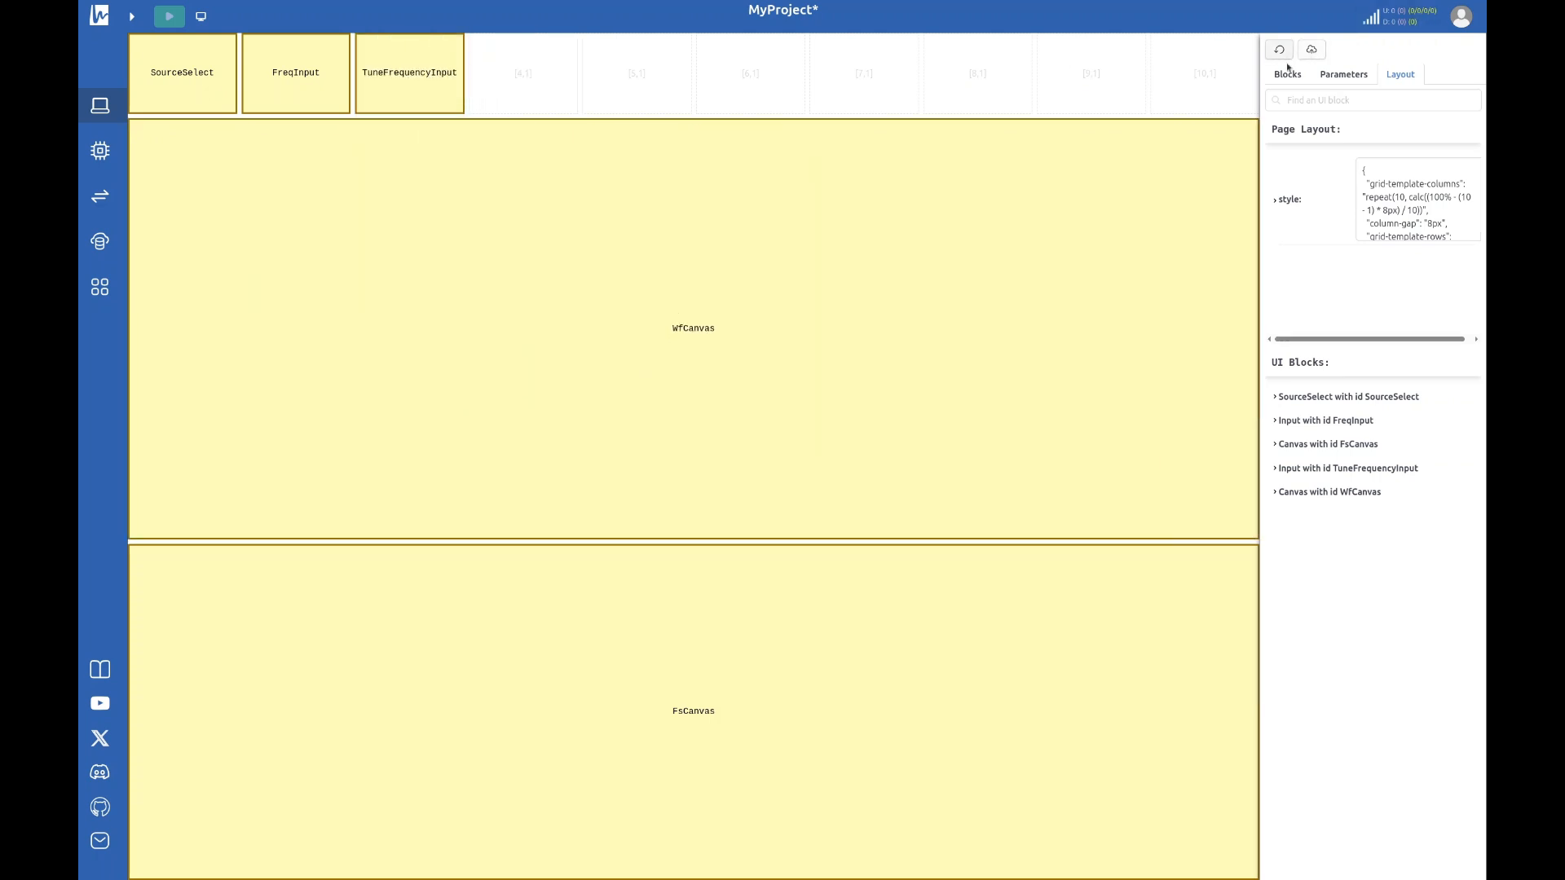
{"action": "left_click", "coordinate": [1288, 74]}
Step: Run the project and select the signal band from about 220 to 376 kHz on the waterfall
{"action": "left_click", "coordinate": [168, 17]}
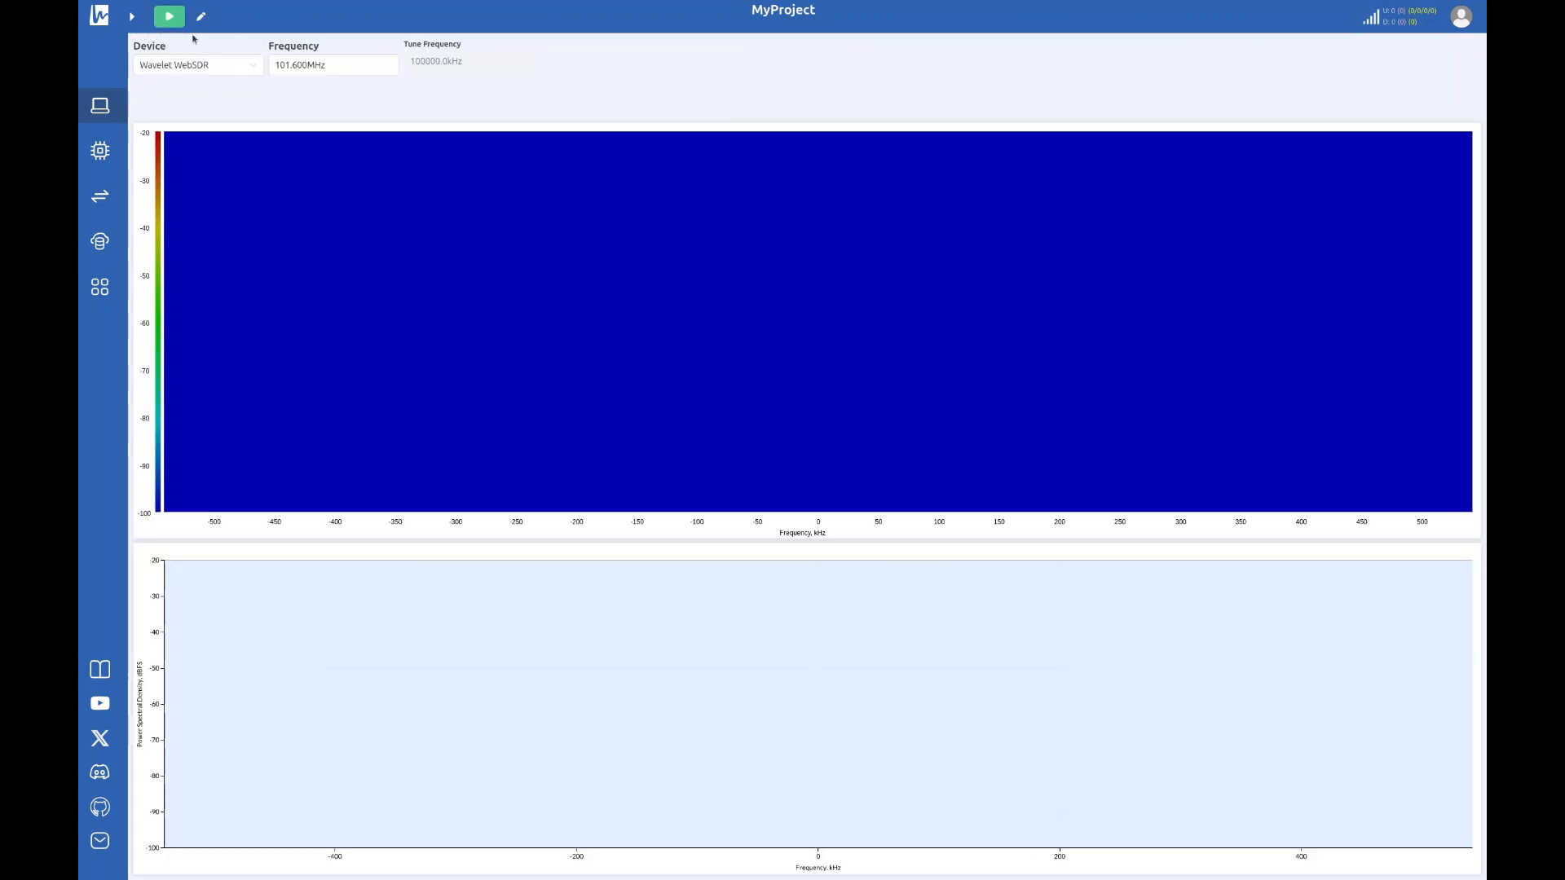
{"action": "left_click_drag", "start_coordinate": [1084, 233], "coordinate": [1272, 249]}
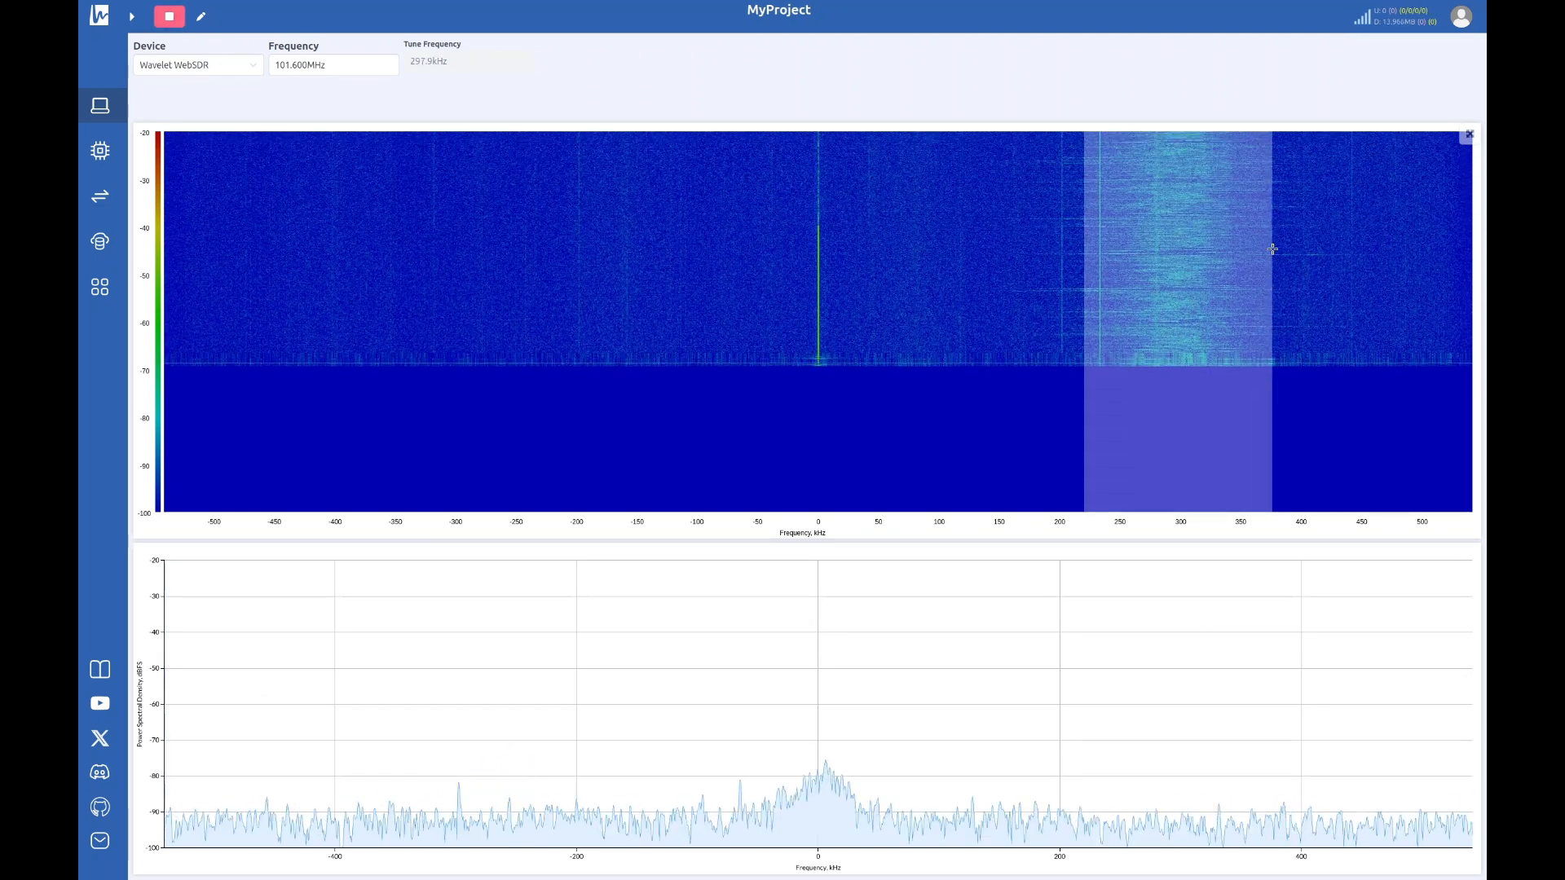
{"action": "left_click", "coordinate": [878, 402]}
Step: Set the receive frequency to 100.000 MHz, select the band from about 222 to 371 kHz on the waterfall, and stop the run
{"action": "scroll", "coordinate": [344, 64], "scroll_direction": "down", "scroll_amount": 15}
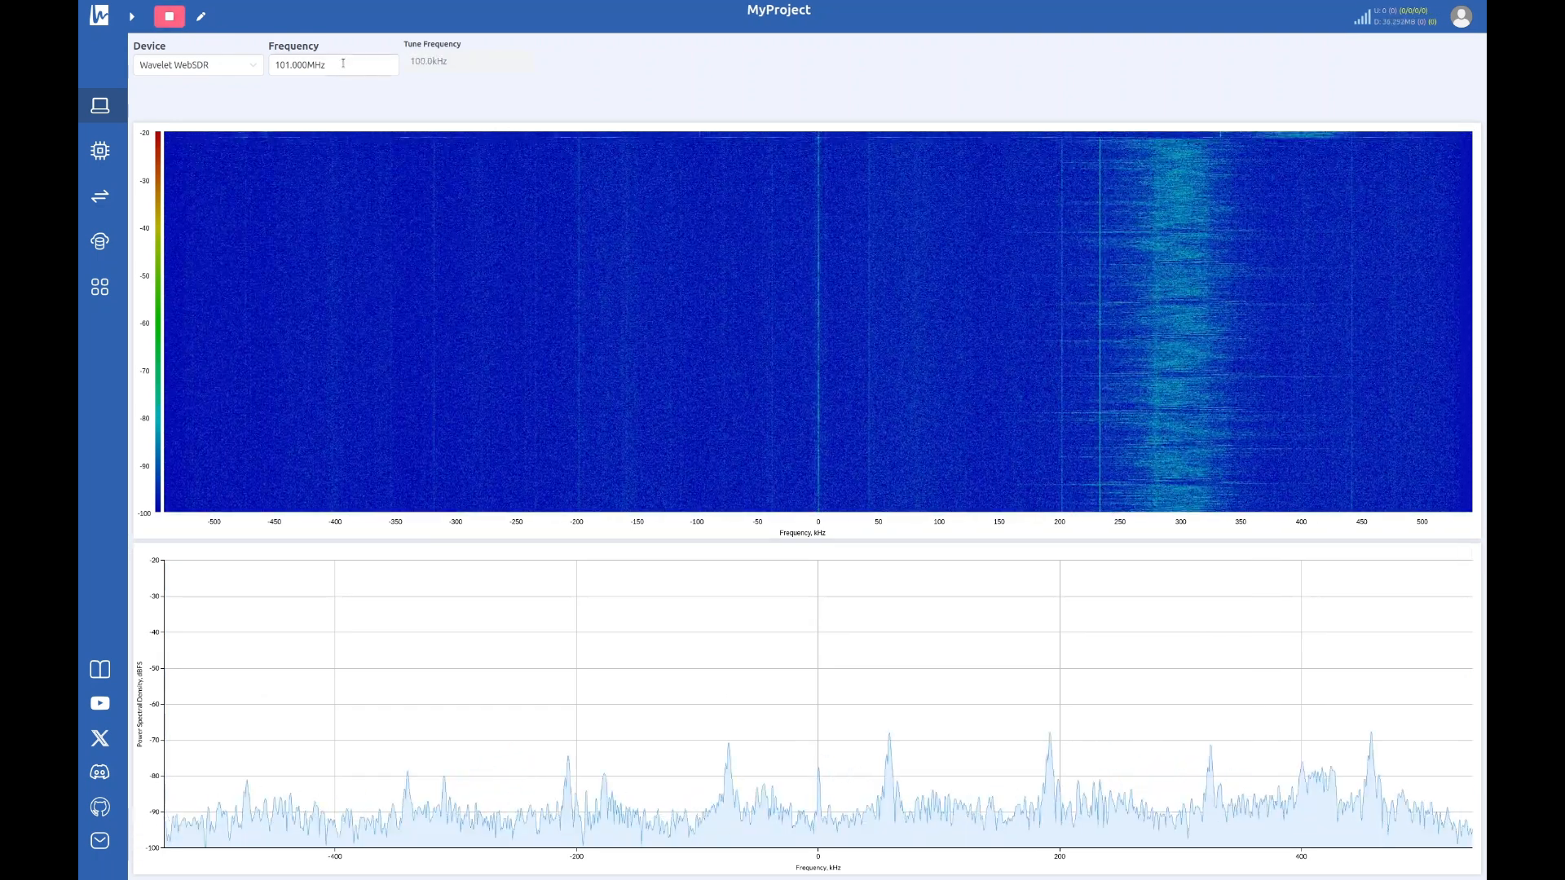
{"action": "scroll", "coordinate": [343, 64], "scroll_direction": "down", "scroll_amount": 1}
{"action": "left_click_drag", "start_coordinate": [1087, 277], "coordinate": [1265, 285]}
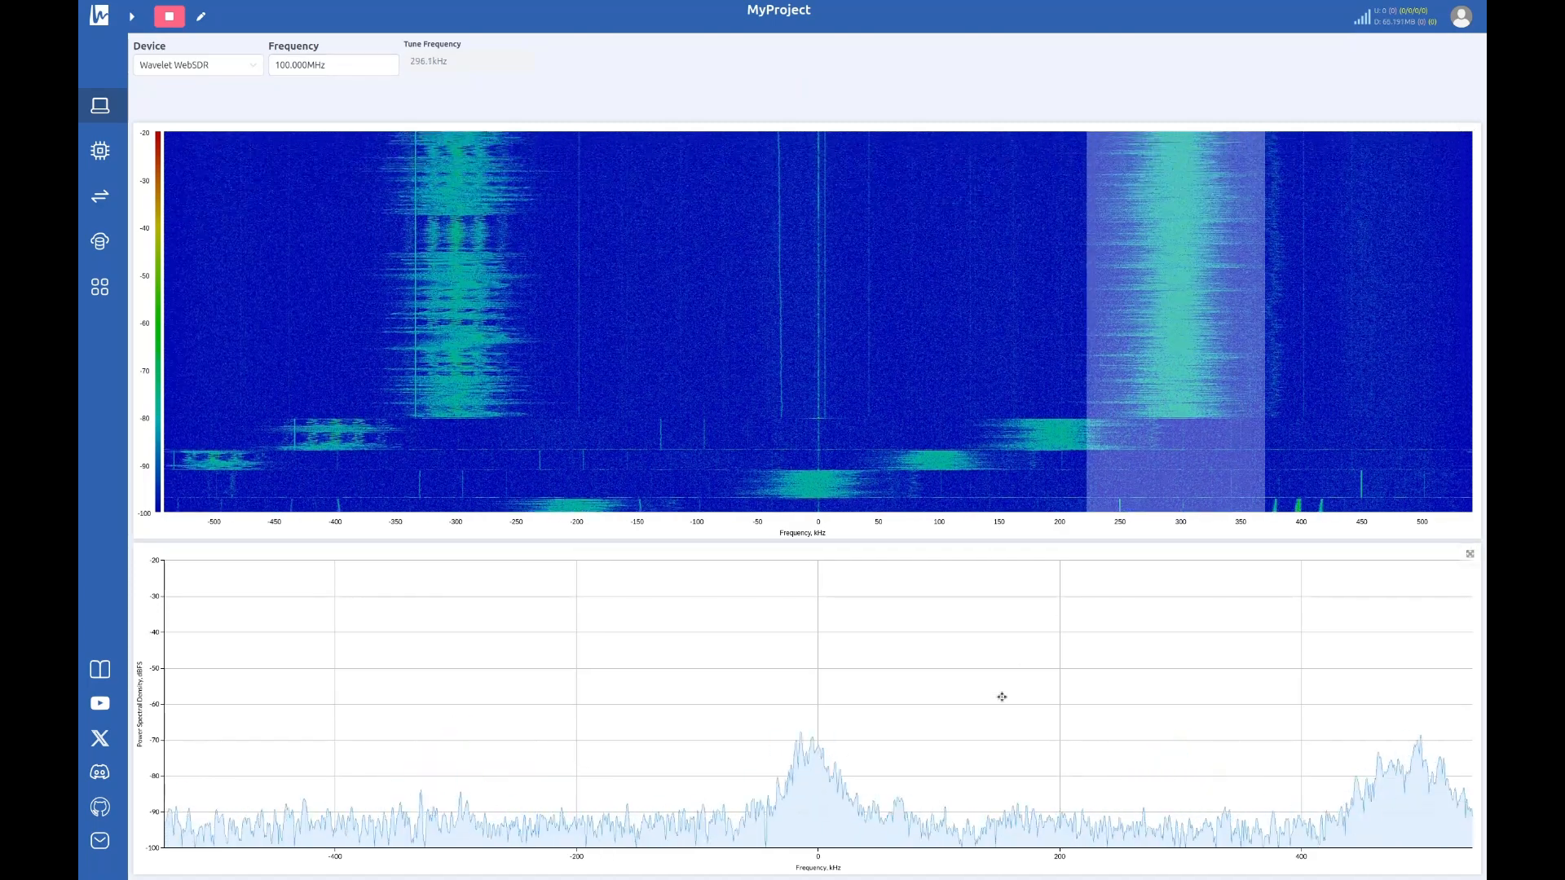
{"action": "left_click", "coordinate": [169, 17]}
Step: Return to the flowgraph, replace FrequencySink's in and rate connections with fir's out and rate outputs, and save the project
{"action": "left_click", "coordinate": [201, 18]}
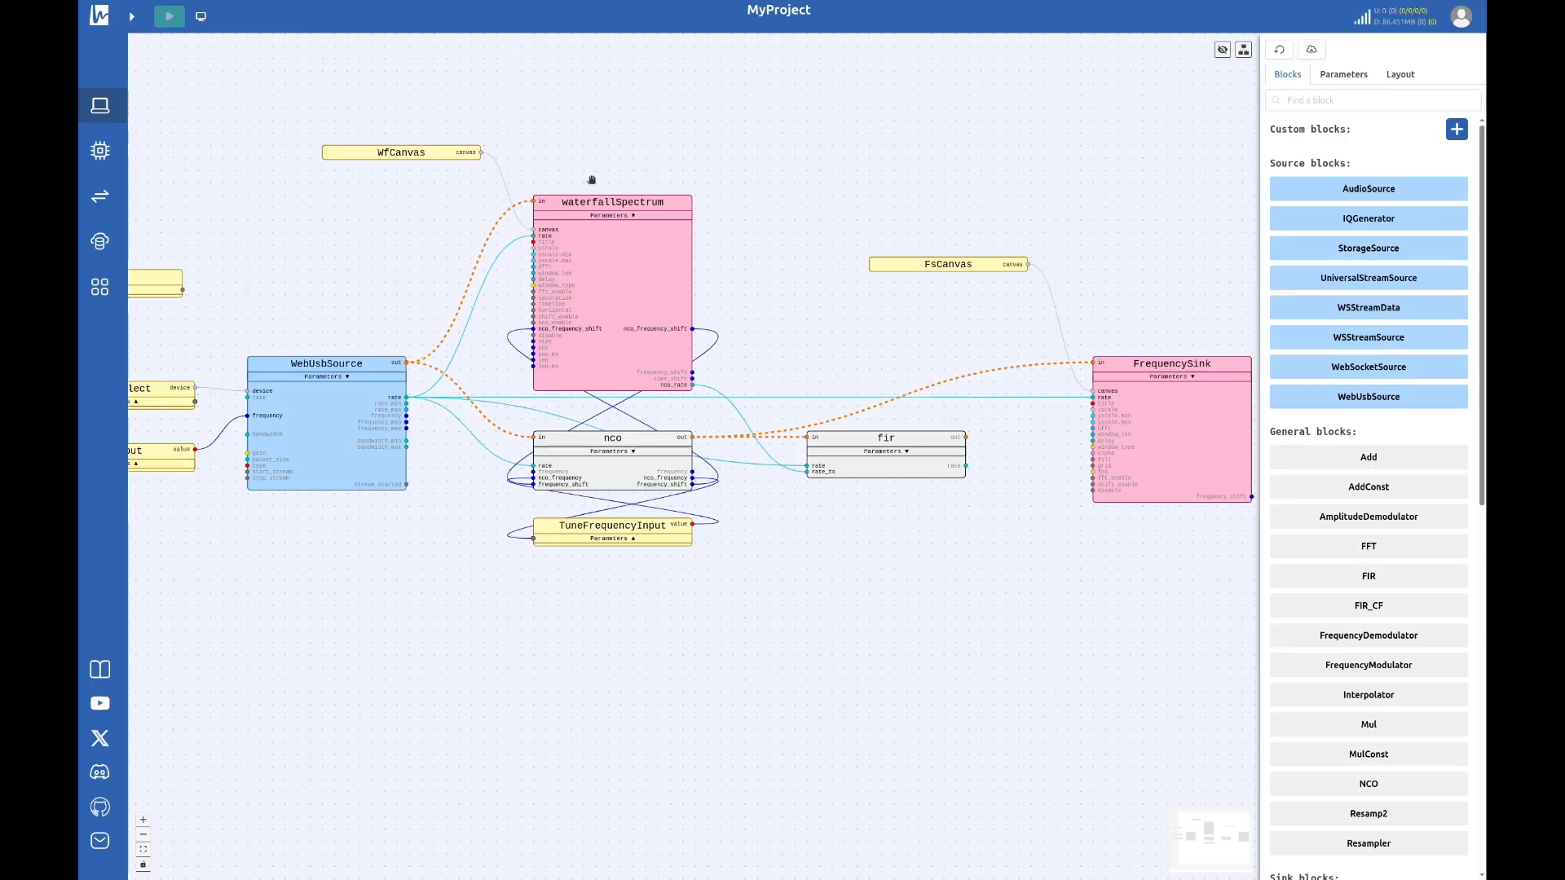
{"action": "left_click", "coordinate": [877, 414]}
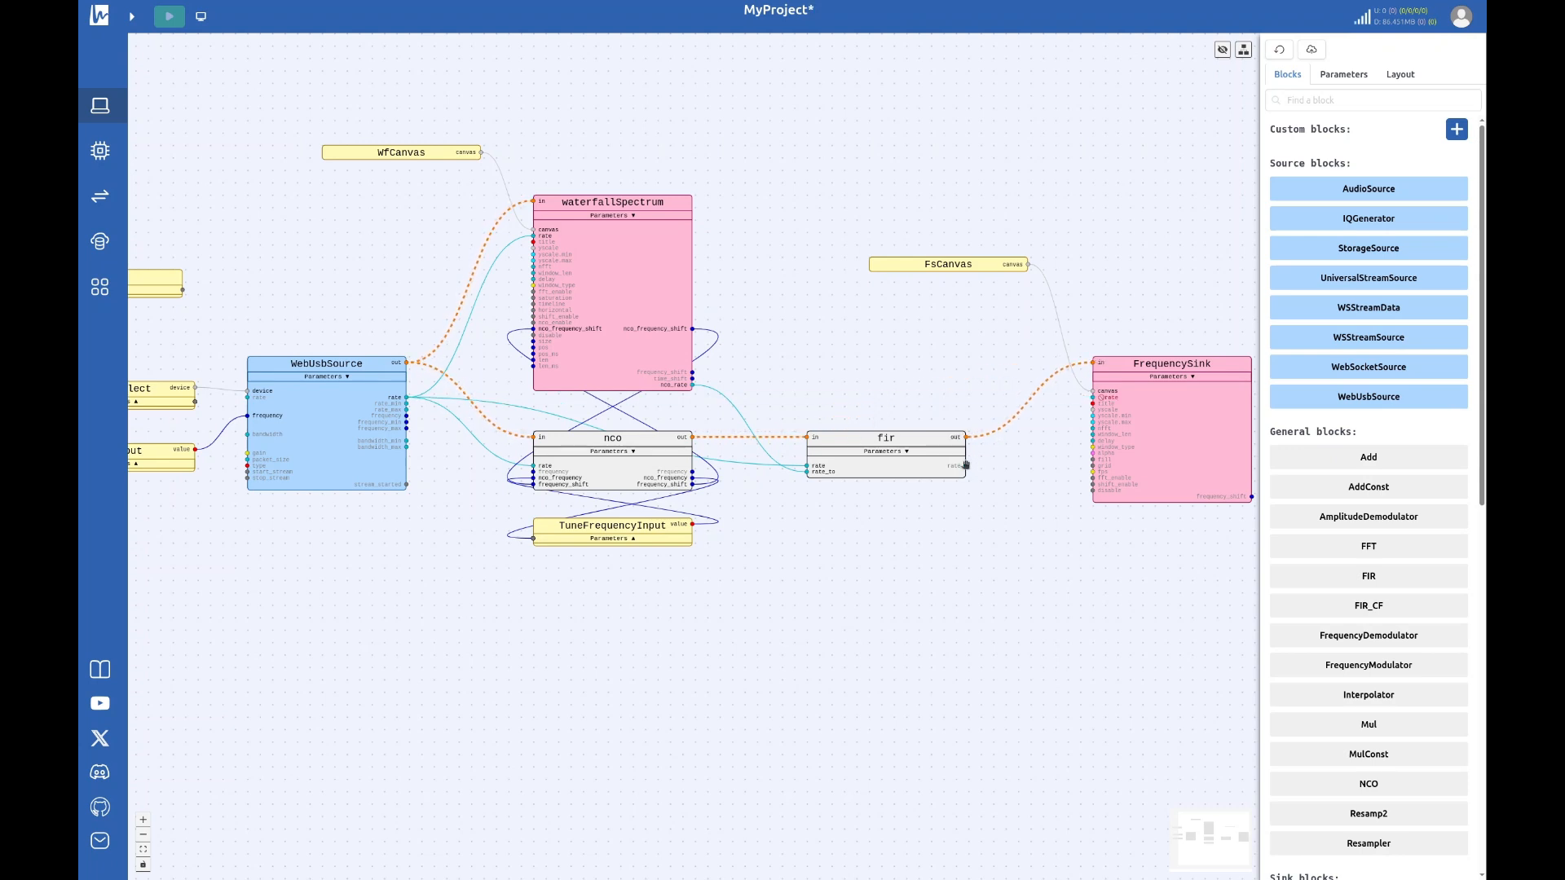
{"action": "left_click", "coordinate": [1312, 49]}
Step: Run the rewired project and select the signal band from about 242 to 352 kHz on the waterfall
{"action": "left_click", "coordinate": [202, 17]}
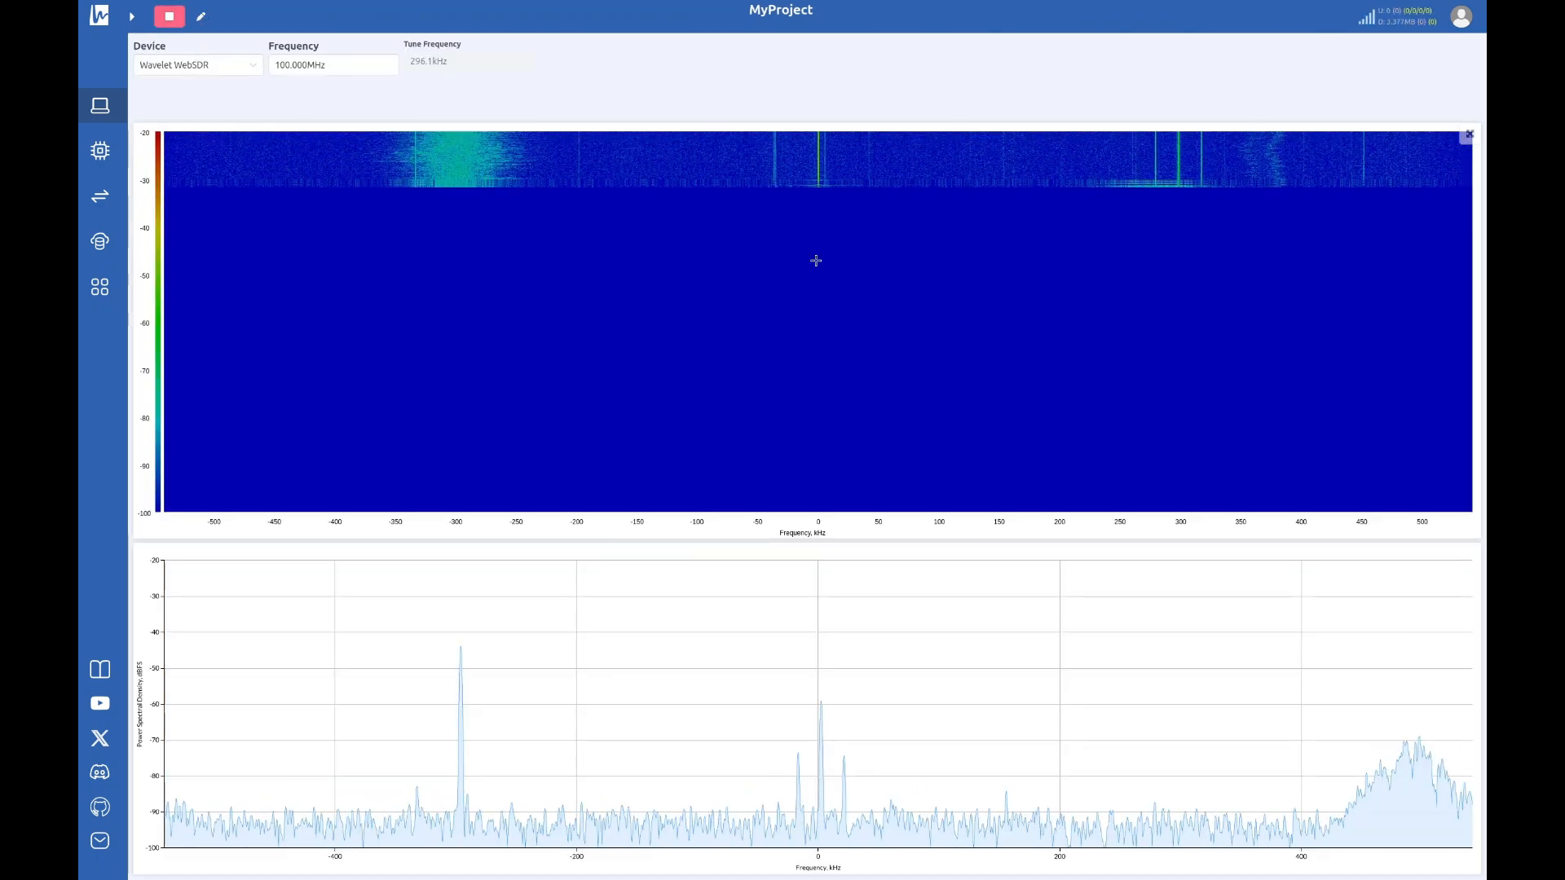
{"action": "left_click_drag", "start_coordinate": [1110, 260], "coordinate": [1243, 265]}
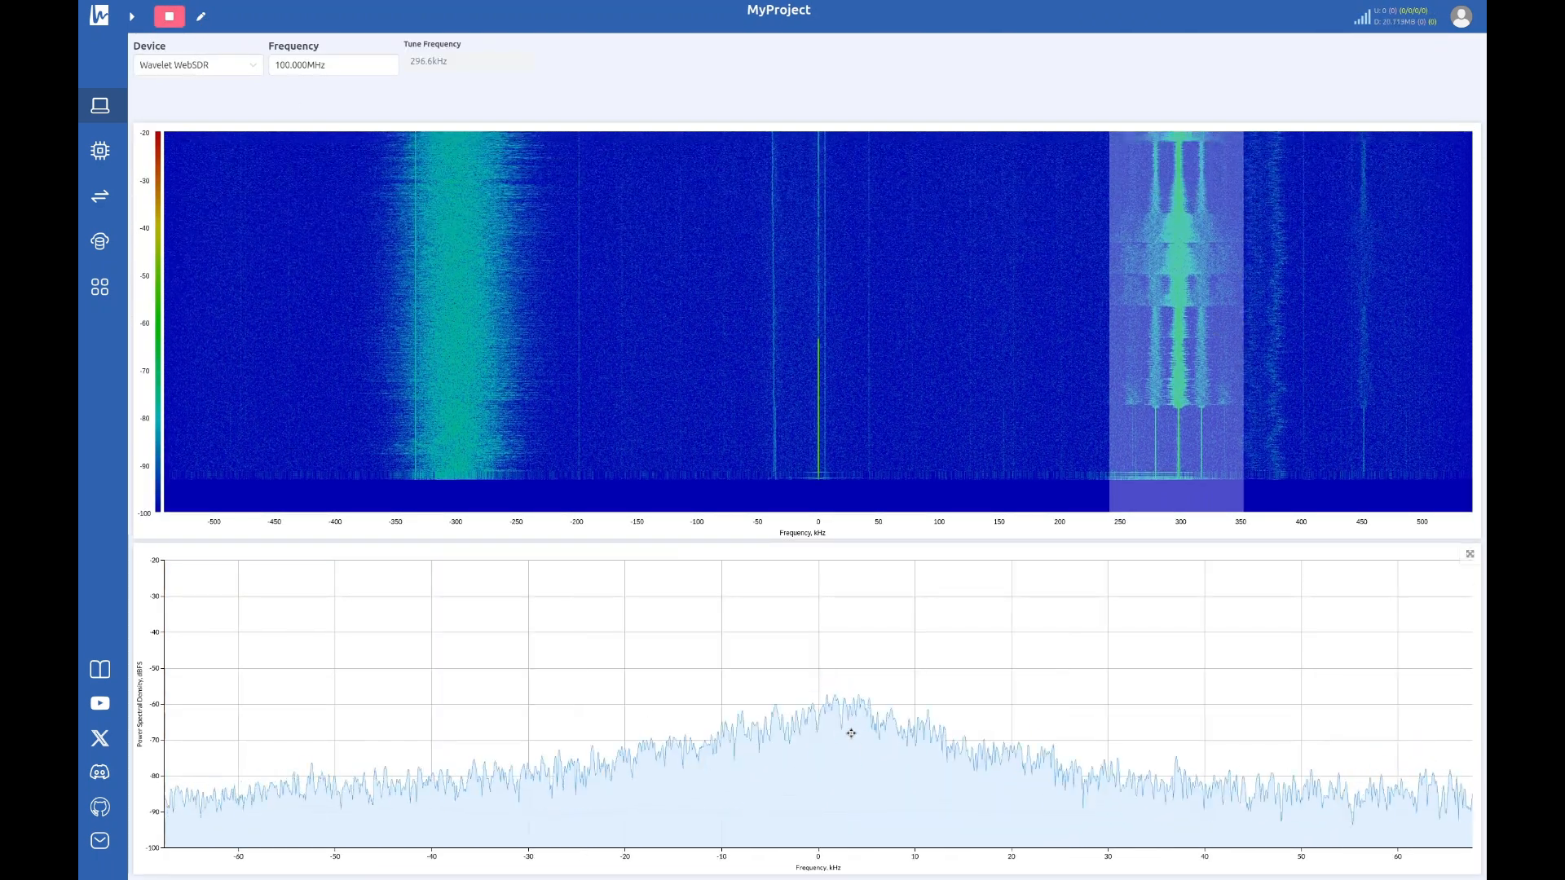